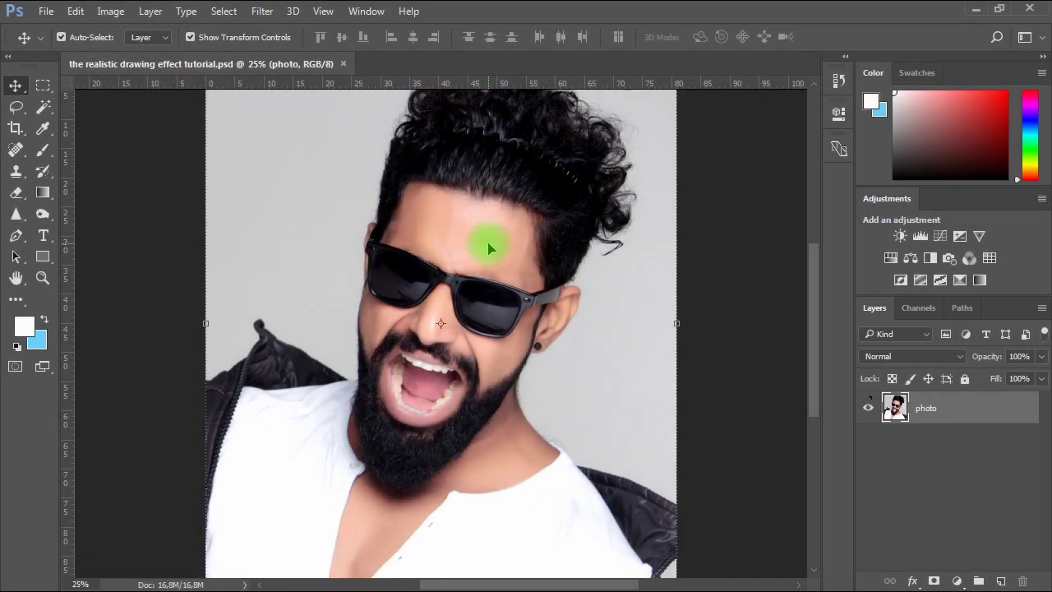
- Apply a Shadows/Highlights adjustment to the photo layer with Midtone set to -100
left_click(937, 465)
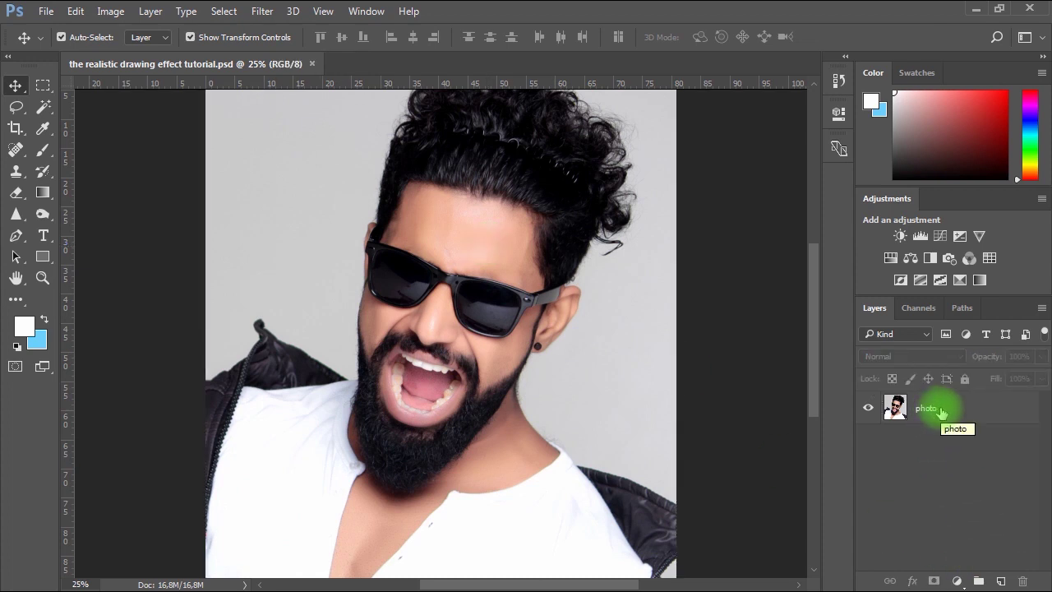
left_click(942, 413)
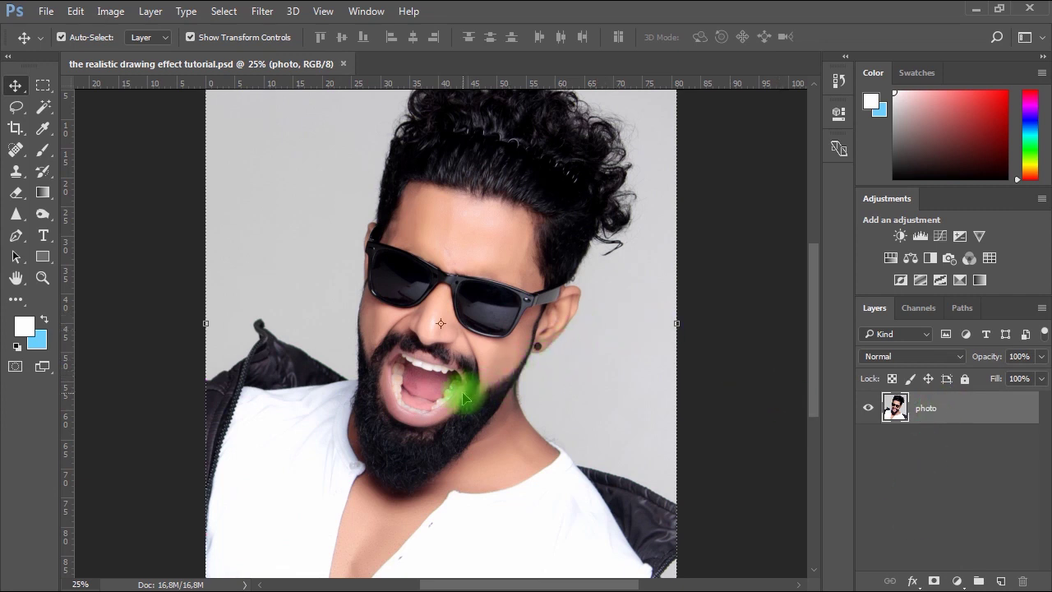
left_click_drag(453, 400, 465, 383)
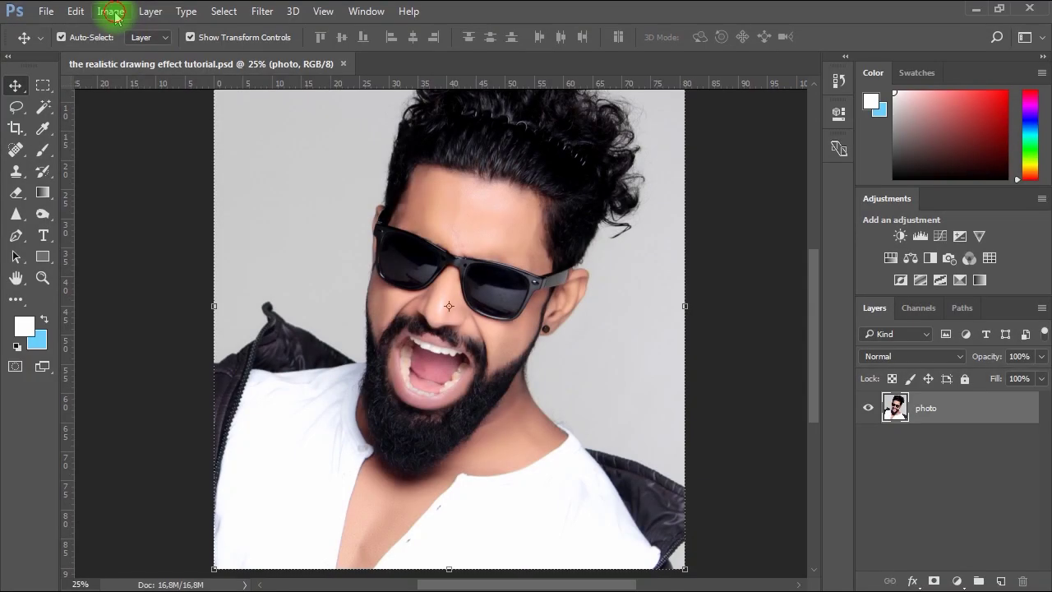
left_click(114, 12)
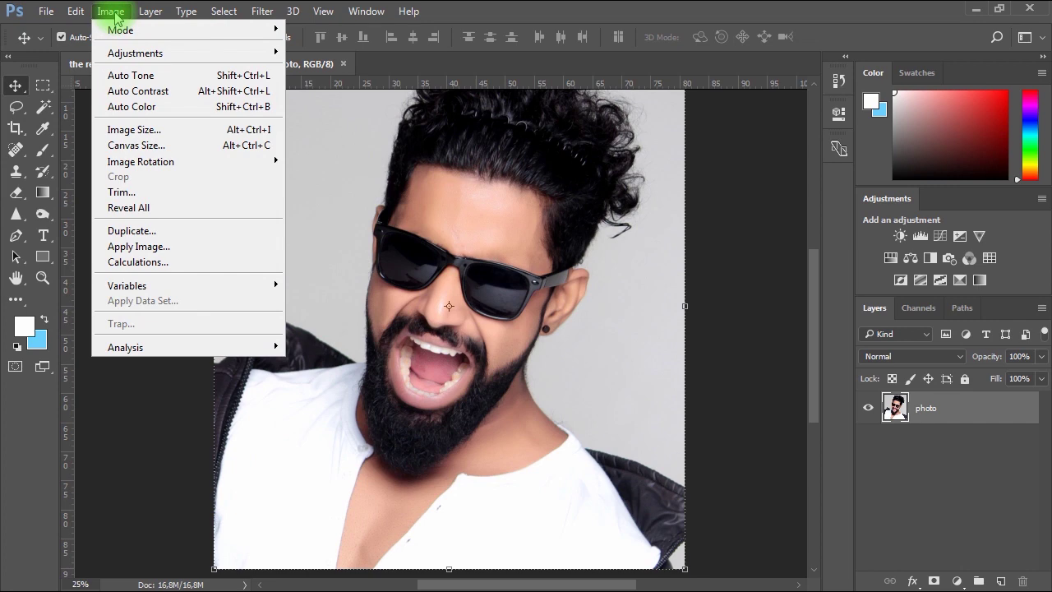
mouse_move(265, 52)
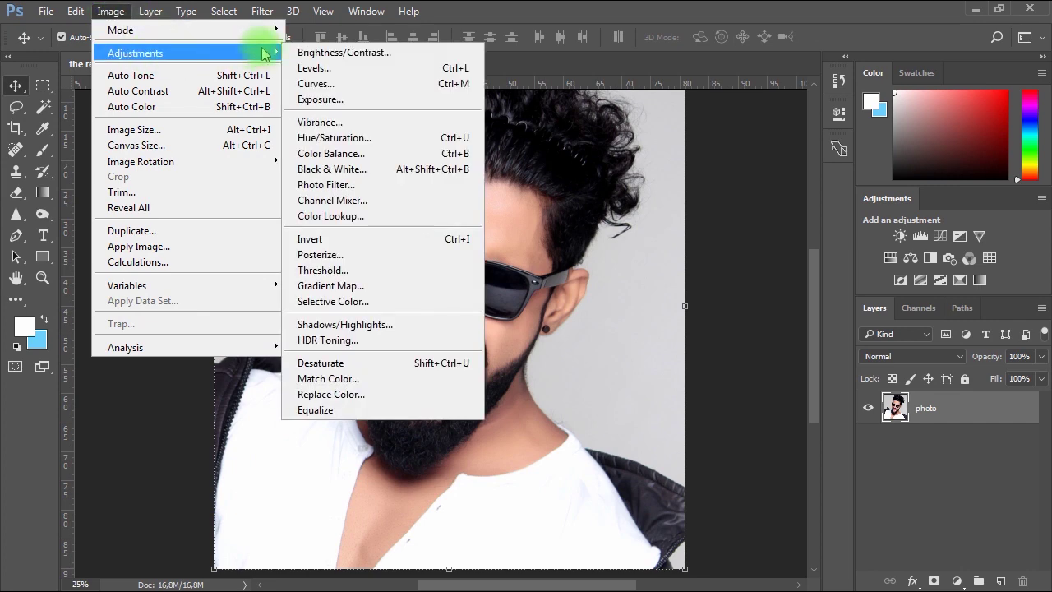
left_click(416, 326)
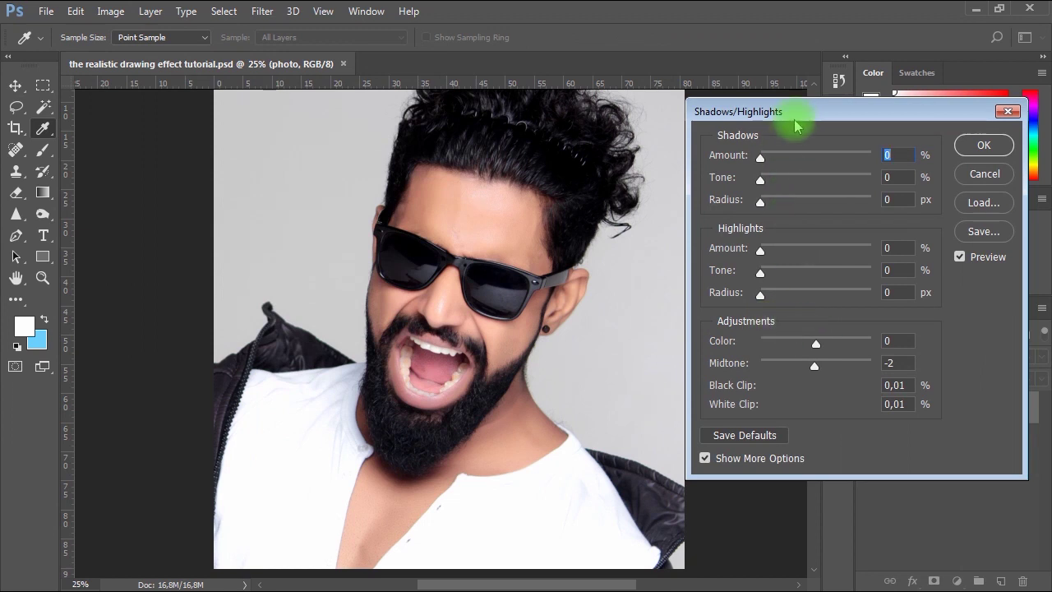
left_click_drag(794, 111, 791, 102)
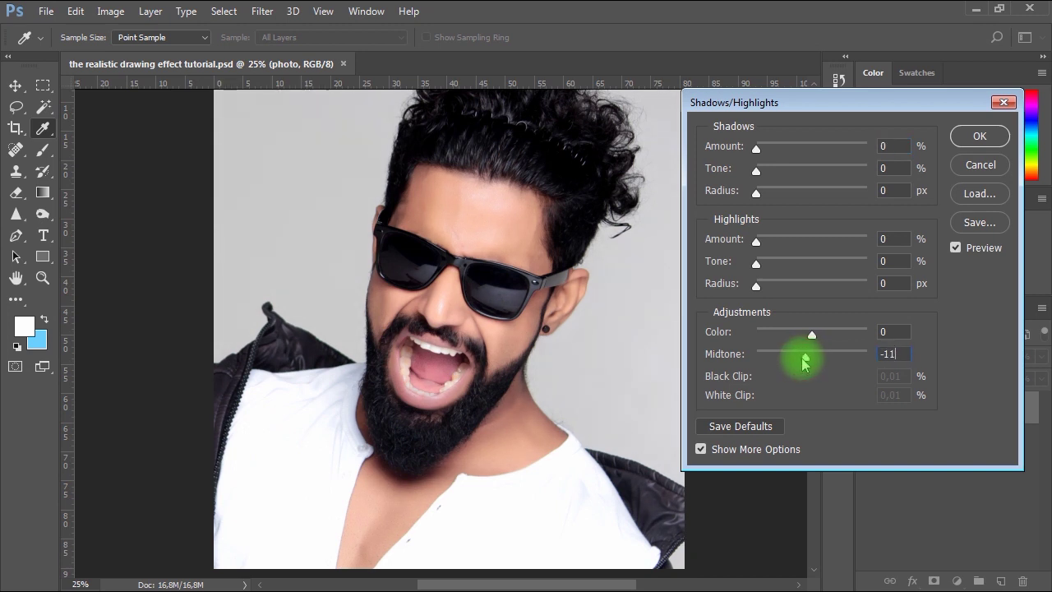
left_click_drag(803, 362, 811, 364)
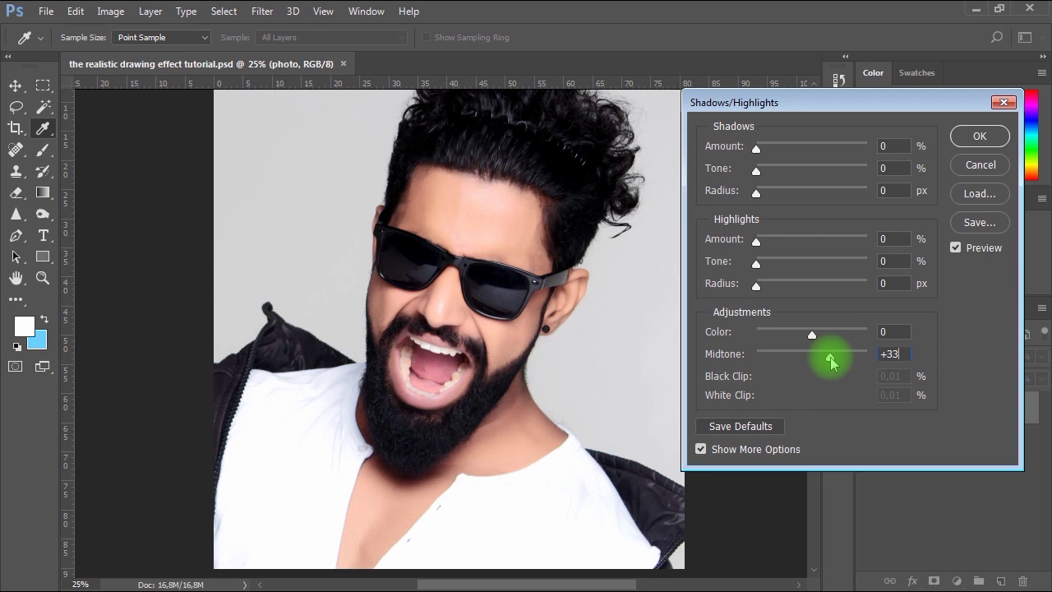
left_click_drag(831, 362, 755, 353)
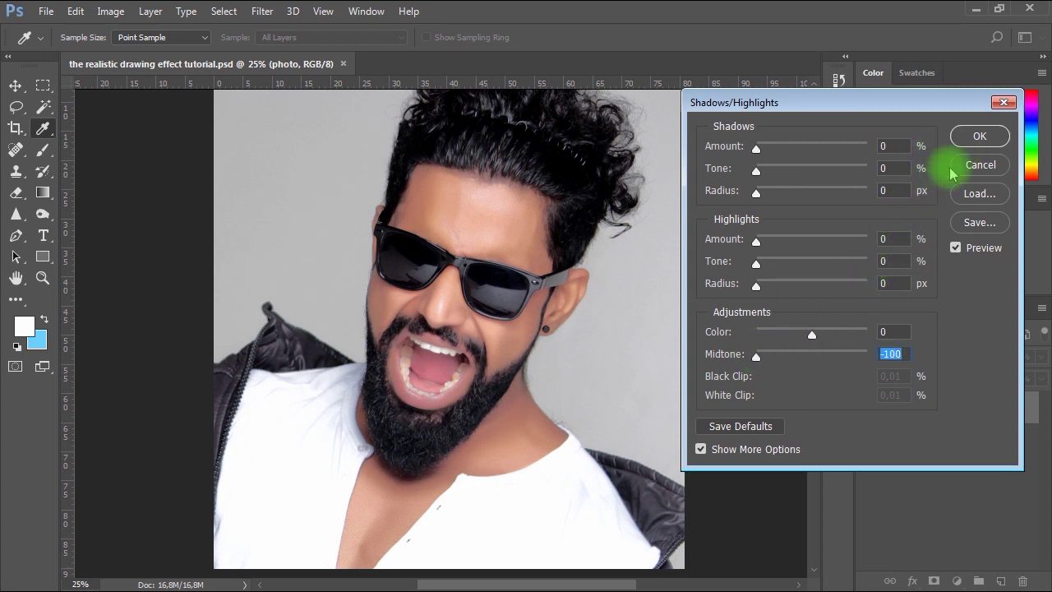
left_click(979, 136)
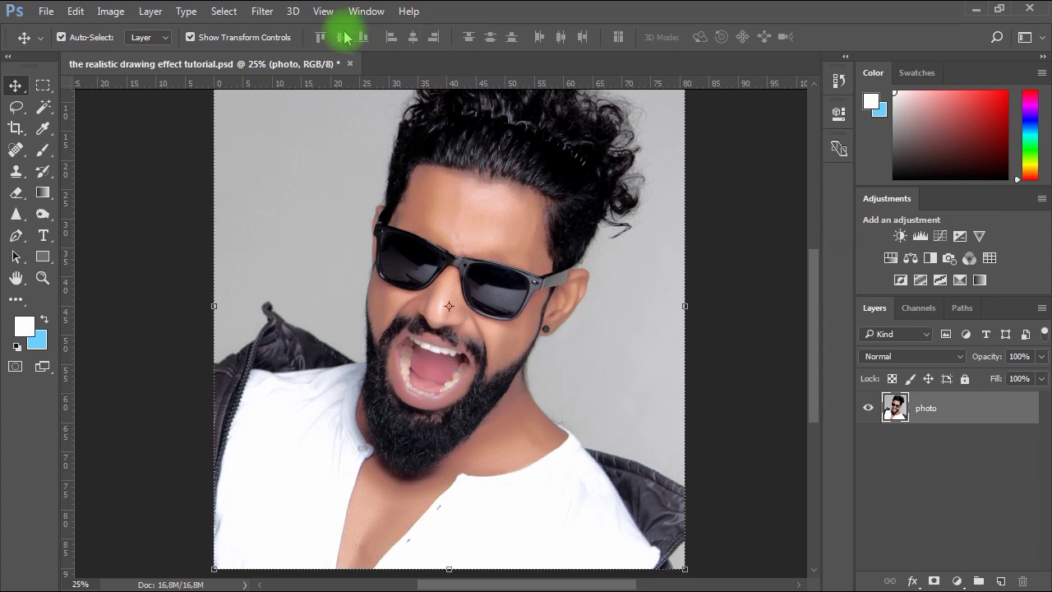
- Start a Camera Raw Filter on the photo layer and set Clarity to +57
left_click(263, 12)
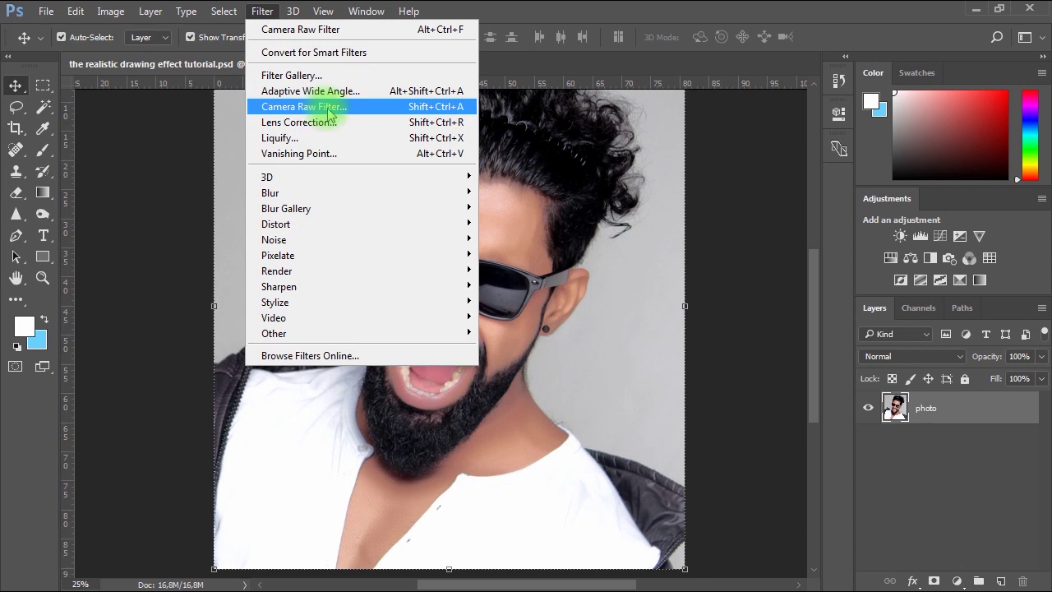
left_click(355, 108)
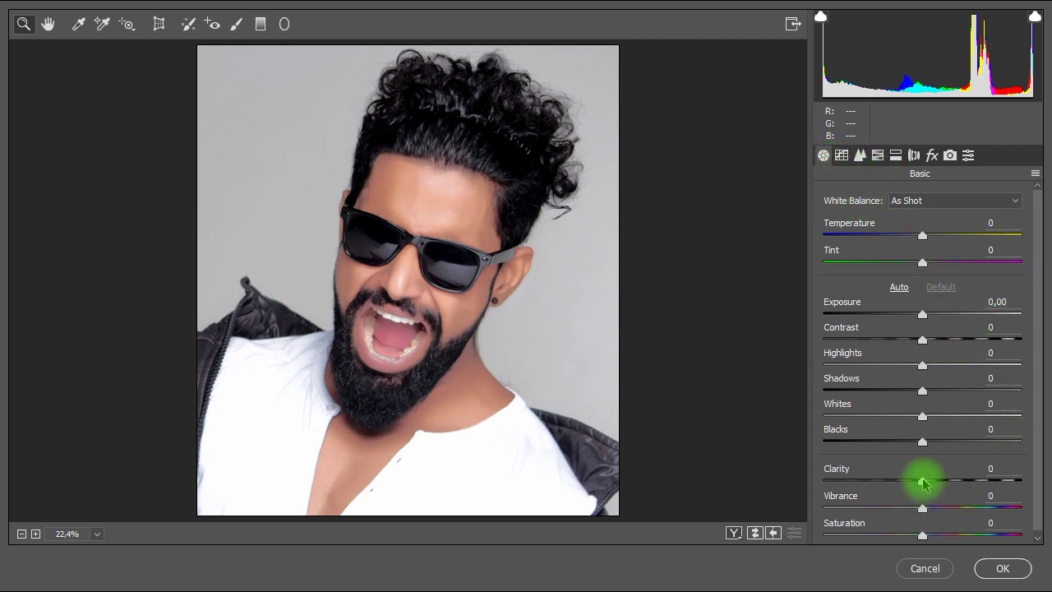
left_click_drag(925, 484, 992, 486)
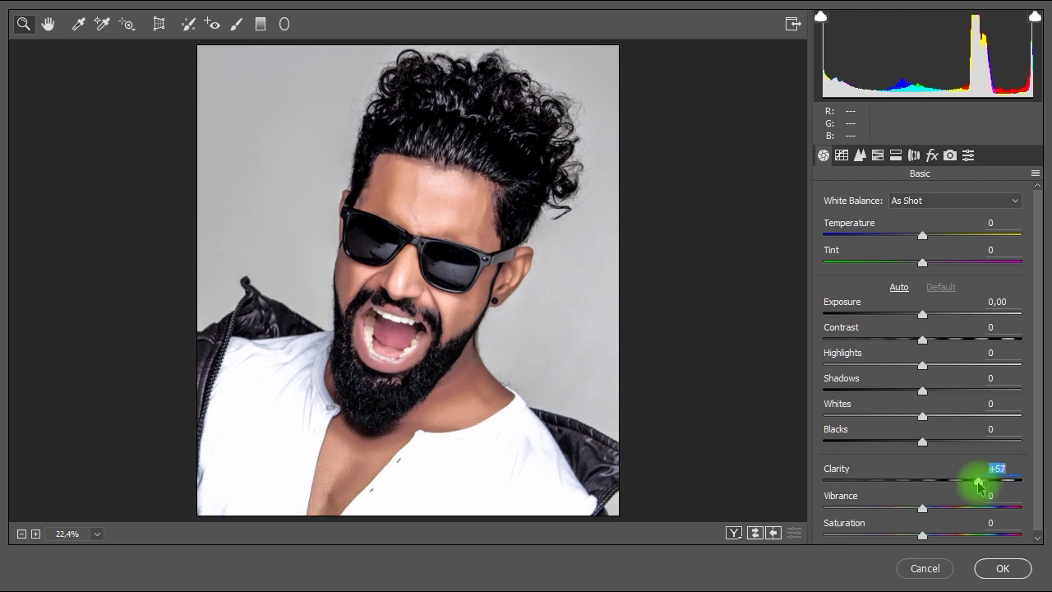
- In the Camera Raw sharpening settings, set Radius to 0.5 and Detail to 0
left_click(860, 157)
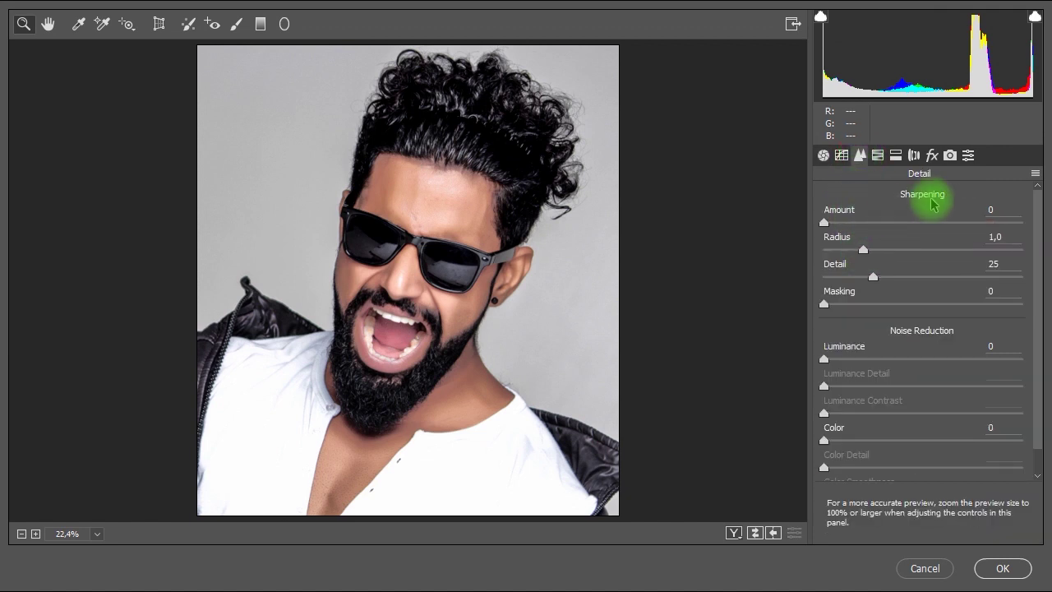
left_click_drag(864, 245, 799, 254)
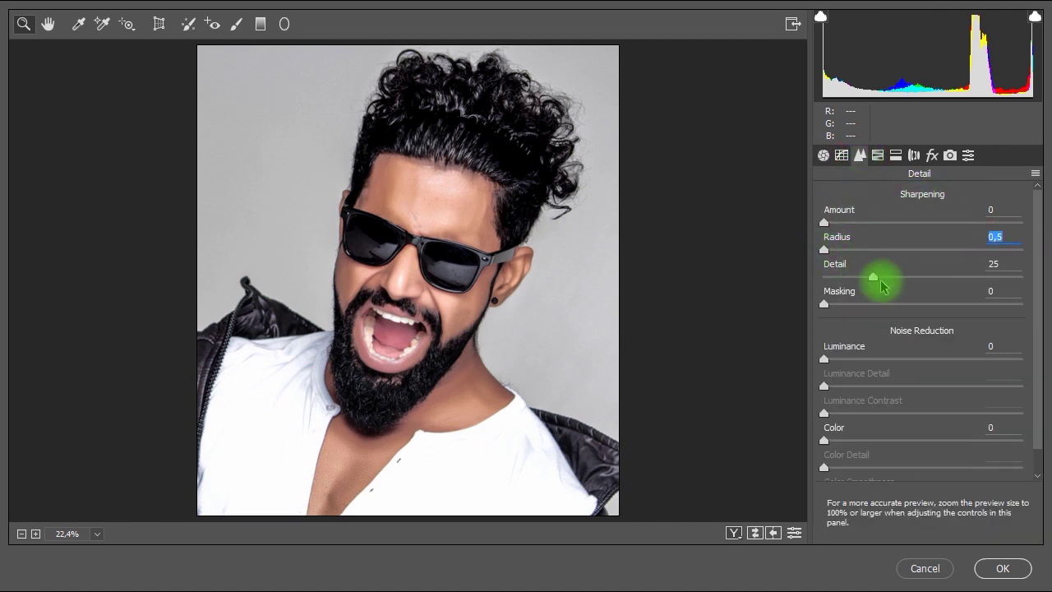
left_click_drag(882, 285, 805, 277)
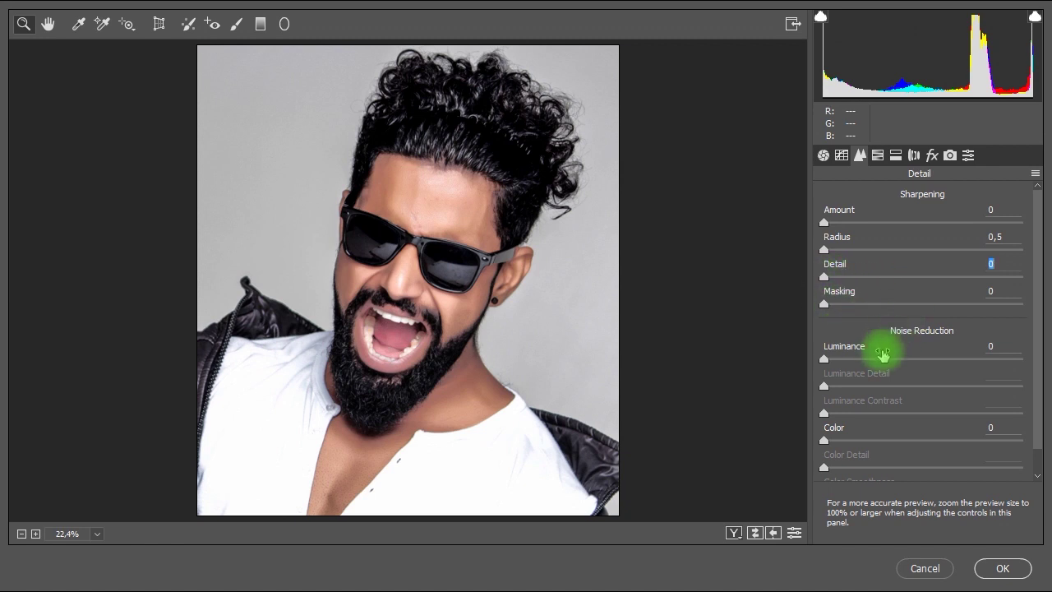
- Set noise reduction to Luminance 75 and Luminance Detail 40, and apply the Camera Raw Filter
left_click_drag(834, 362, 973, 360)
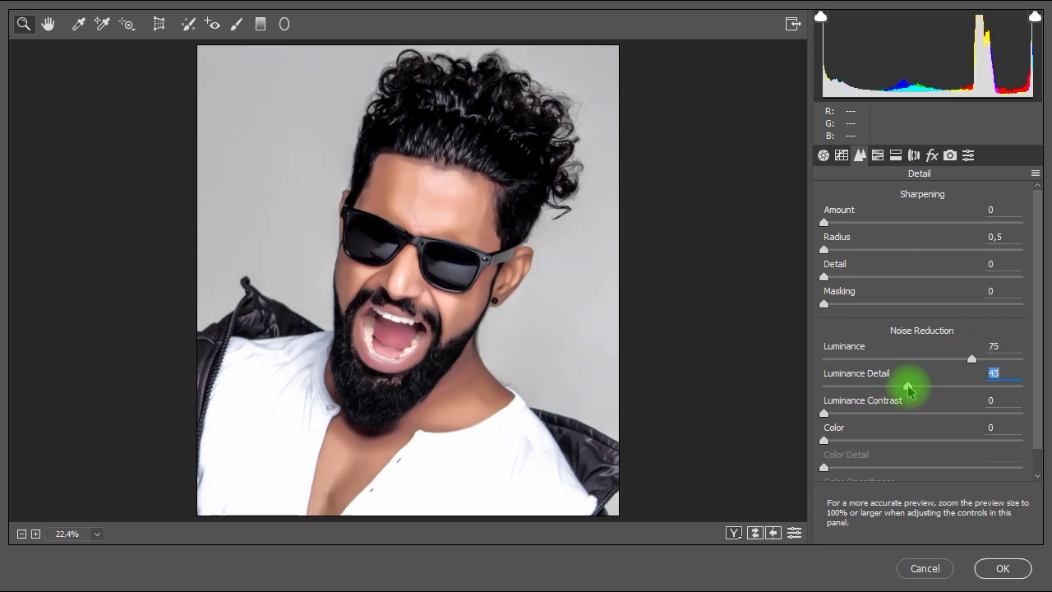
left_click_drag(905, 388, 903, 388)
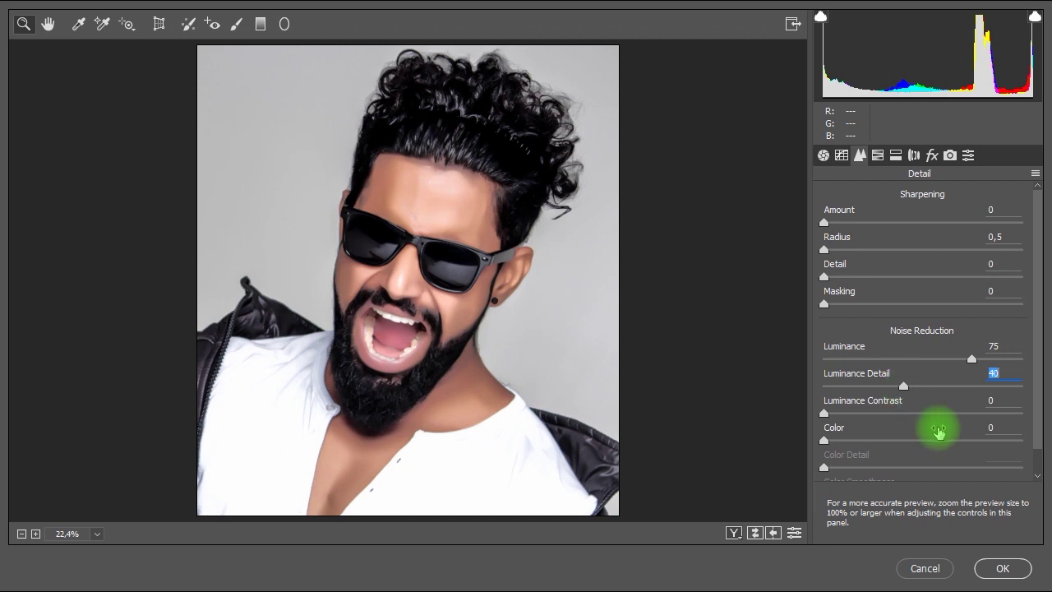
left_click(1003, 569)
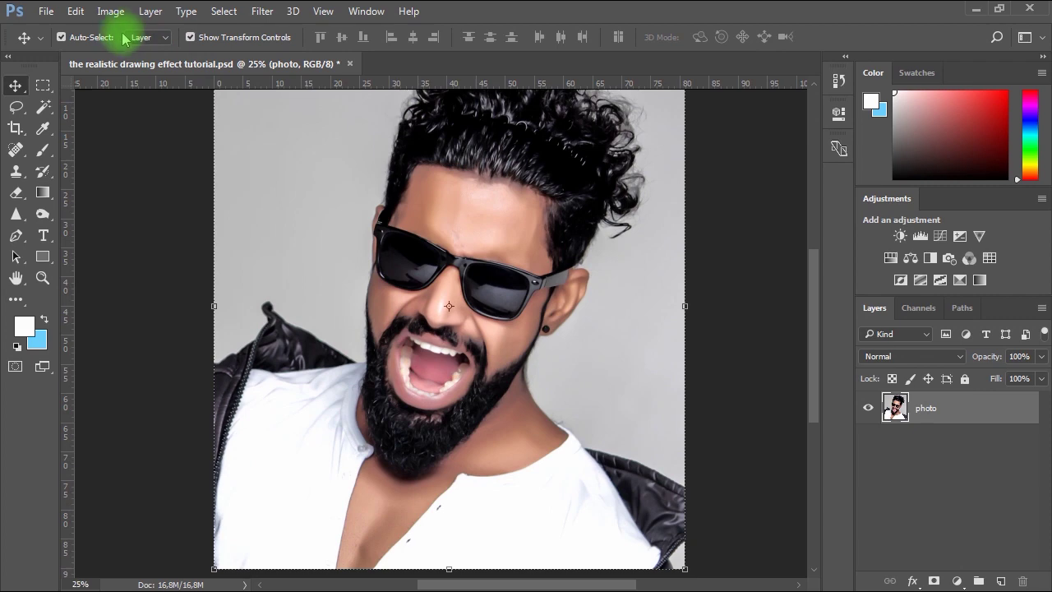
- Apply a Brightness/Contrast adjustment to the photo with Brightness -15 and Contrast 9
left_click(110, 11)
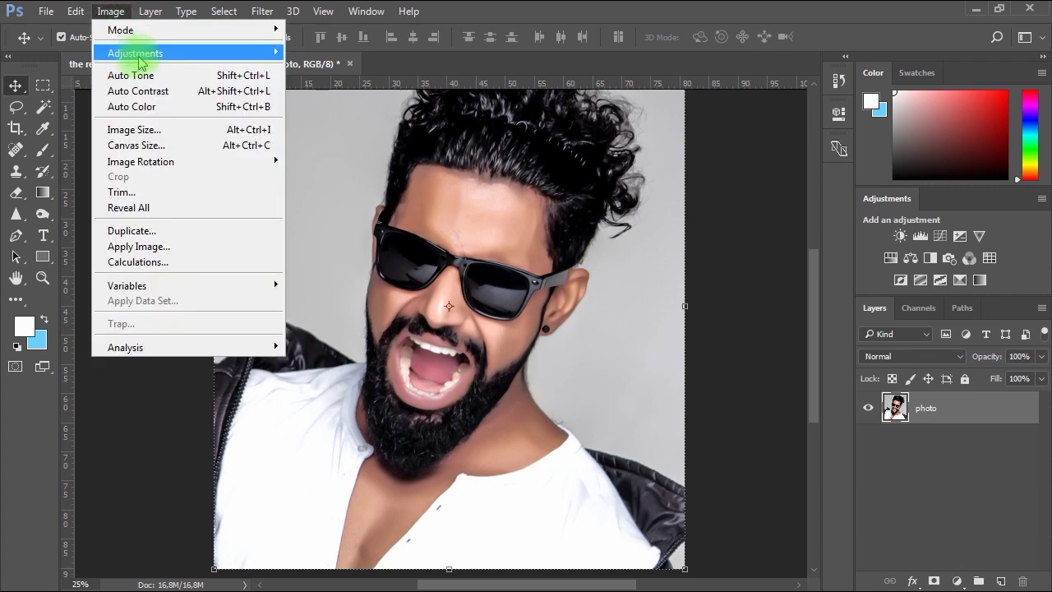
mouse_move(139, 58)
left_click(312, 62)
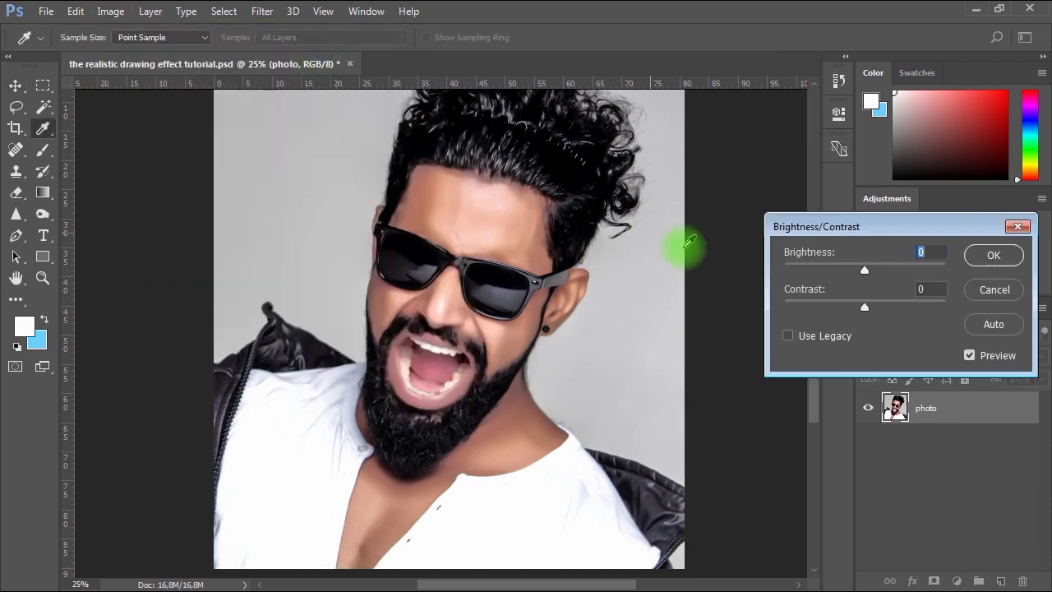
left_click_drag(819, 217, 734, 155)
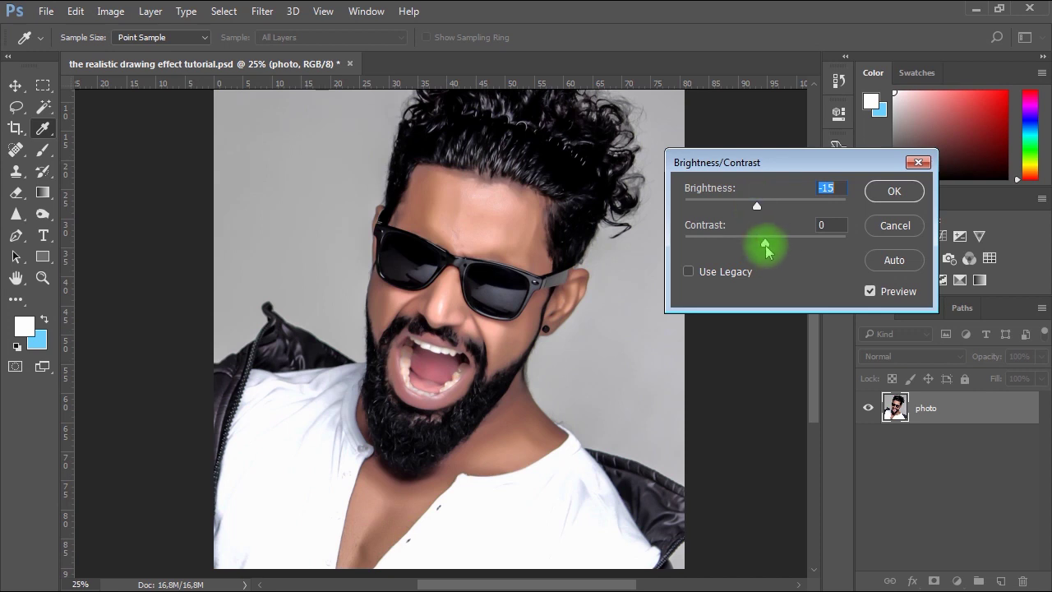
mouse_move(765, 246)
left_mouse_down()
mouse_move(794, 244)
mouse_move(786, 247)
left_mouse_up()
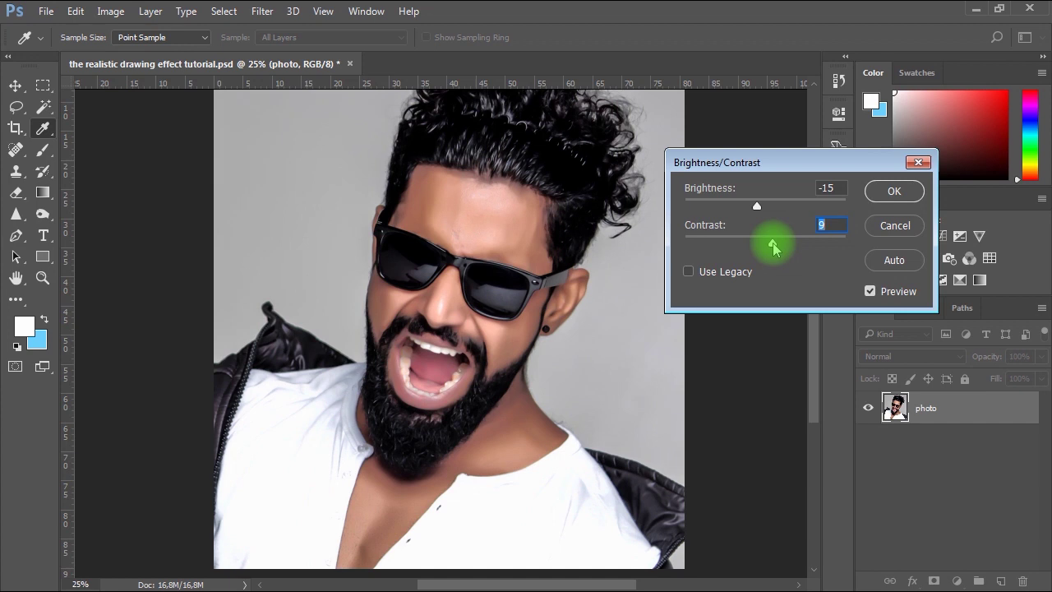
left_click(893, 191)
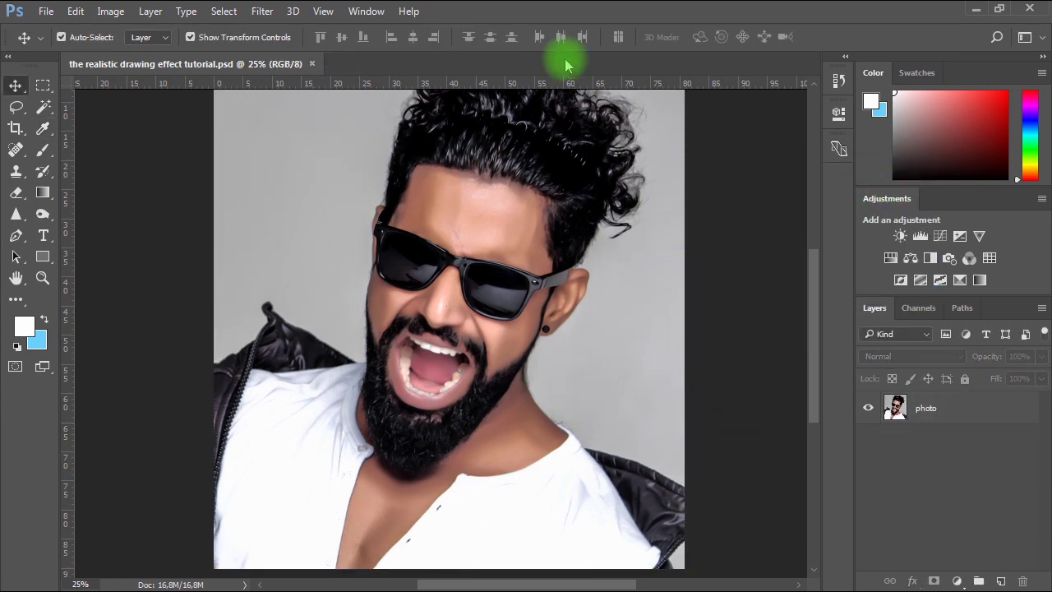
- Set up the Burn tool for the photo layer with a 31 px brush, Midtones range and 13% exposure
left_click(944, 409)
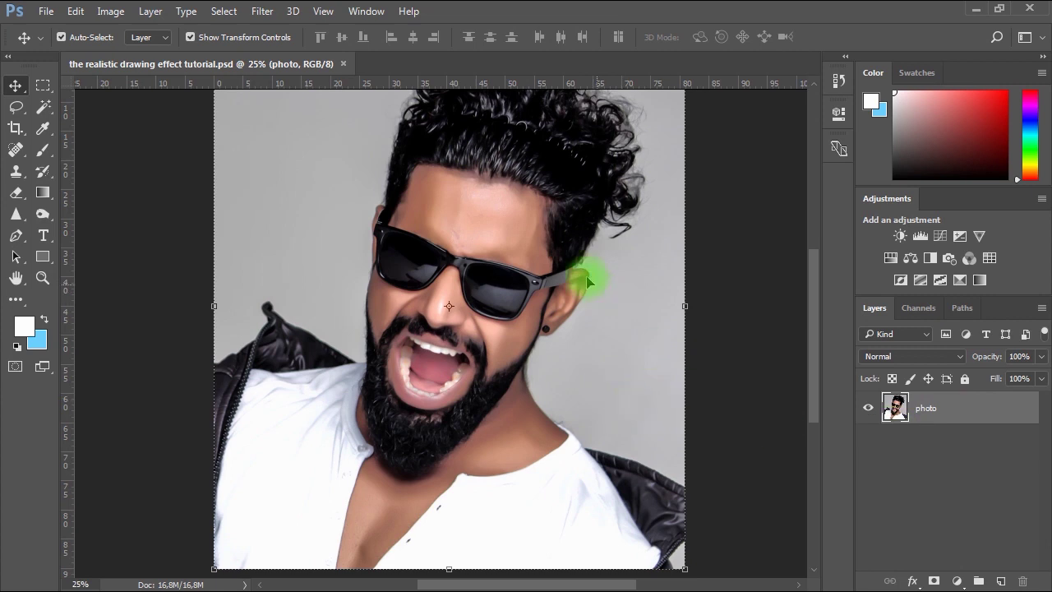
left_click(44, 217)
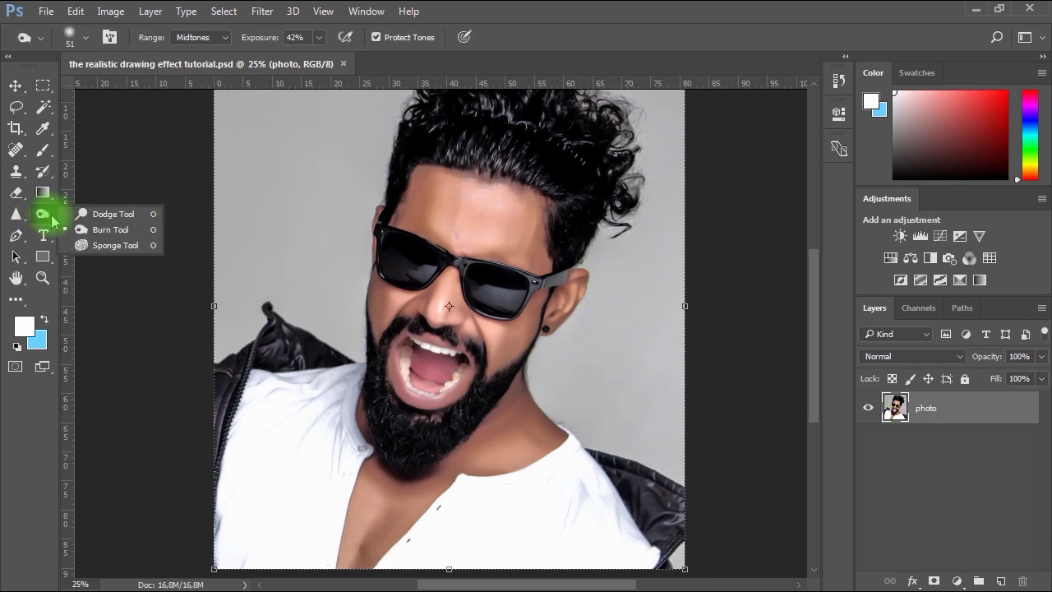
left_click_drag(53, 222, 131, 229)
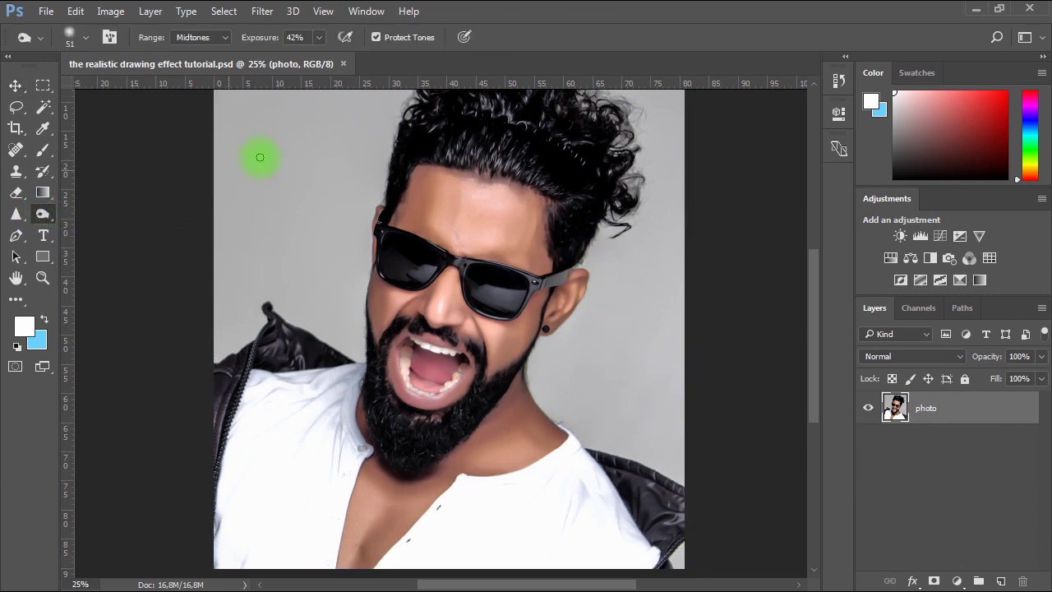
left_click(86, 38)
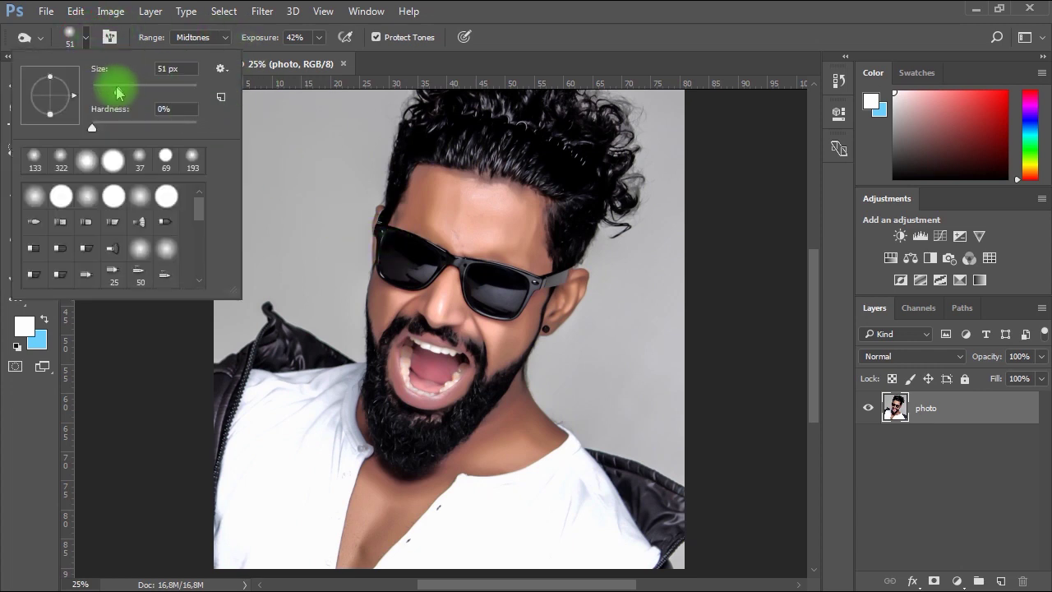
left_click_drag(111, 96, 107, 89)
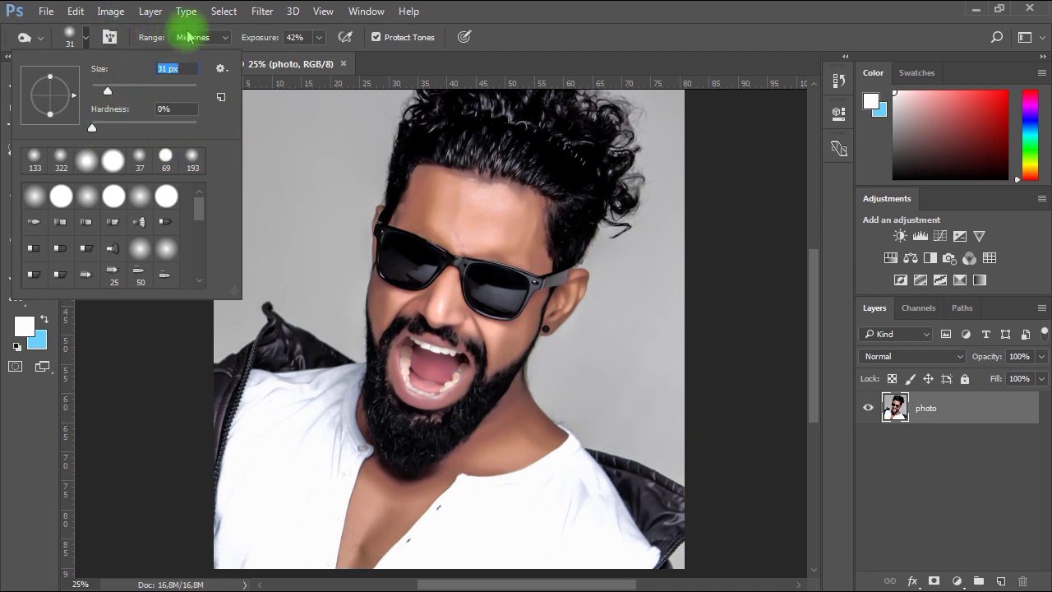
left_click(224, 43)
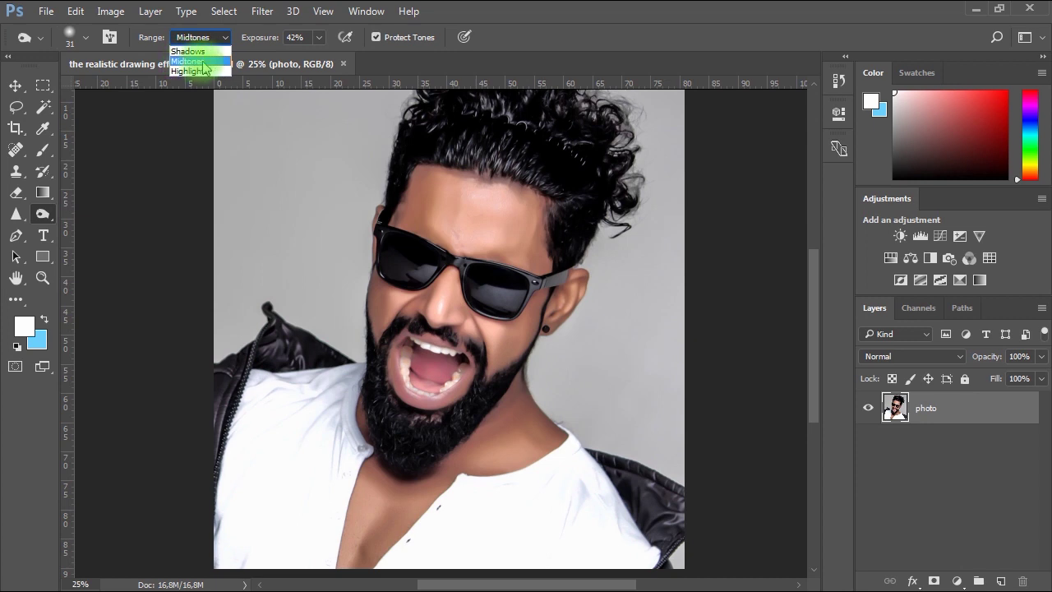
left_click(203, 62)
left_click(320, 39)
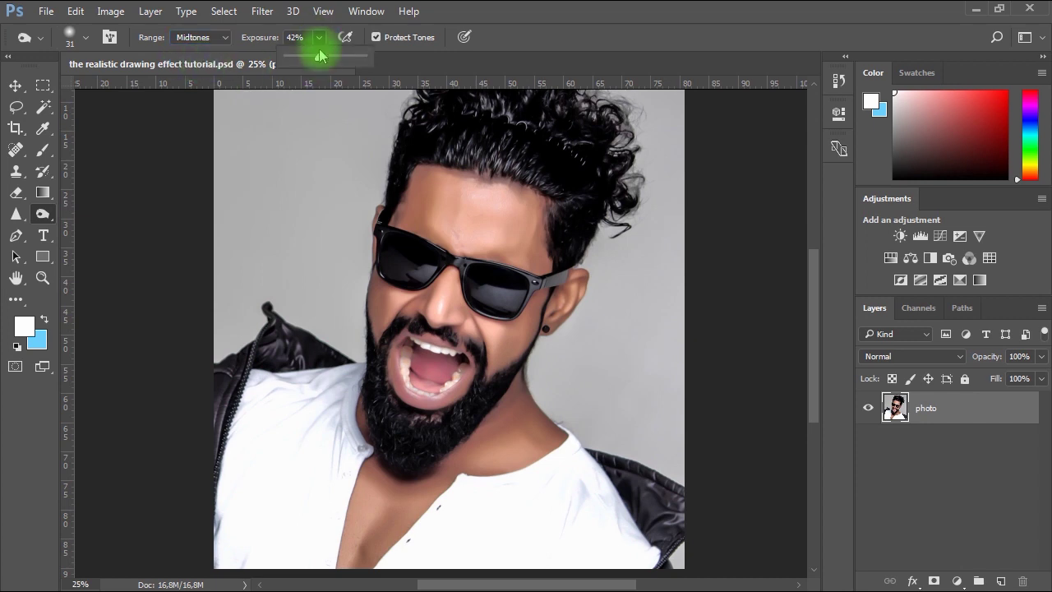
left_click_drag(319, 59, 299, 60)
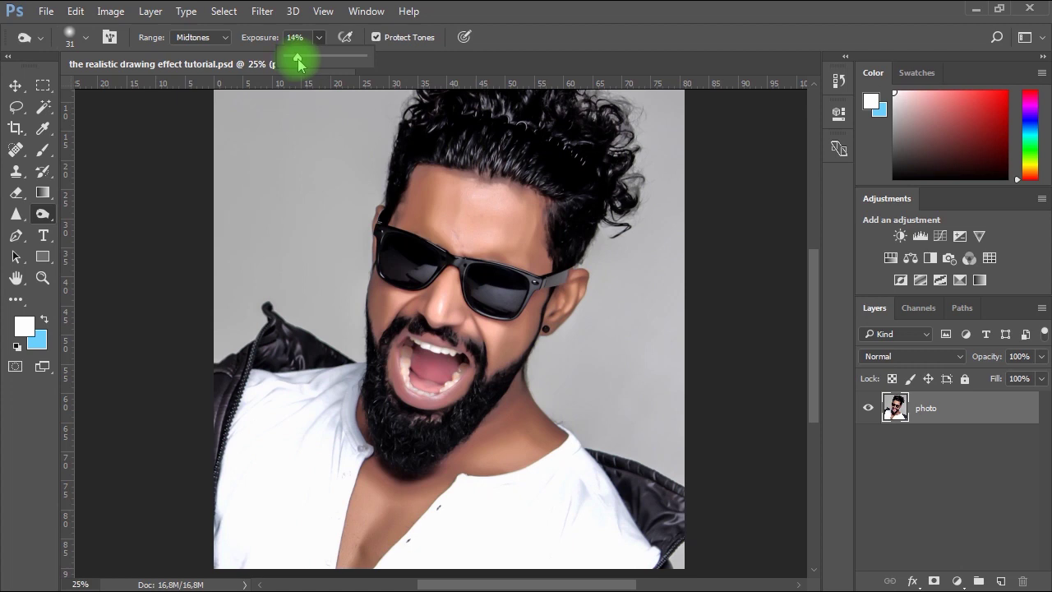
left_click(540, 33)
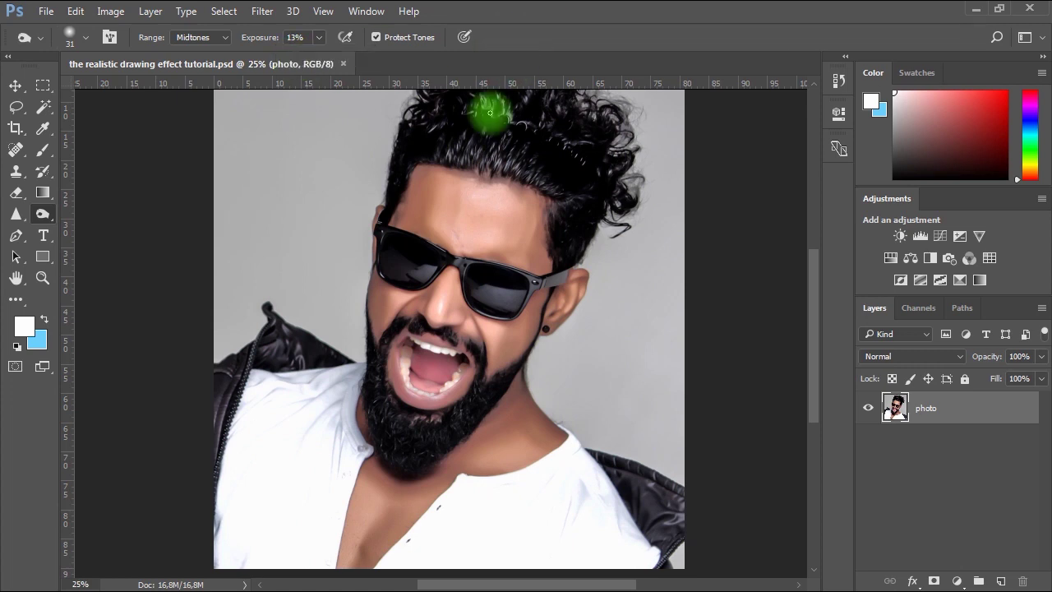
- Burn the skin fold beside the nose down to the moustache to deepen its shadow
left_click(445, 320, "ctrl")
mouse_move(485, 246)
left_mouse_down()
mouse_move(480, 324)
mouse_move(483, 251)
left_mouse_up()
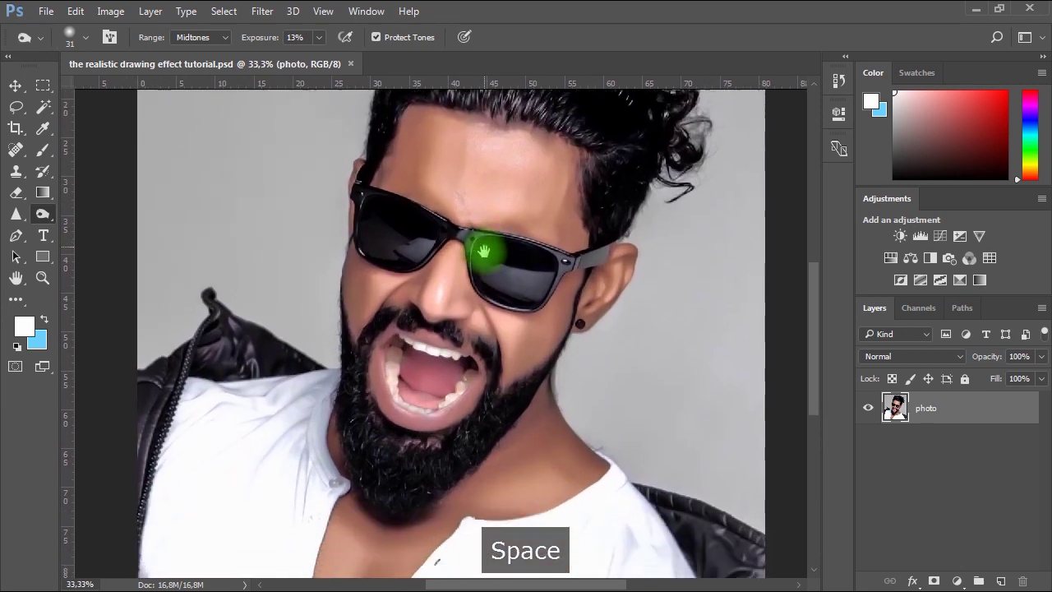
left_click(445, 332, "ctrl")
left_click_drag(490, 294, 482, 320)
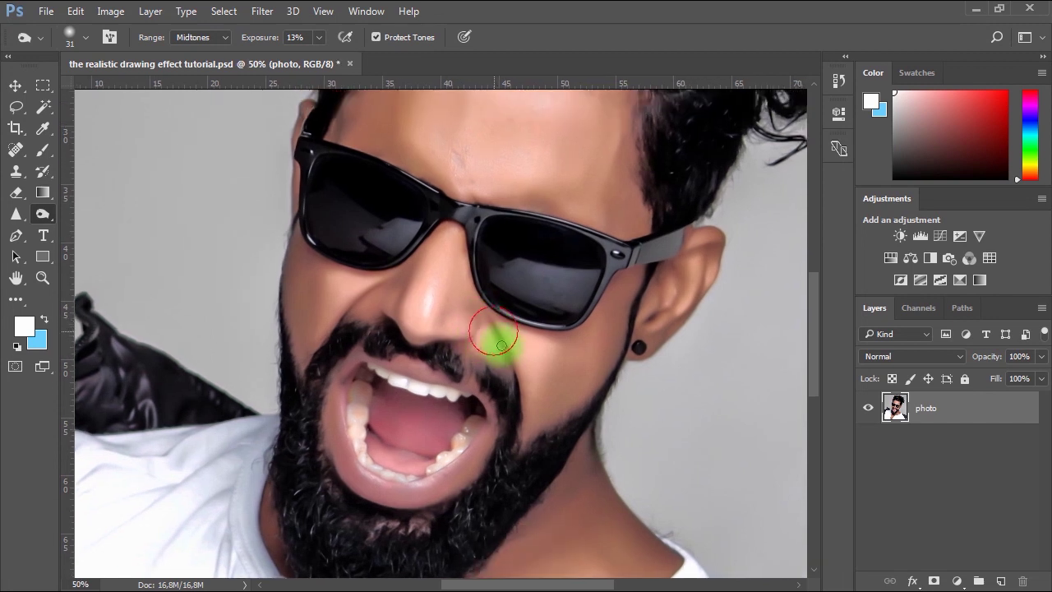
mouse_move(501, 353)
left_mouse_down()
mouse_move(379, 286)
mouse_move(409, 304)
mouse_move(409, 282)
mouse_move(480, 329)
mouse_move(460, 343)
mouse_move(414, 317)
mouse_move(505, 371)
left_mouse_up()
- Burn shadows along the ear, beneath both sunglass lenses and across the forehead
mouse_move(584, 181)
left_mouse_down()
mouse_move(559, 211)
mouse_move(517, 220)
left_mouse_up()
mouse_move(591, 347)
left_mouse_down()
mouse_move(638, 299)
mouse_move(636, 313)
mouse_move(647, 281)
mouse_move(653, 308)
mouse_move(619, 361)
mouse_move(582, 376)
mouse_move(640, 309)
mouse_move(641, 266)
left_mouse_up()
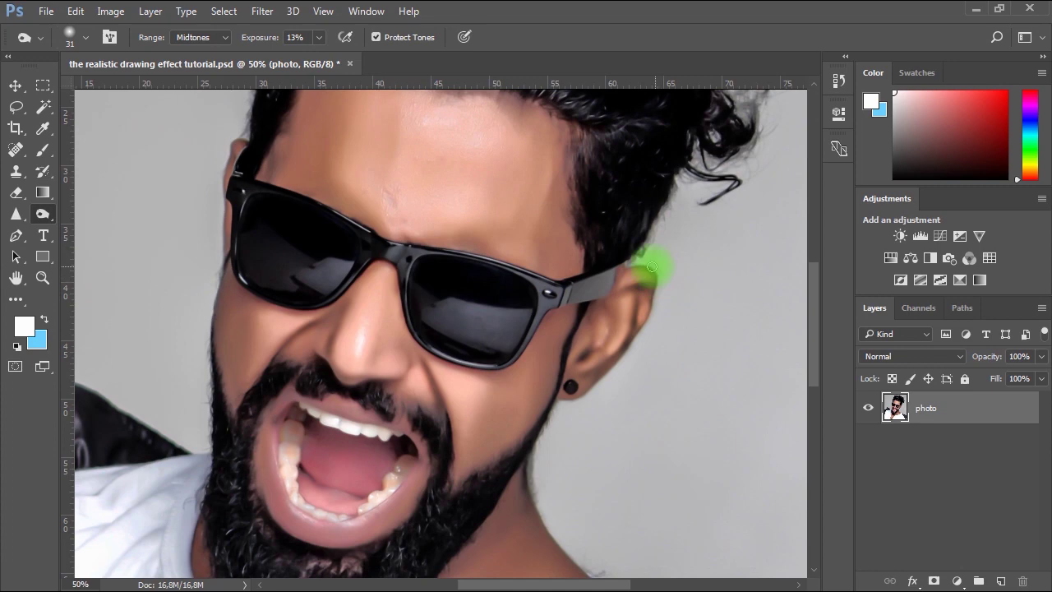
mouse_move(421, 370)
left_mouse_down()
mouse_move(489, 265)
mouse_move(522, 354)
left_mouse_up()
left_click_drag(506, 288, 588, 364)
left_click_drag(433, 298, 375, 307)
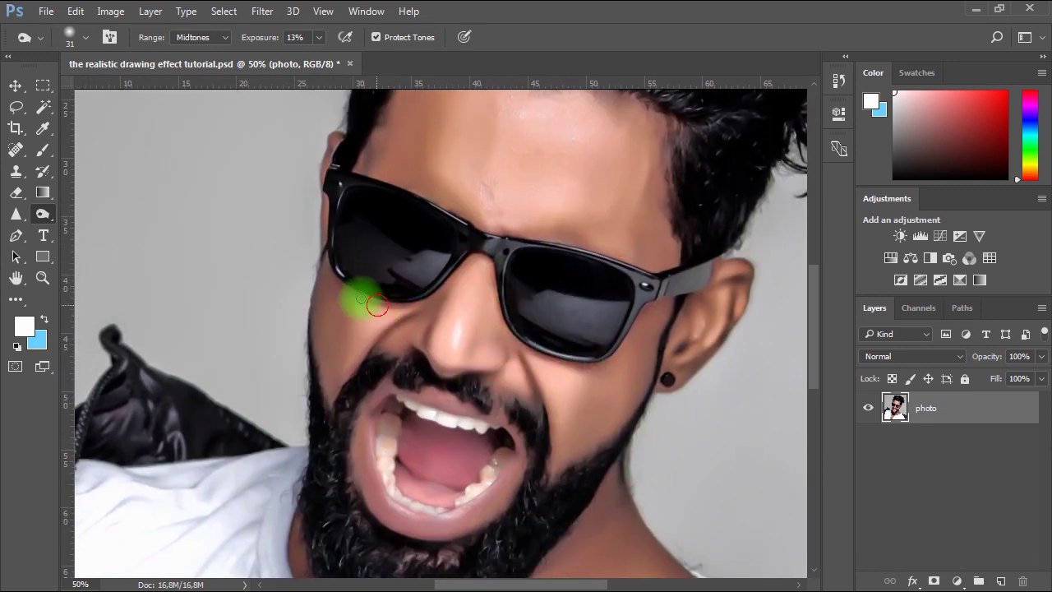
left_click_drag(532, 178, 554, 189)
- Burn the chest, neck and side of the face with a 117 px brush at 11% exposure
mouse_move(492, 237)
left_mouse_down()
mouse_move(475, 227)
mouse_move(465, 132)
left_mouse_up()
scroll(475, 227, "down", 1)
left_click(85, 38)
left_click_drag(124, 90, 154, 90)
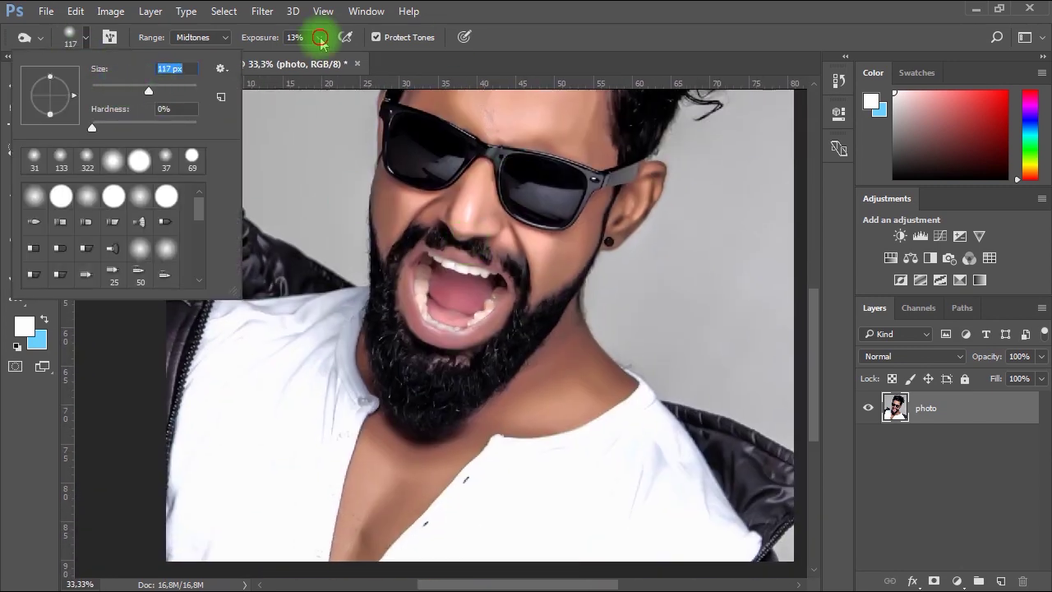
left_click_drag(319, 38, 317, 39)
left_click_drag(535, 146, 494, 224)
left_click_drag(395, 528, 424, 378)
left_click_drag(518, 325, 472, 453)
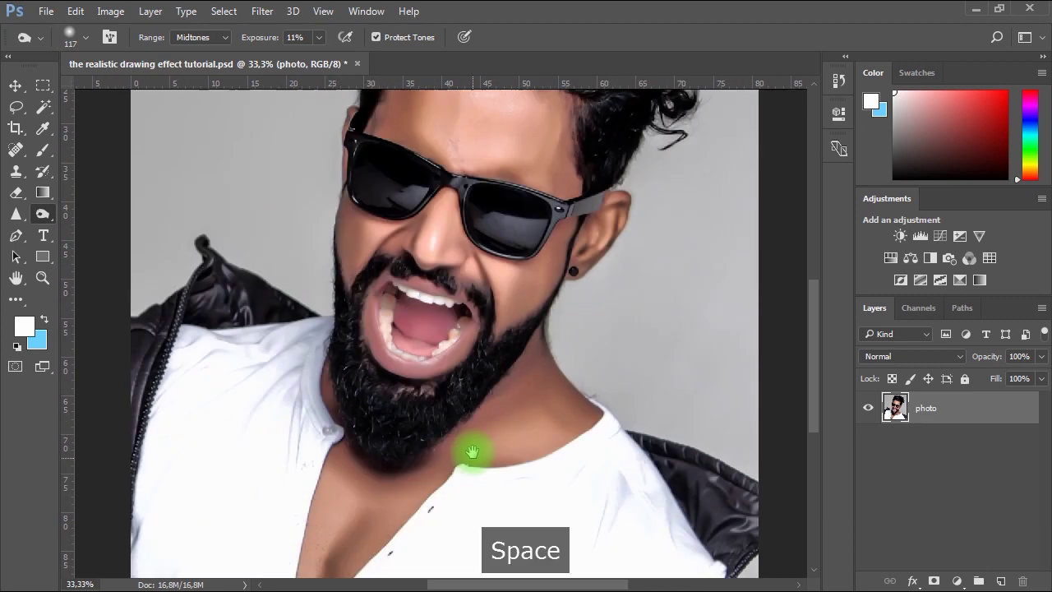
left_click_drag(349, 262, 379, 334)
left_click_drag(595, 259, 602, 142)
- Burn the skin along the shirt neckline and below the beard with a 61 px brush
left_click(85, 38)
left_click_drag(150, 88, 130, 87)
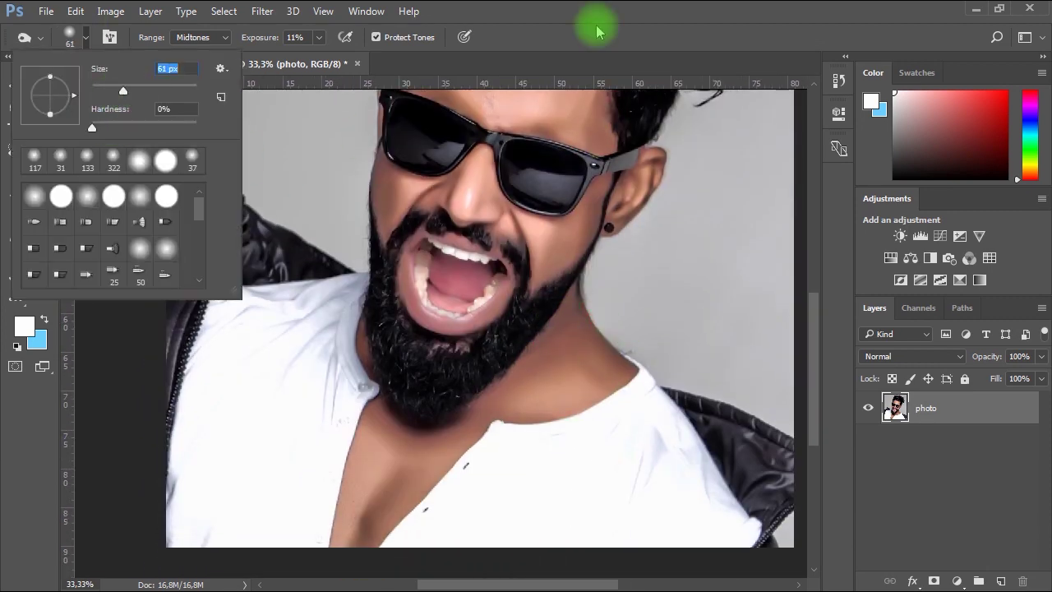
left_click(597, 30)
mouse_move(623, 381)
left_mouse_down()
mouse_move(580, 410)
mouse_move(616, 386)
left_mouse_up()
left_click_drag(421, 501, 382, 541)
left_click_drag(357, 421, 332, 542)
left_click_drag(371, 412, 392, 457)
left_click_drag(381, 370, 388, 403)
- Burn the side of the forehead above the sunglasses, and finish using the Burn tool
key("space")
left_click_drag(585, 279, 587, 381)
mouse_move(498, 159)
left_mouse_down()
mouse_move(536, 165)
mouse_move(467, 212)
left_mouse_up()
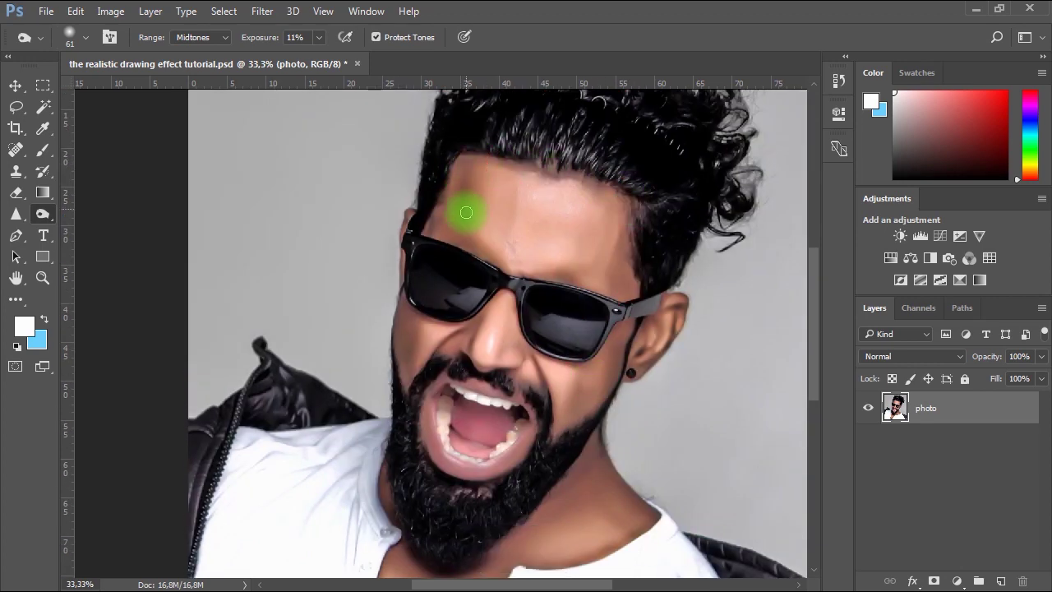
key("space")
left_click_drag(529, 351, 538, 329)
key("space")
mouse_move(446, 330)
left_mouse_down()
mouse_move(433, 307)
mouse_move(422, 215)
left_mouse_up()
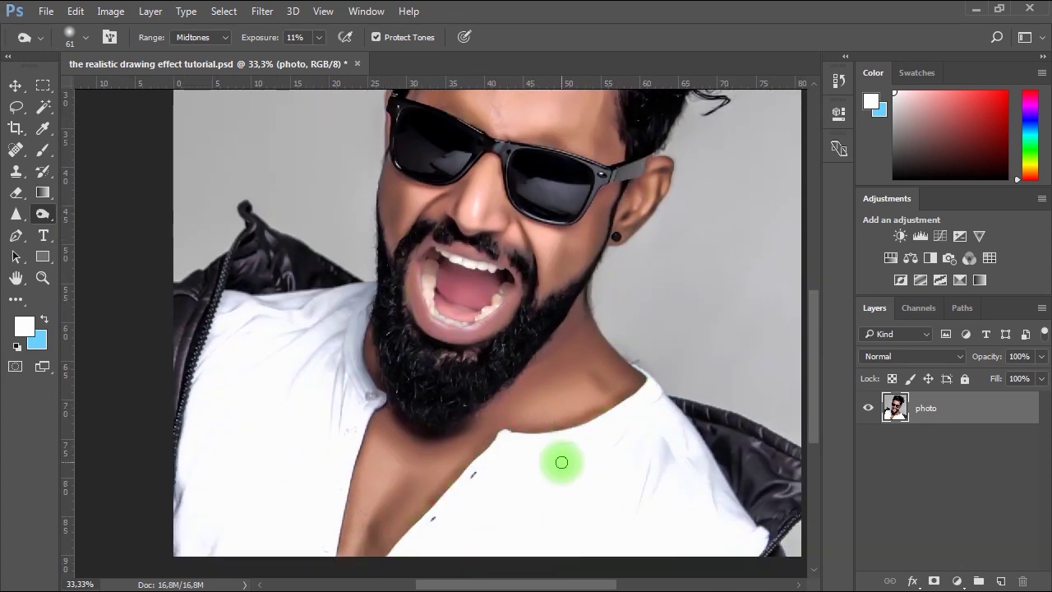
scroll(493, 354, "down", 1)
key("space")
left_click_drag(487, 267, 462, 312)
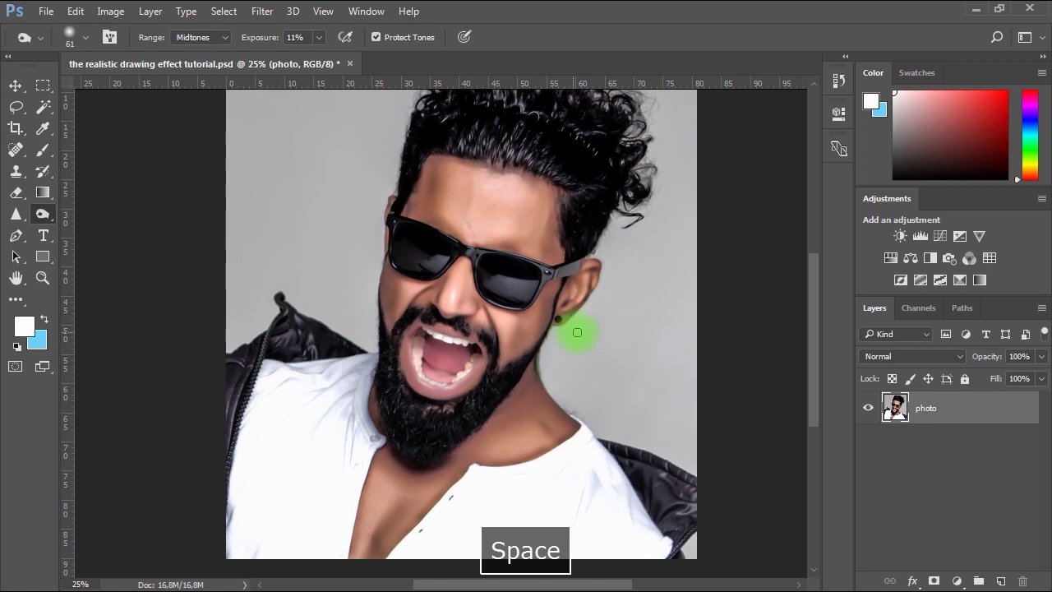
key("v")
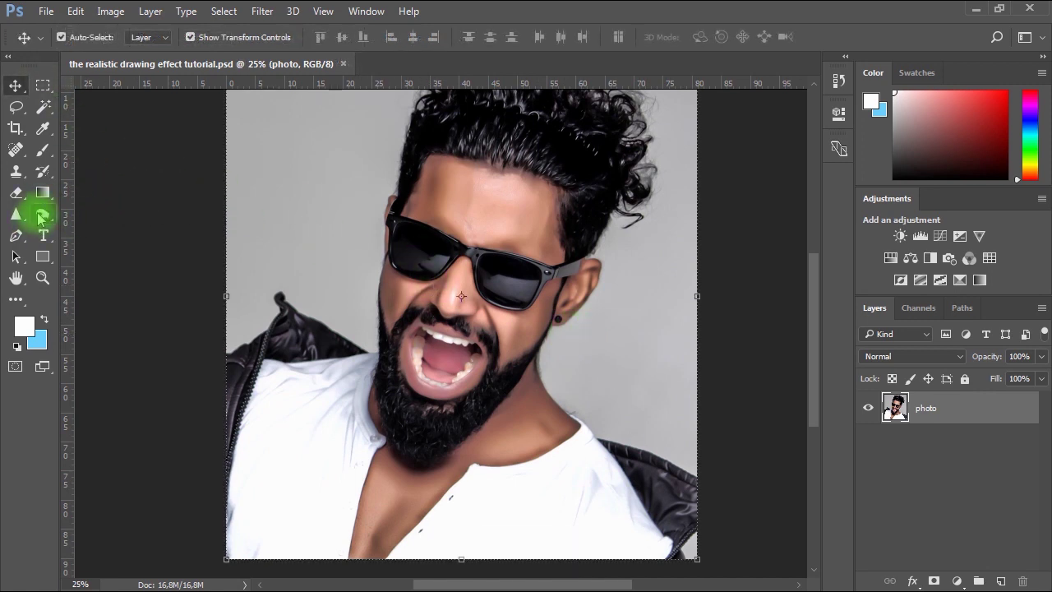
- Set up the Dodge tool with an 86 px brush, Midtones range and 10% exposure
left_click(42, 216)
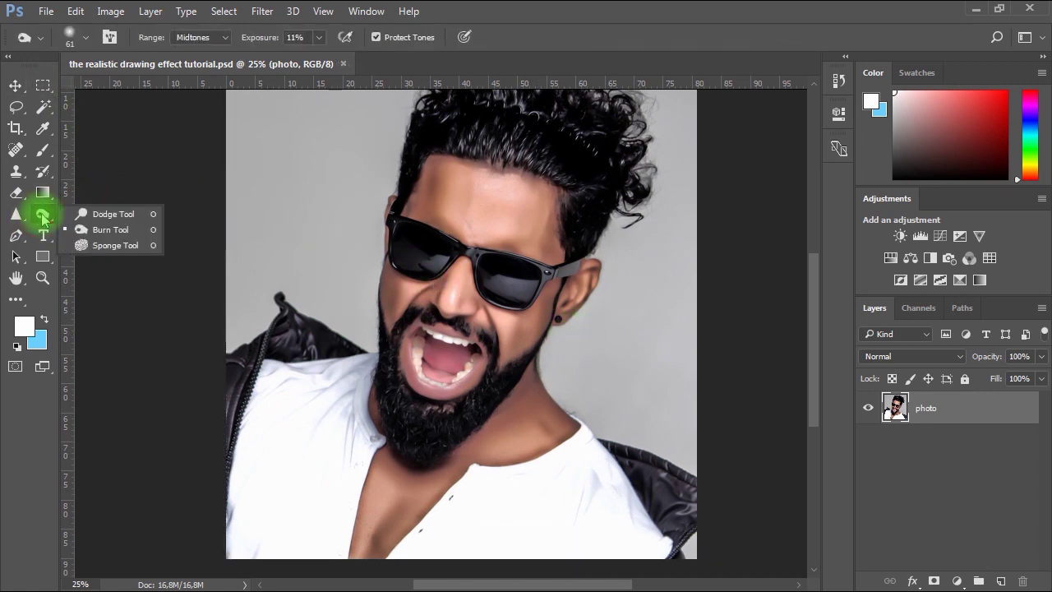
left_click_drag(43, 216, 132, 218)
left_click(85, 40)
left_click(138, 89)
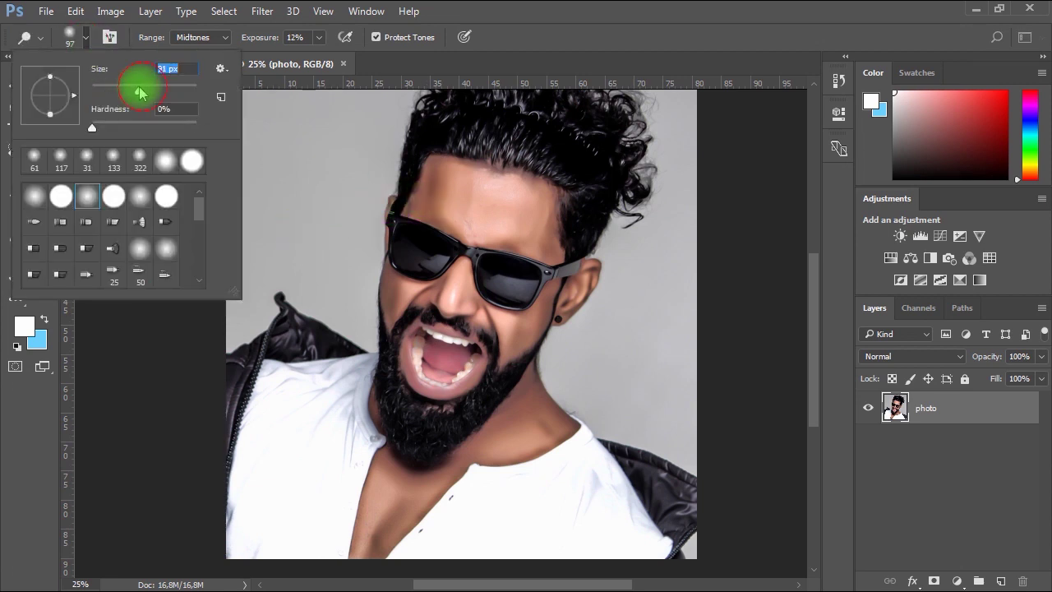
left_click(319, 38)
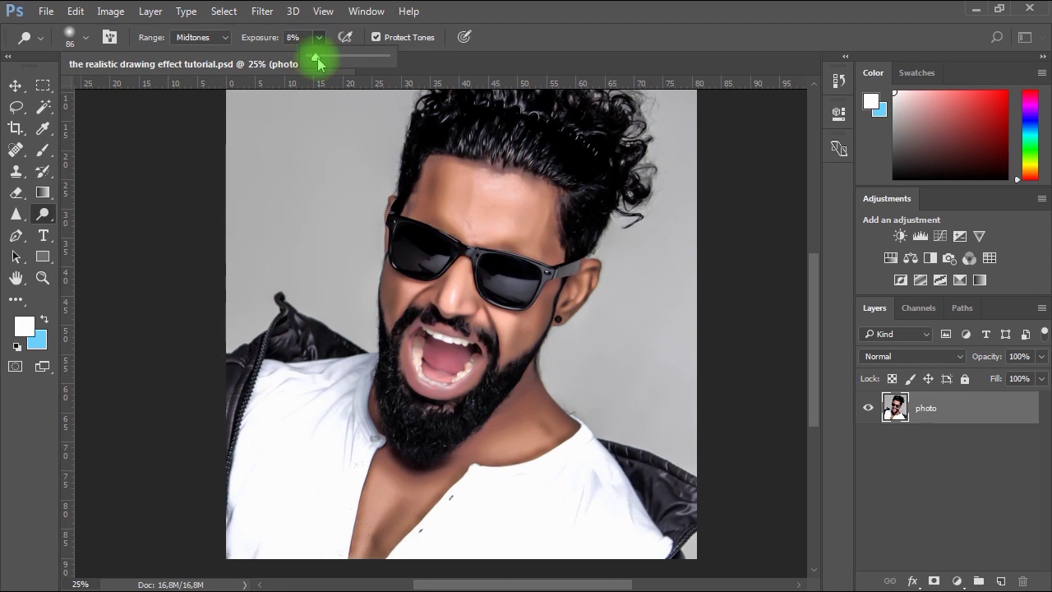
left_click(218, 38)
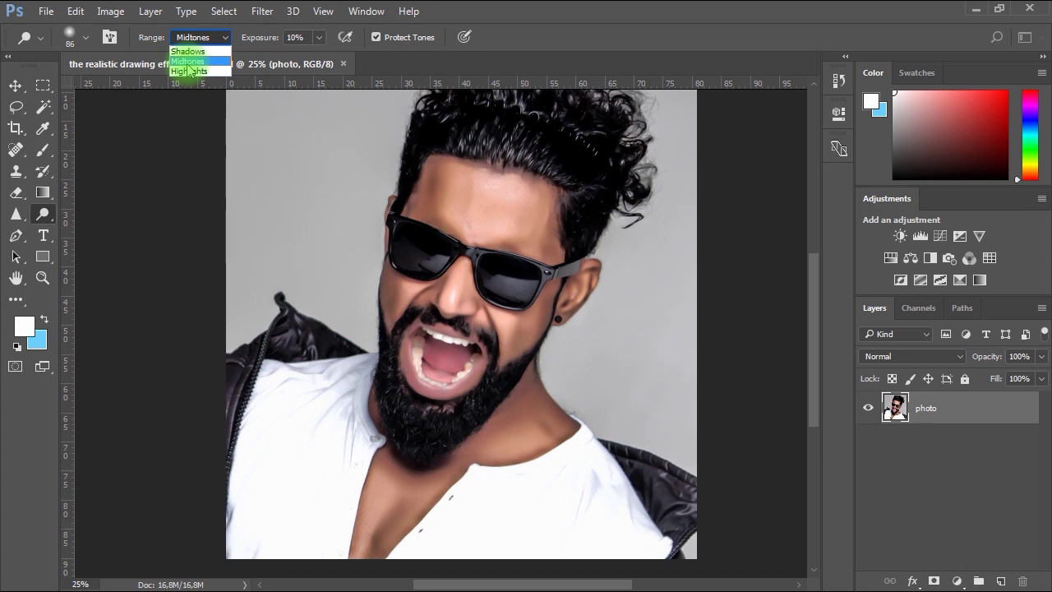
left_click(188, 63)
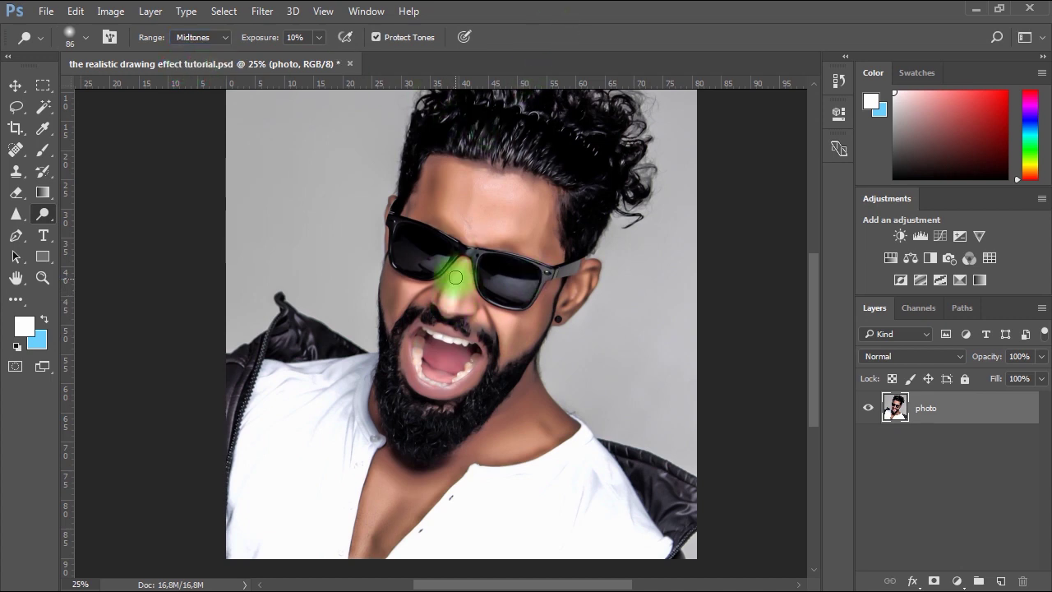
- Dodge the highlights on the forehead, nose and cheeks
scroll(504, 320, "up", 1)
key("space")
left_click_drag(503, 321, 482, 318)
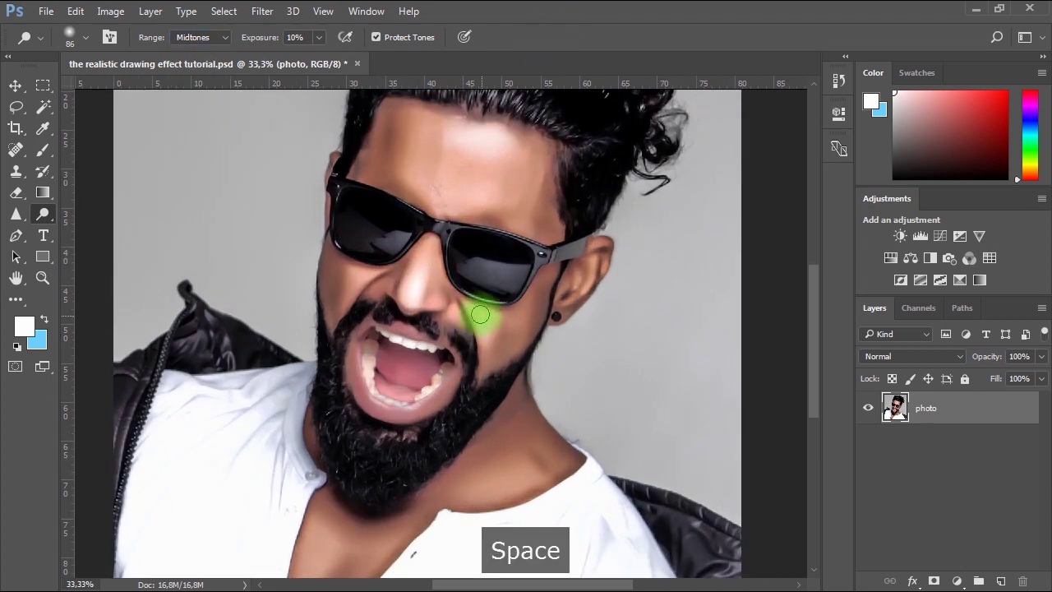
key("space")
left_click_drag(362, 276, 407, 306)
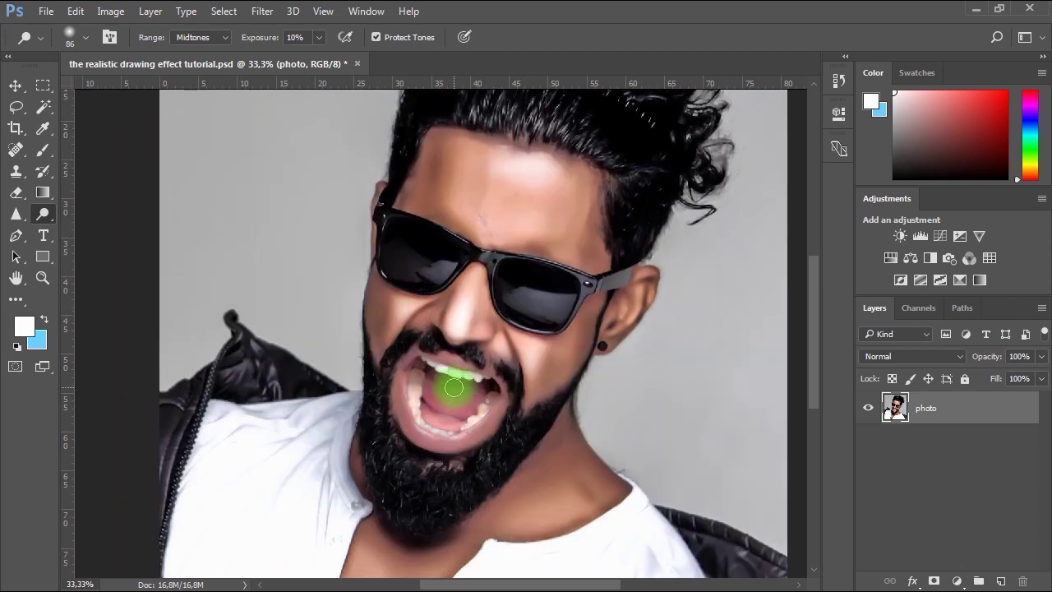
- Dodge the ear and its lobe with a 37 px brush
scroll(453, 383, "up", 1)
key("space")
left_click_drag(453, 384, 258, 447)
left_click(85, 38)
left_click_drag(38, 74, 30, 74)
left_click_drag(538, 312, 538, 322)
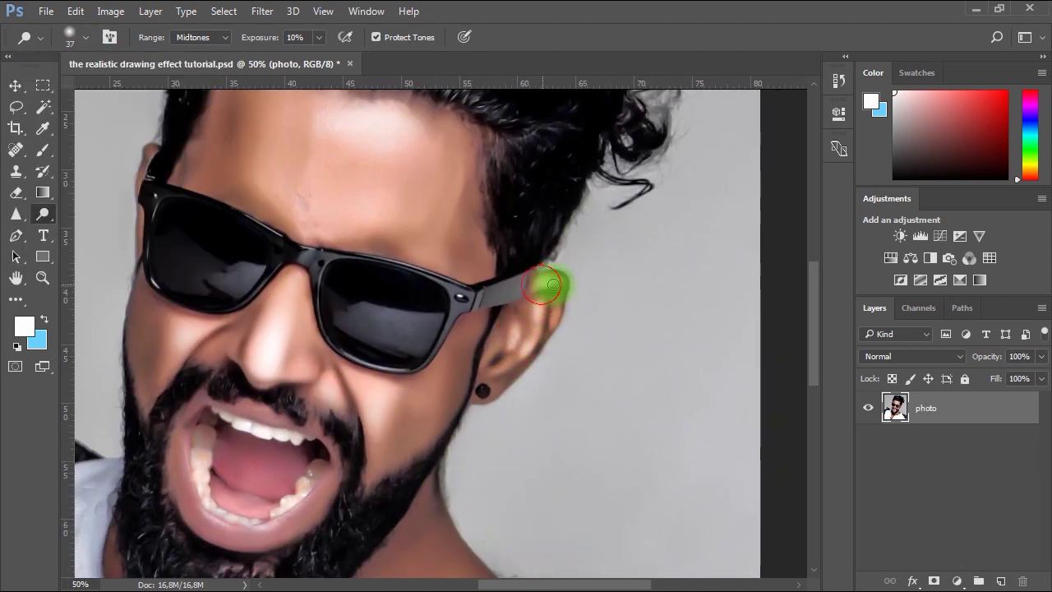
left_click_drag(494, 375, 477, 382)
- Dodge the highlights around the sunglasses' bridge and nose, and along the lower lip
key("space")
mouse_move(327, 263)
left_mouse_down()
mouse_move(424, 334)
mouse_move(498, 233)
left_mouse_up()
key("space")
mouse_move(540, 341)
left_mouse_down()
mouse_move(581, 347)
mouse_move(614, 318)
left_mouse_up()
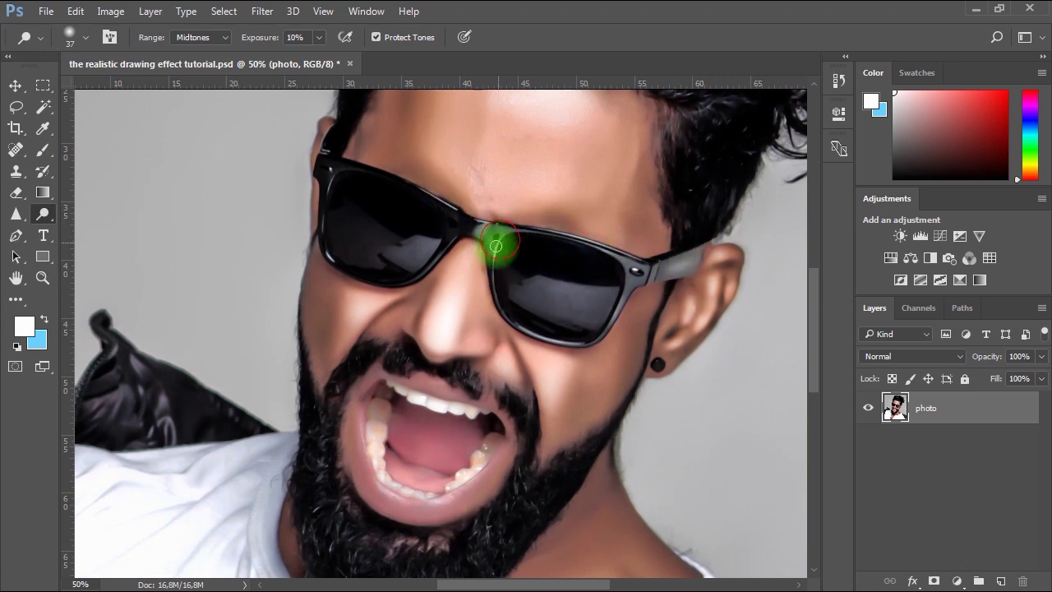
left_click_drag(495, 204, 496, 280)
left_click_drag(461, 337, 447, 268)
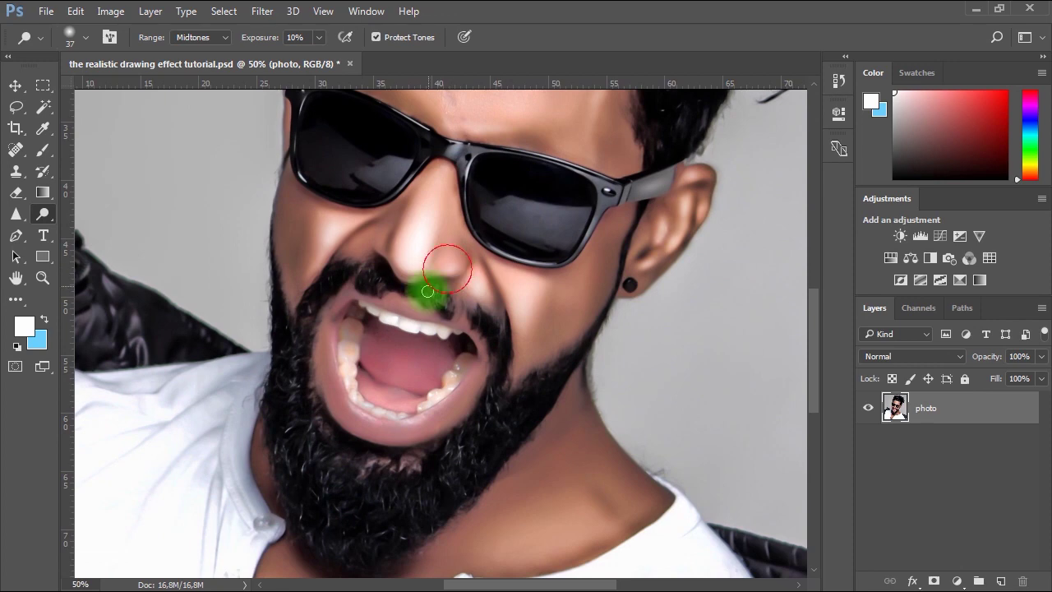
left_click_drag(411, 326, 404, 246)
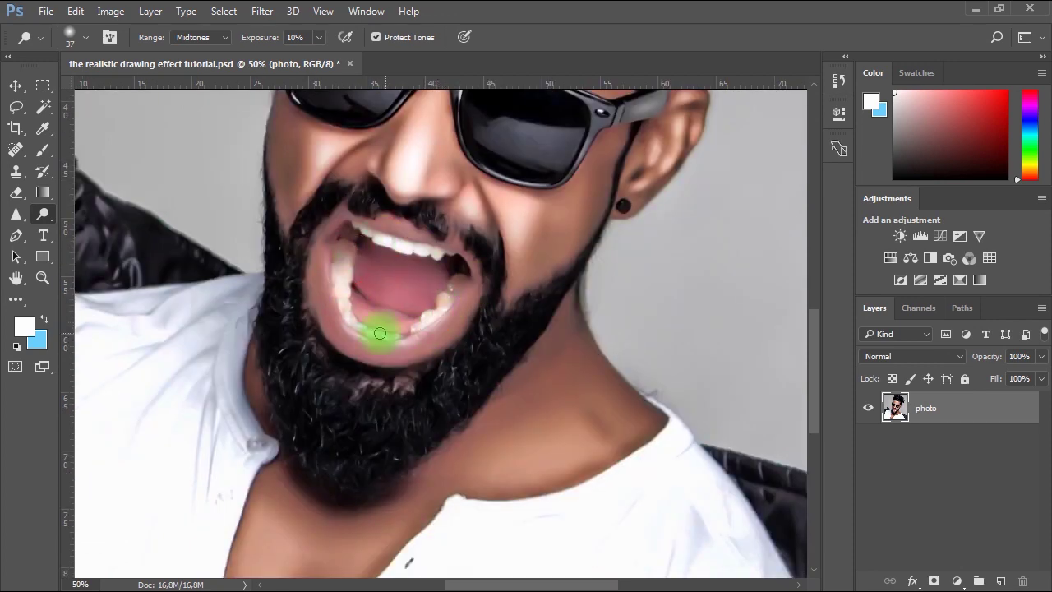
left_click_drag(379, 346, 403, 344)
left_click_drag(455, 346, 470, 251)
- Dodge the neck, chest and face highlights with a 91 px brush
left_click(86, 38)
left_click_drag(113, 94, 129, 97)
left_click_drag(353, 428, 364, 358)
mouse_move(285, 425)
left_mouse_down()
mouse_move(277, 453)
mouse_move(287, 402)
left_mouse_up()
left_click(555, 321, "ctrl+alt")
left_click_drag(468, 282, 461, 444)
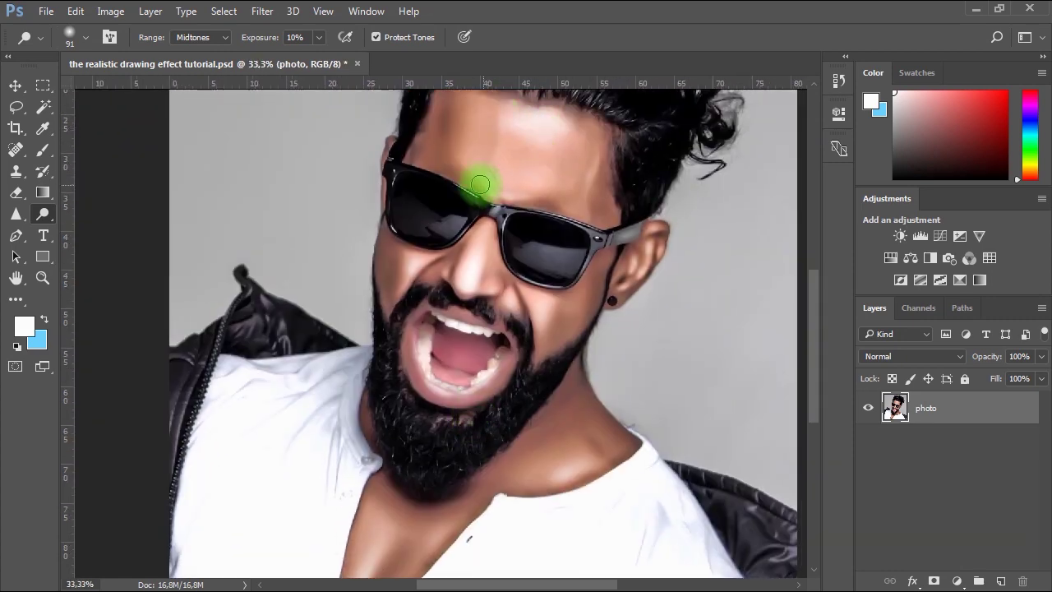
left_click_drag(448, 259, 450, 234)
left_click_drag(539, 407, 511, 367)
left_click(440, 292, "ctrl+alt")
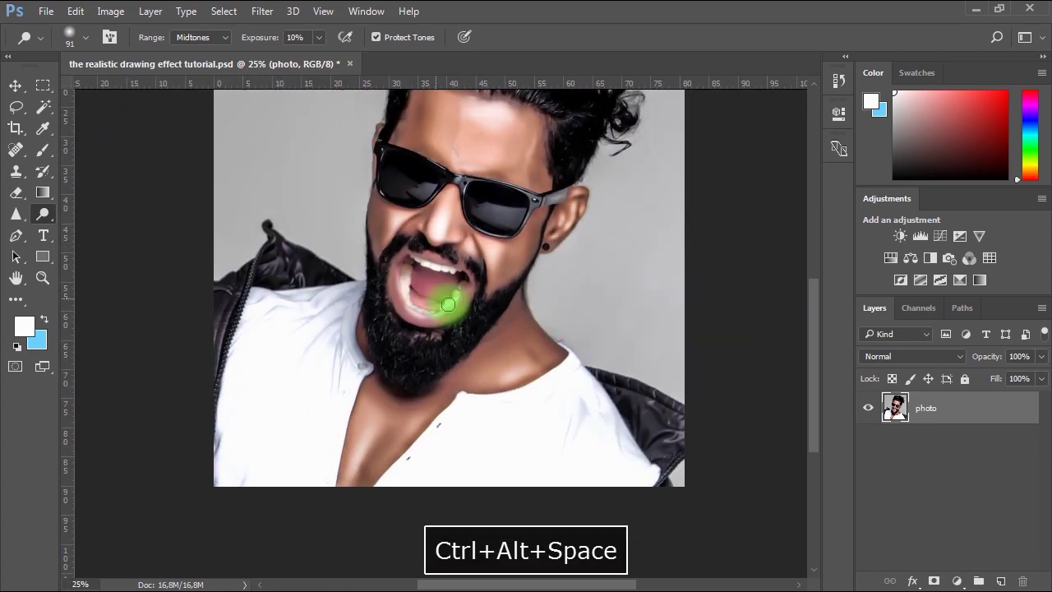
left_click_drag(446, 305, 347, 249)
- Dodge the highlights on the leather jacket and in the hair
left_click(527, 329, "ctrl")
mouse_move(592, 392)
left_mouse_down()
mouse_move(597, 375)
mouse_move(518, 329)
left_mouse_up()
left_click_drag(599, 379, 602, 388)
left_click_drag(349, 264, 554, 333)
left_click_drag(275, 197, 237, 230)
left_click_drag(204, 288, 206, 312)
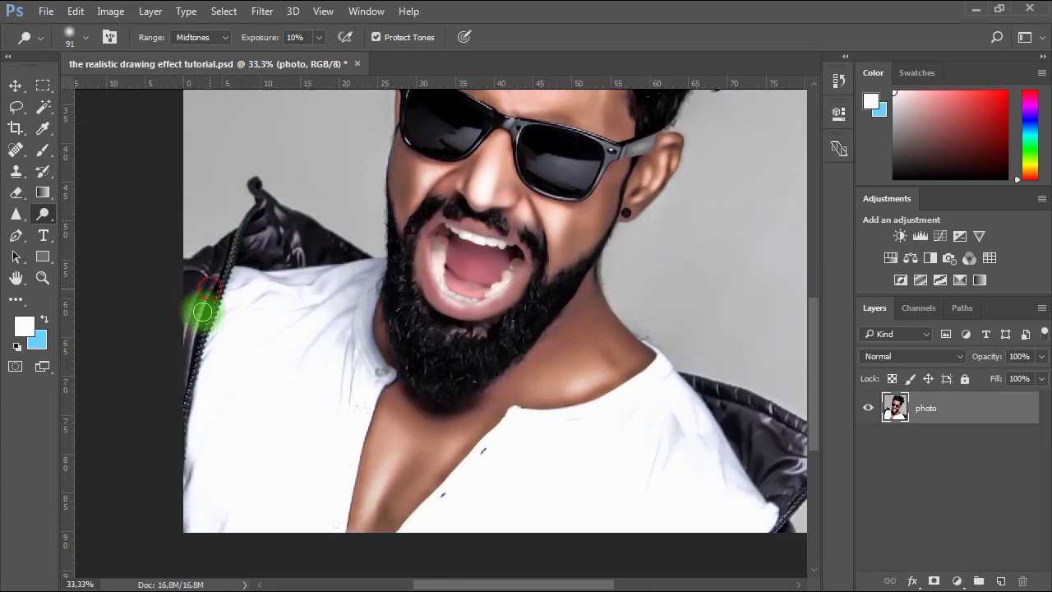
left_click(423, 280, "ctrl+alt")
left_click_drag(460, 222, 428, 346)
left_click_drag(570, 218, 560, 251)
left_click_drag(464, 129, 467, 132)
left_click_drag(543, 350, 526, 304)
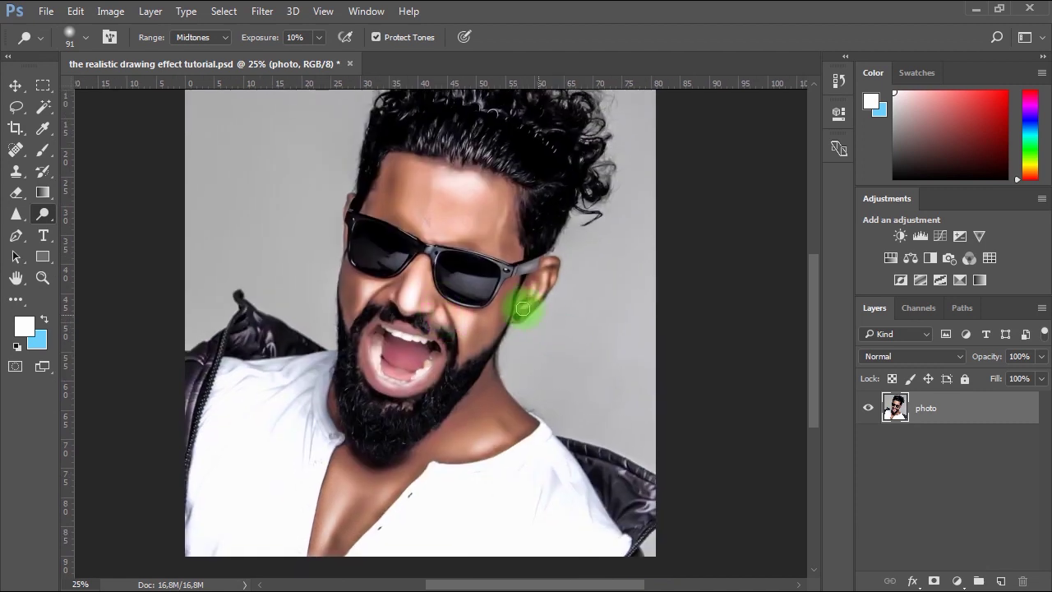
left_click(16, 86)
left_click(696, 348)
key("space")
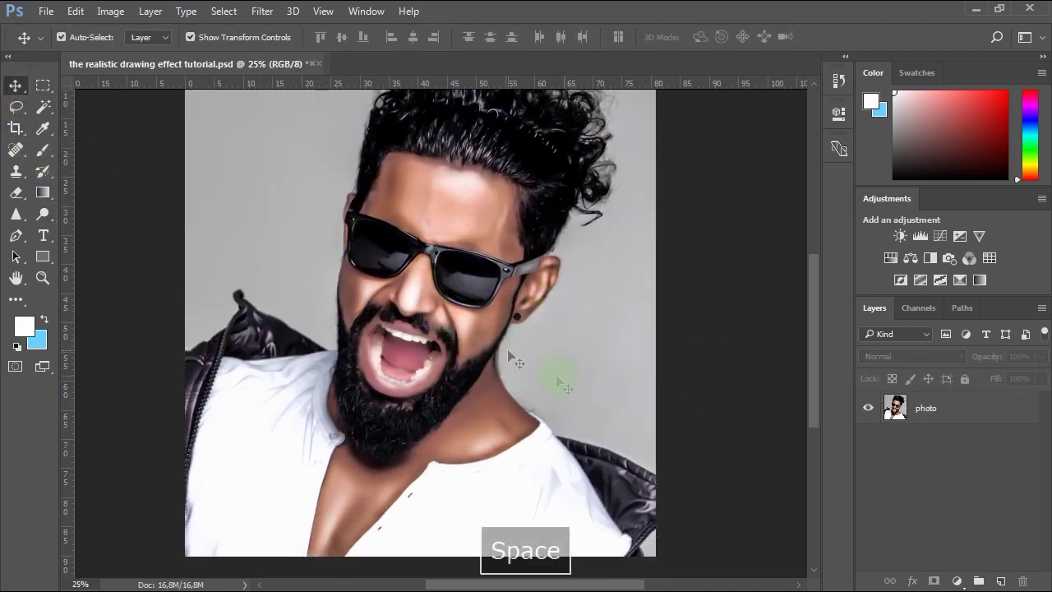
left_click(633, 15)
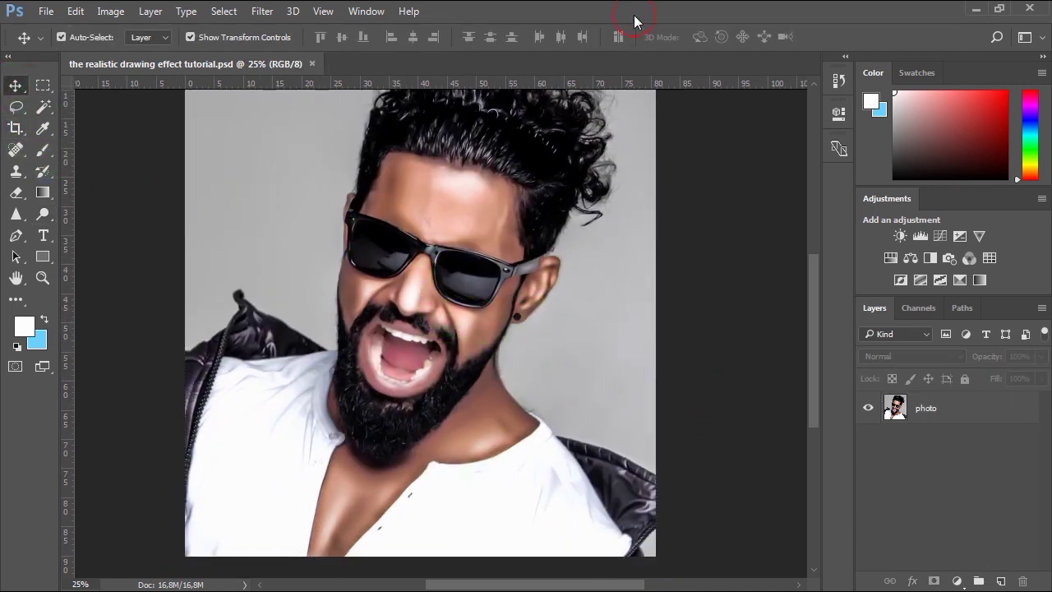
- Set up the Dodge tool for the photo layer with a 432 px brush, Midtones range and 86% exposure
left_click(930, 417)
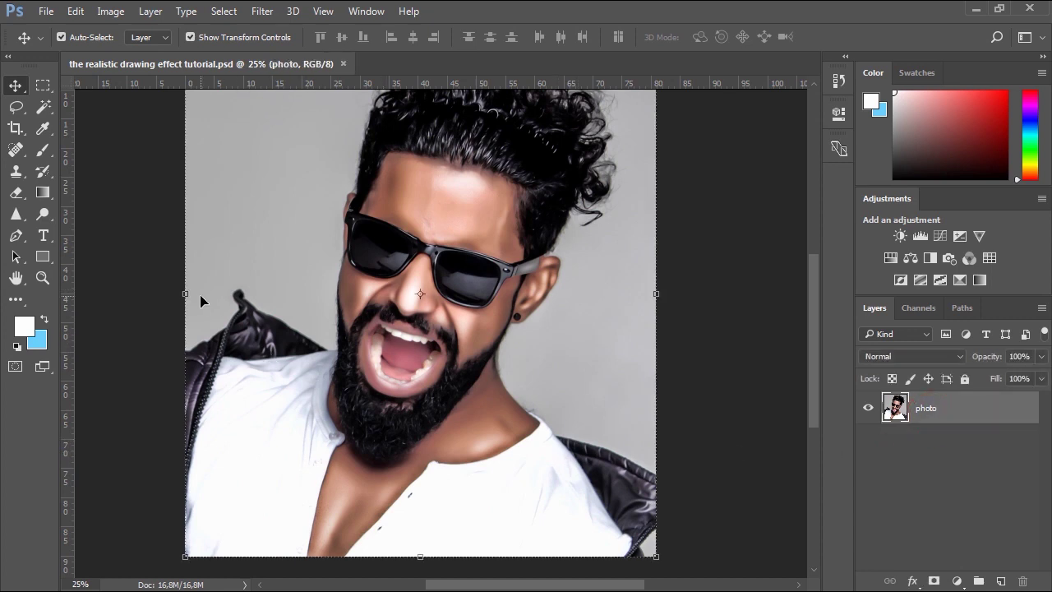
left_click(43, 219)
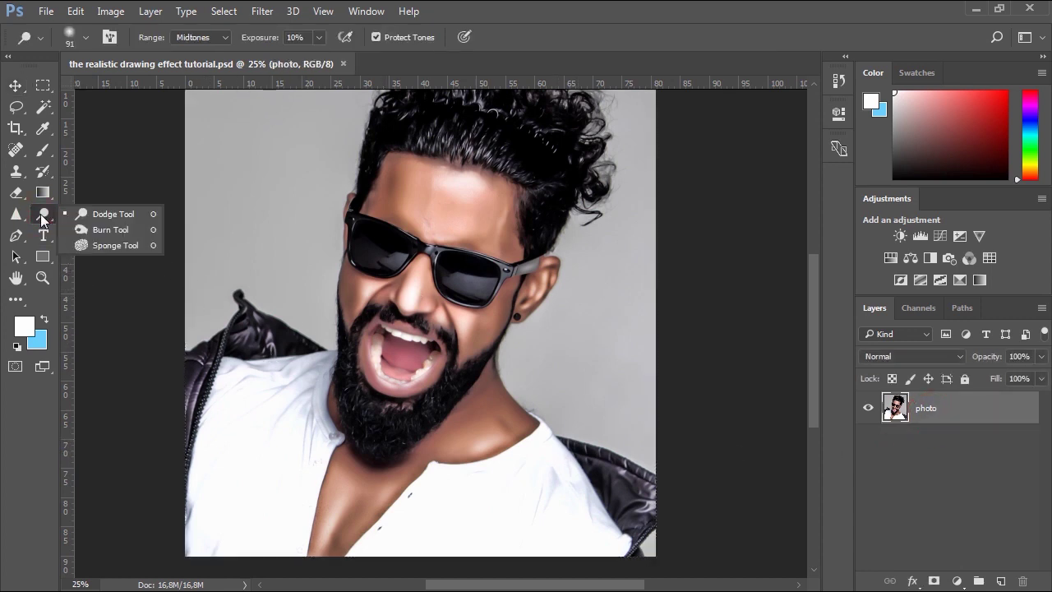
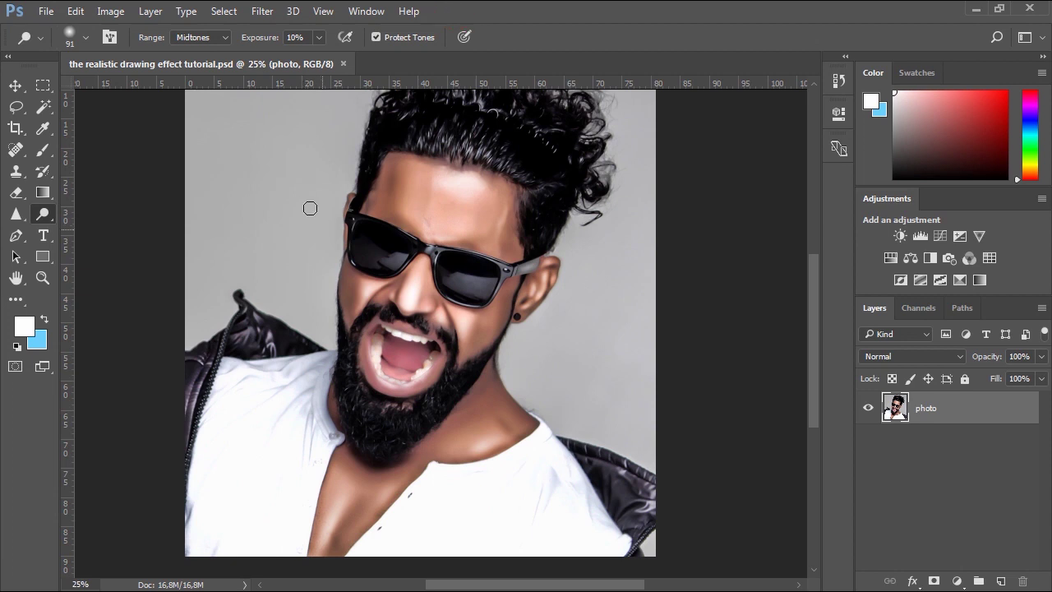
left_click(85, 38)
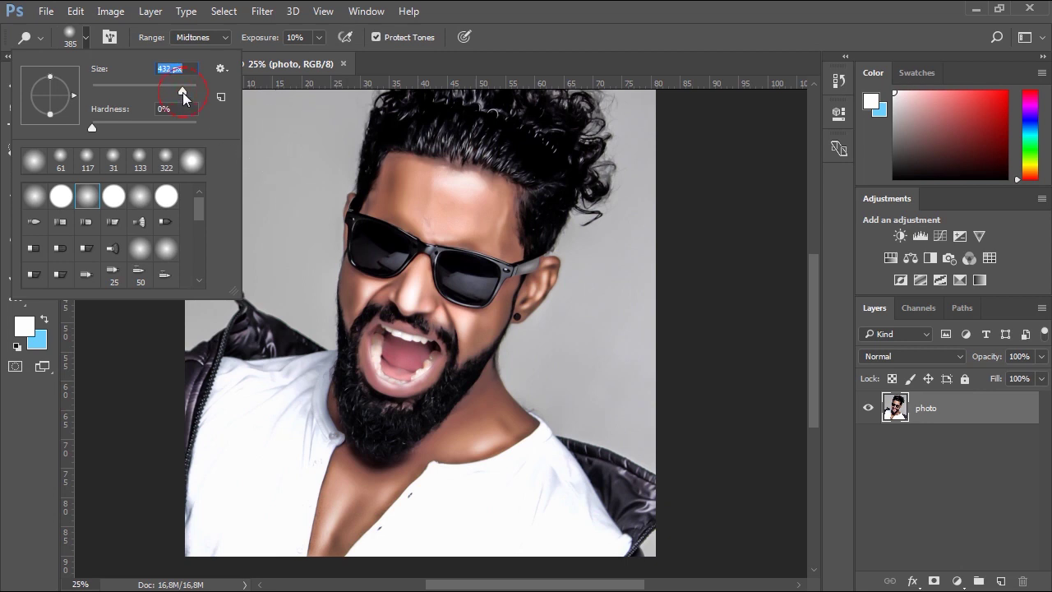
left_click(319, 39)
left_click_drag(327, 59, 370, 59)
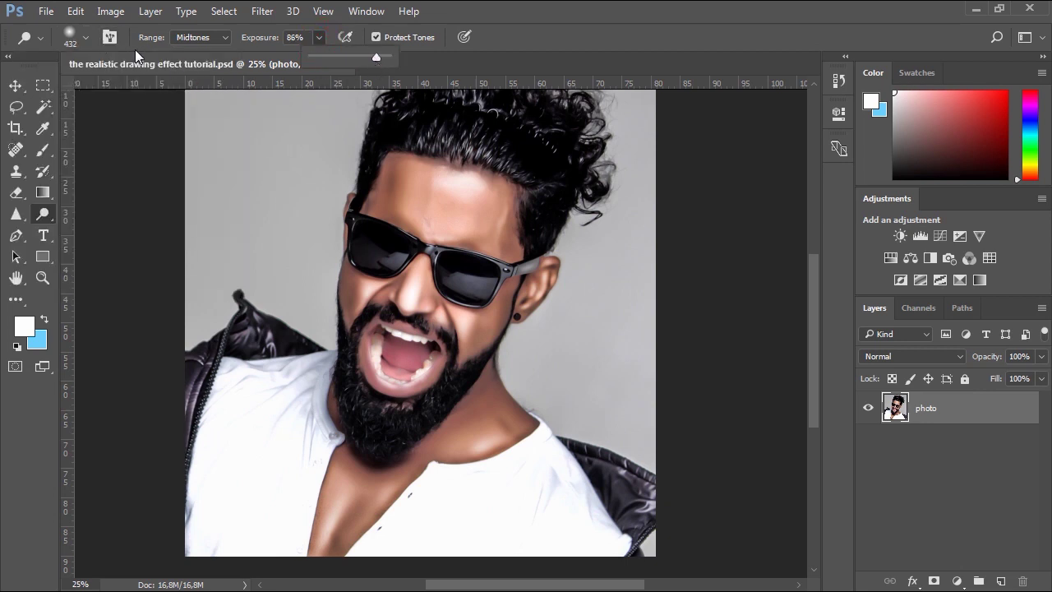
left_click(192, 39)
left_click(191, 59)
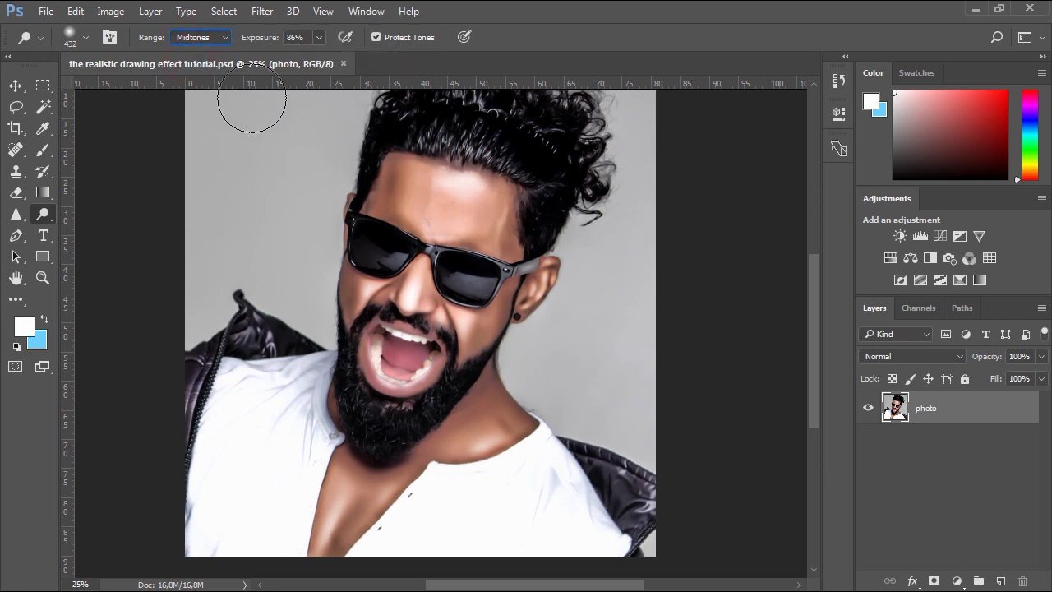
- Dodge the grey background beside the face and above the jacket collar on the side away from the ear
key("space")
left_click_drag(268, 175, 261, 244)
mouse_move(217, 132)
left_mouse_down()
mouse_move(275, 153)
mouse_move(187, 376)
left_mouse_up()
mouse_move(185, 340)
left_mouse_down()
mouse_move(280, 322)
mouse_move(255, 131)
mouse_move(196, 329)
mouse_move(231, 311)
mouse_move(197, 376)
left_mouse_up()
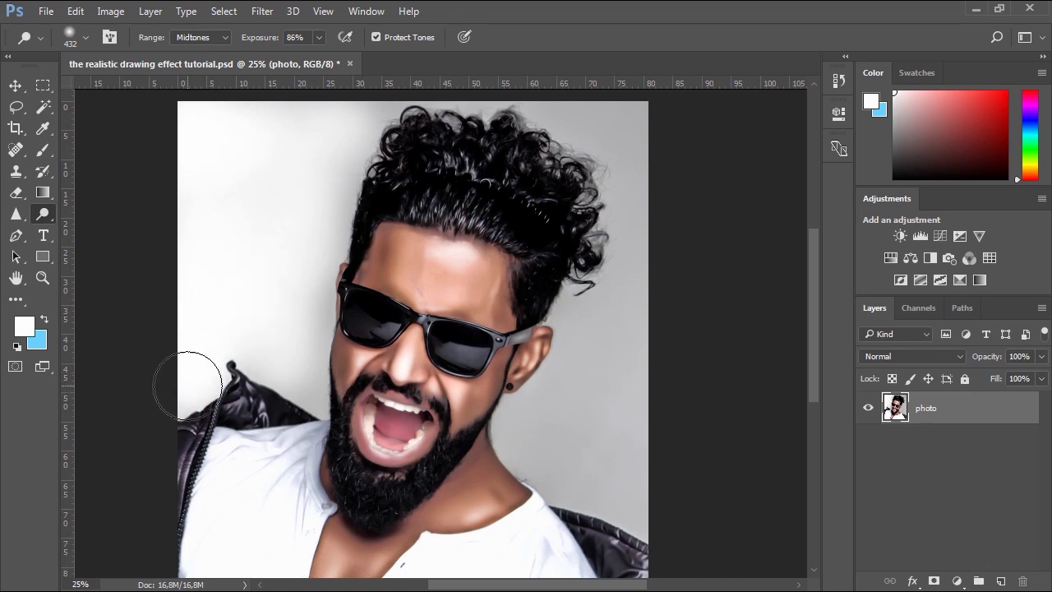
- Raise the Dodge exposure to 90% and whiten the background above and around the top of the hair
left_click(319, 37)
left_click_drag(321, 62, 325, 62)
mouse_move(337, 177)
left_mouse_down()
mouse_move(384, 112)
mouse_move(367, 216)
left_mouse_up()
key("space")
left_click_drag(329, 234, 467, 186)
left_click_drag(313, 200, 416, 205)
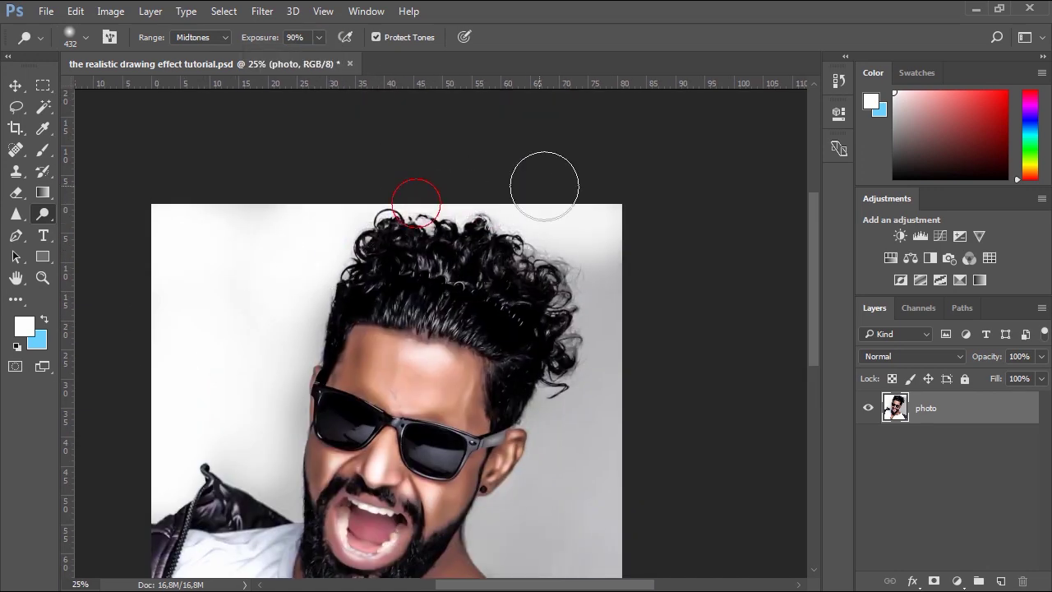
- Dodge the grey background beside the curls, ear and shoulder, and touch up the opposite side
key("space")
mouse_move(575, 265)
left_mouse_down()
mouse_move(563, 366)
mouse_move(529, 209)
left_mouse_up()
mouse_move(549, 247)
left_mouse_down()
mouse_move(576, 442)
mouse_move(594, 471)
left_mouse_up()
mouse_move(543, 287)
left_mouse_down()
mouse_move(474, 399)
mouse_move(495, 413)
left_mouse_up()
mouse_move(495, 462)
left_mouse_down()
mouse_move(578, 385)
mouse_move(506, 451)
left_mouse_up()
mouse_move(272, 235)
left_mouse_down()
mouse_move(272, 194)
mouse_move(375, 255)
left_mouse_up()
key("space")
left_click_drag(330, 130, 268, 271)
key("space")
left_click_drag(356, 394, 354, 303)
- Dodge the remaining grey background close to the hair and jacket with a 136 px brush
left_click(79, 37)
left_click_drag(92, 90, 59, 90)
left_click_drag(364, 335, 372, 231)
key("space")
left_click_drag(396, 120, 393, 210)
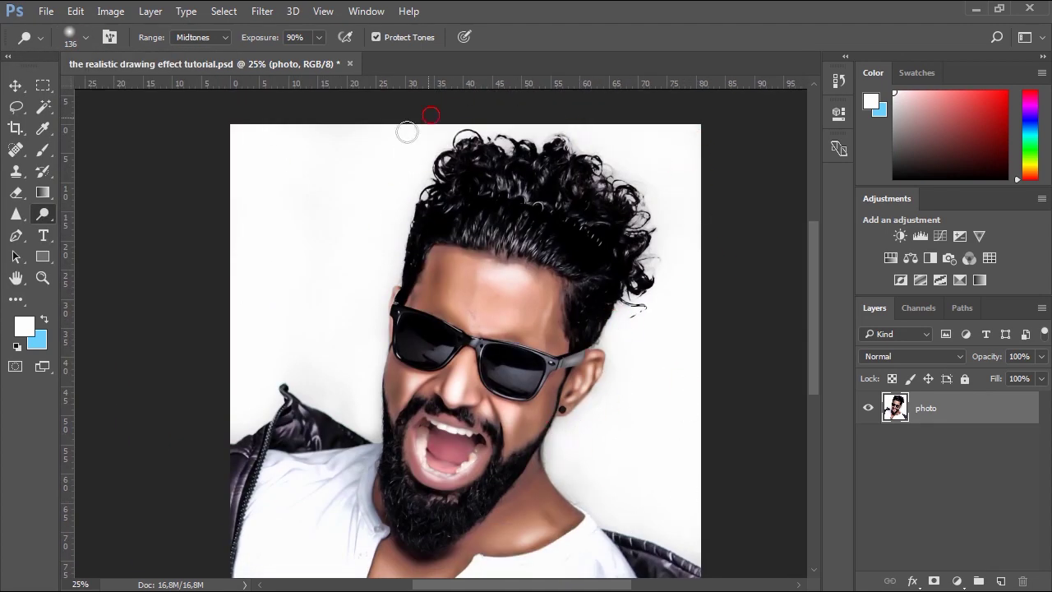
key("space")
mouse_move(393, 314)
left_mouse_down()
mouse_move(347, 265)
mouse_move(345, 223)
left_mouse_up()
mouse_move(268, 324)
left_mouse_down()
mouse_move(315, 302)
mouse_move(338, 161)
left_mouse_up()
key("space")
left_click_drag(289, 214, 329, 279)
left_click_drag(540, 111, 648, 179)
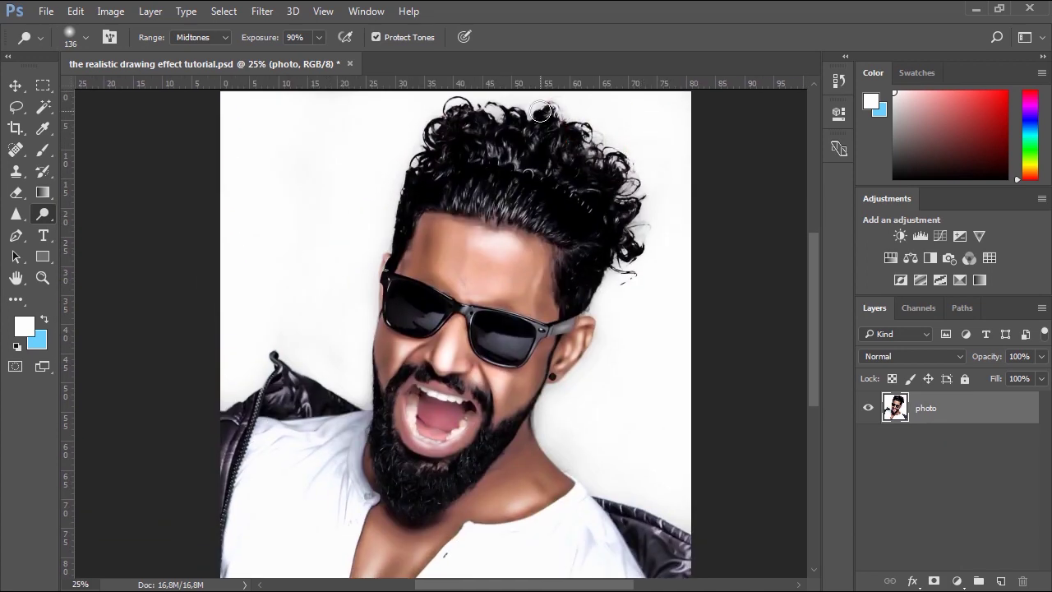
- Switch to the Move tool and save the document
key("space")
mouse_move(542, 404)
left_mouse_down()
mouse_move(518, 317)
mouse_move(509, 359)
left_mouse_up()
key("space")
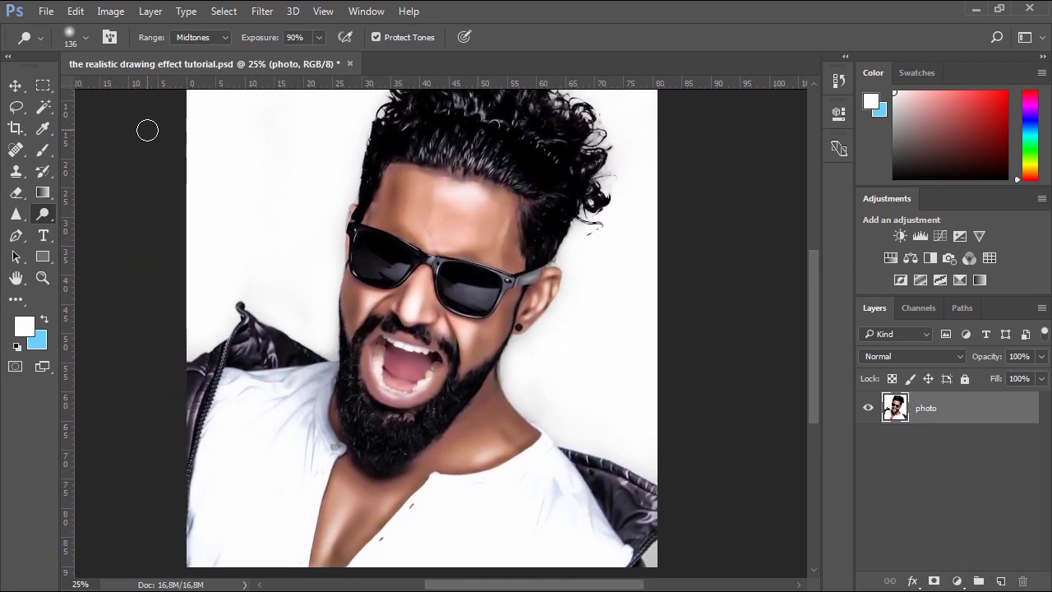
key("space")
key("v")
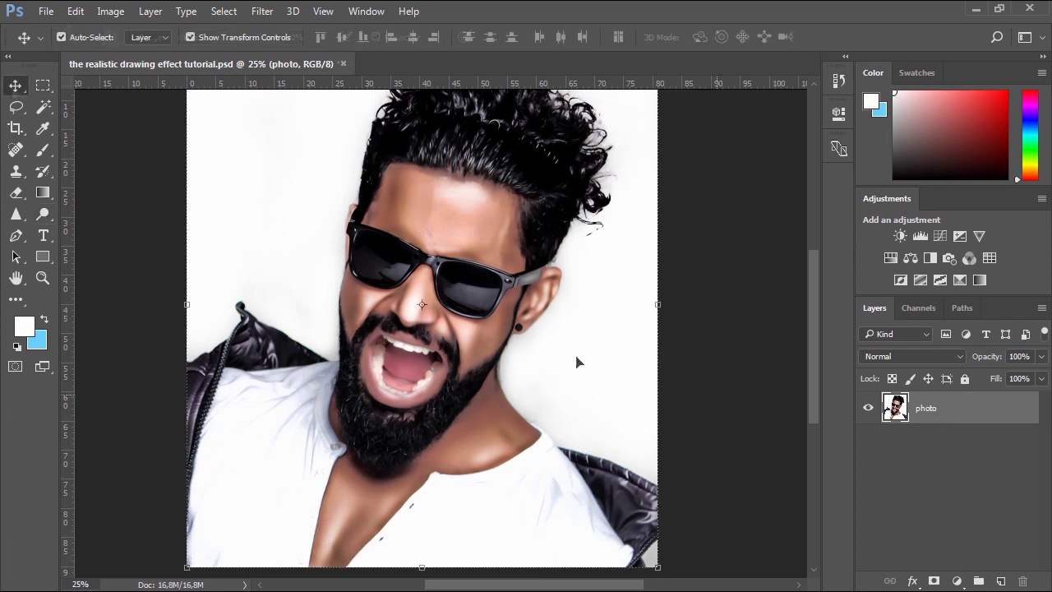
key("ctrl+s")
key("space")
mouse_move(444, 294)
left_mouse_down()
mouse_move(438, 315)
mouse_move(434, 277)
left_mouse_up()
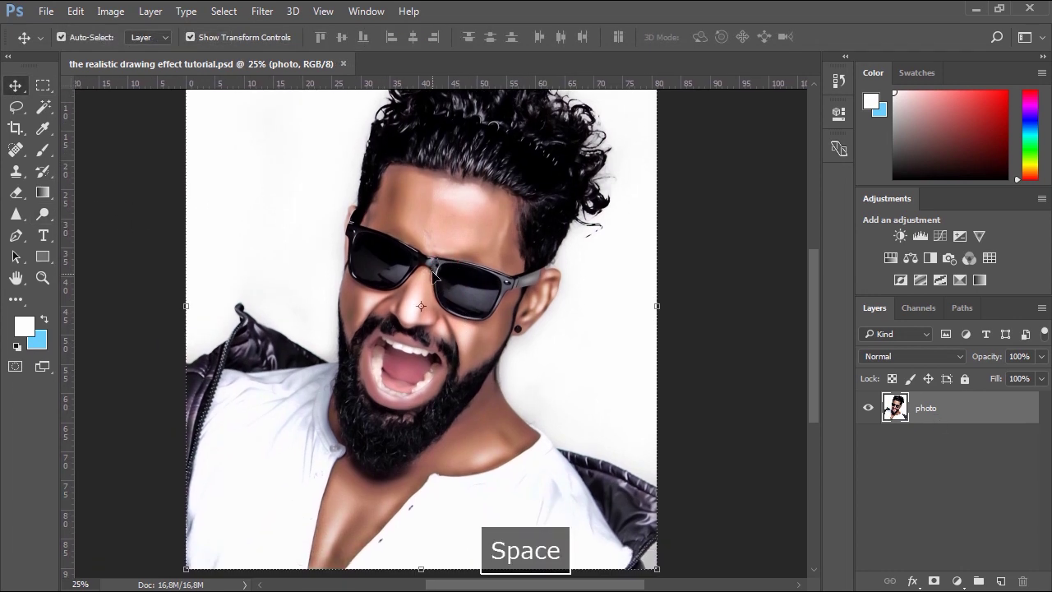
- Remove the colour tint from the jacket and white shirt using a 228 px Sponge in Desaturate mode at 100% flow
left_click(45, 217)
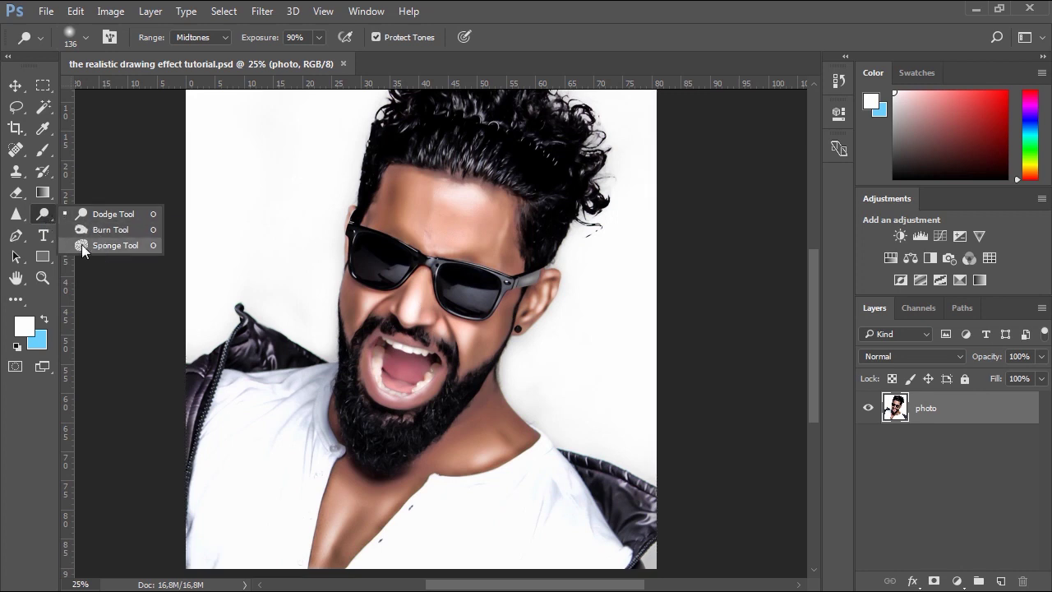
left_click(126, 245)
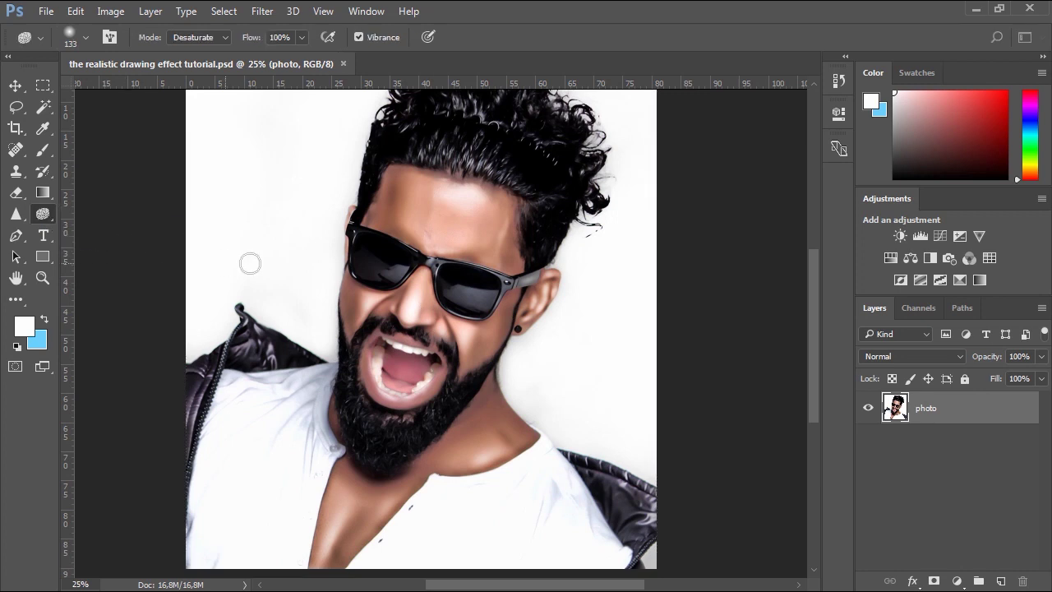
left_click(85, 37)
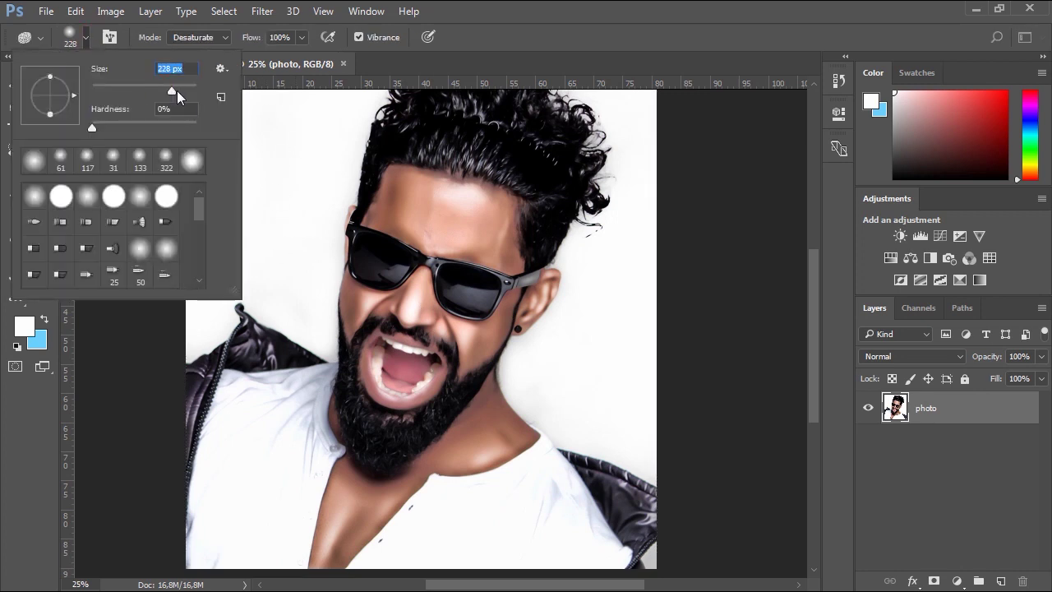
left_click(219, 38)
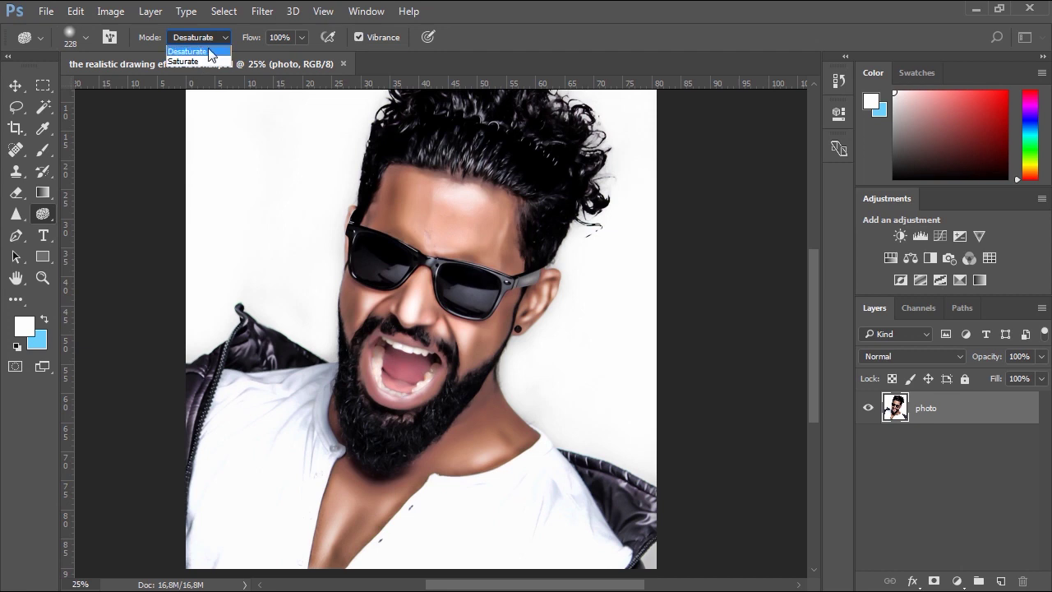
left_click(210, 52)
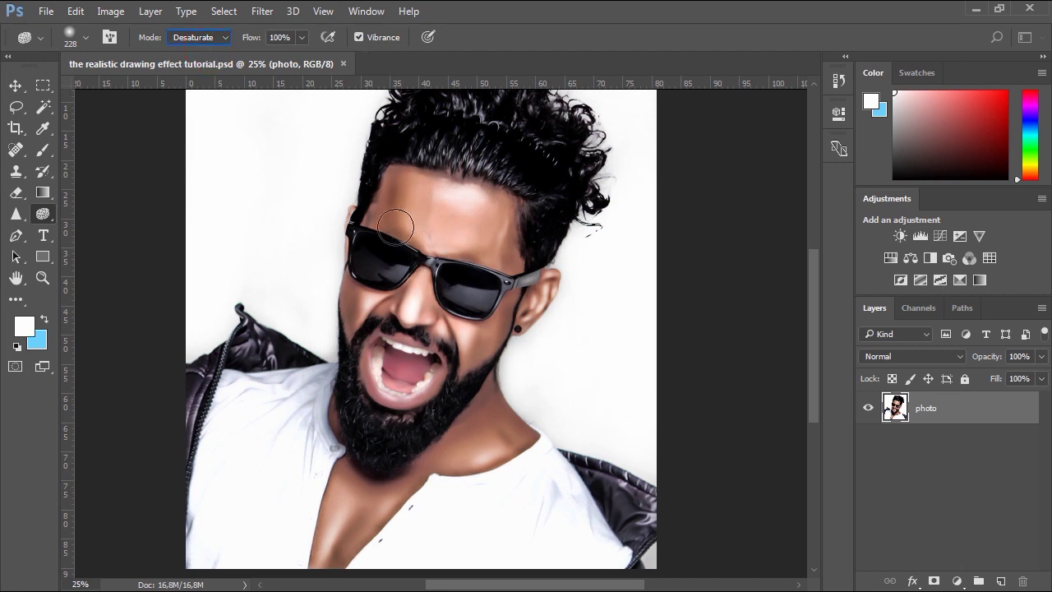
mouse_move(266, 371)
left_mouse_down()
mouse_move(251, 320)
mouse_move(247, 353)
mouse_move(296, 353)
mouse_move(203, 398)
mouse_move(210, 345)
mouse_move(294, 388)
mouse_move(317, 365)
mouse_move(279, 440)
mouse_move(315, 449)
mouse_move(232, 354)
mouse_move(197, 382)
mouse_move(236, 546)
mouse_move(546, 472)
mouse_move(643, 560)
mouse_move(610, 507)
mouse_move(592, 388)
left_mouse_up()
- Desaturate the beard and the hair with a 161 px Sponge brush
left_click(85, 37)
left_click(161, 88)
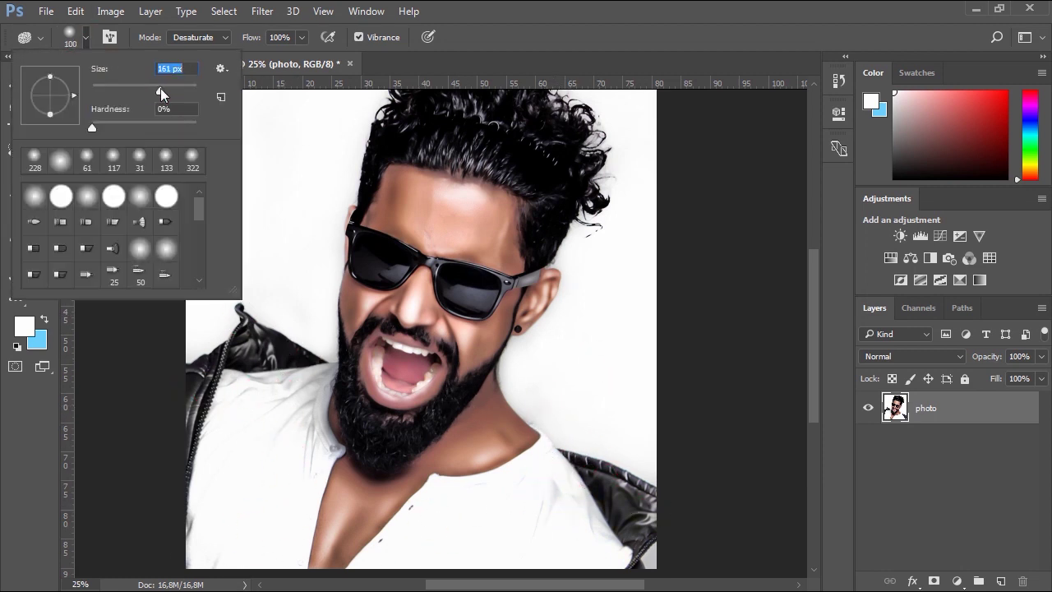
left_click_drag(371, 424, 371, 458)
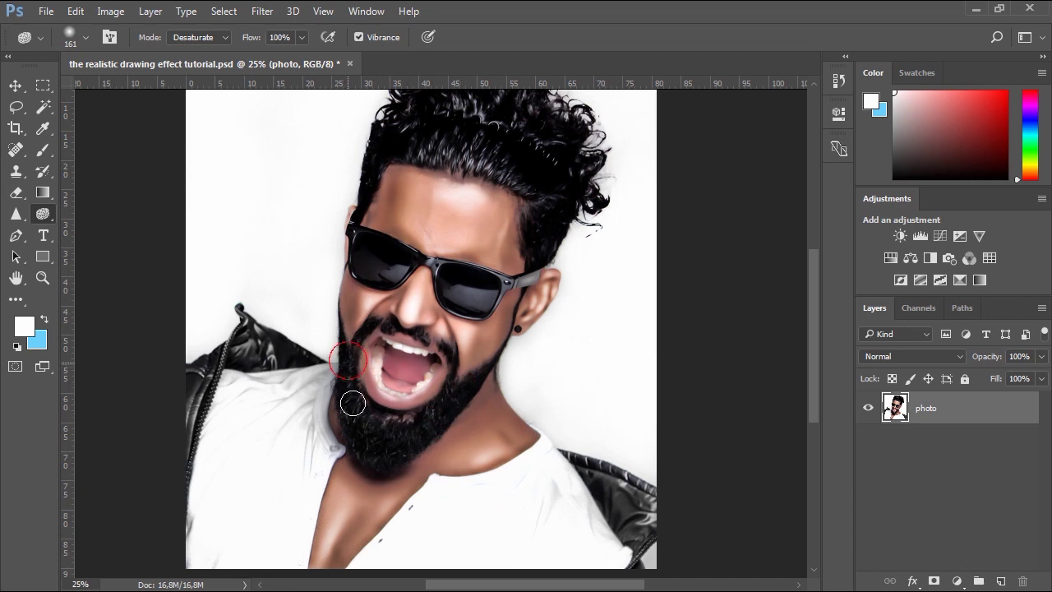
left_click_drag(505, 148, 483, 219)
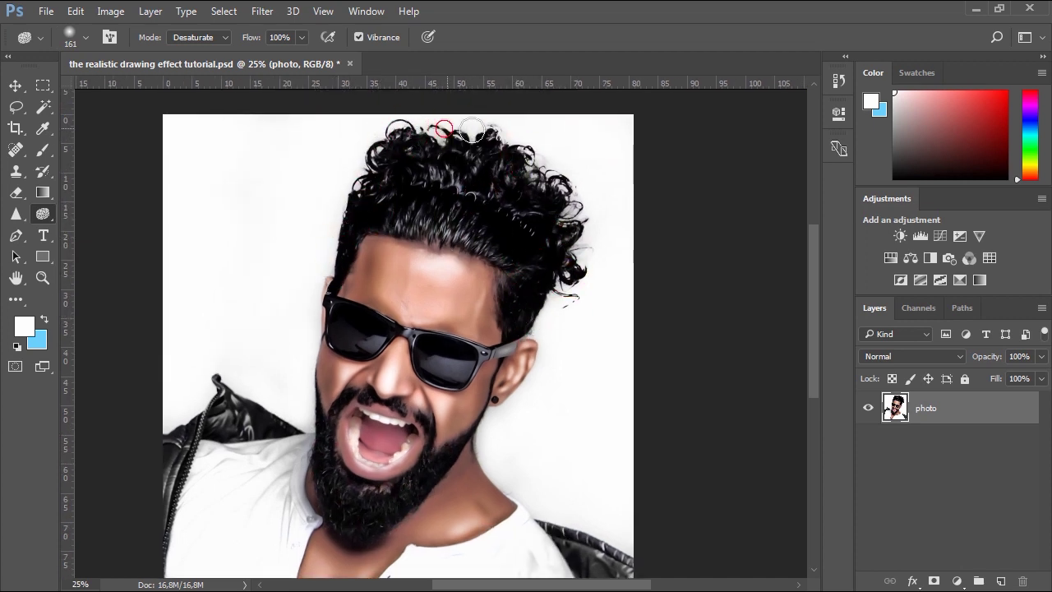
left_click_drag(456, 255, 425, 211)
left_click_drag(534, 235, 329, 129)
- Desaturate the remaining tint on the lower jacket and the shirt front
left_click_drag(481, 407, 455, 353)
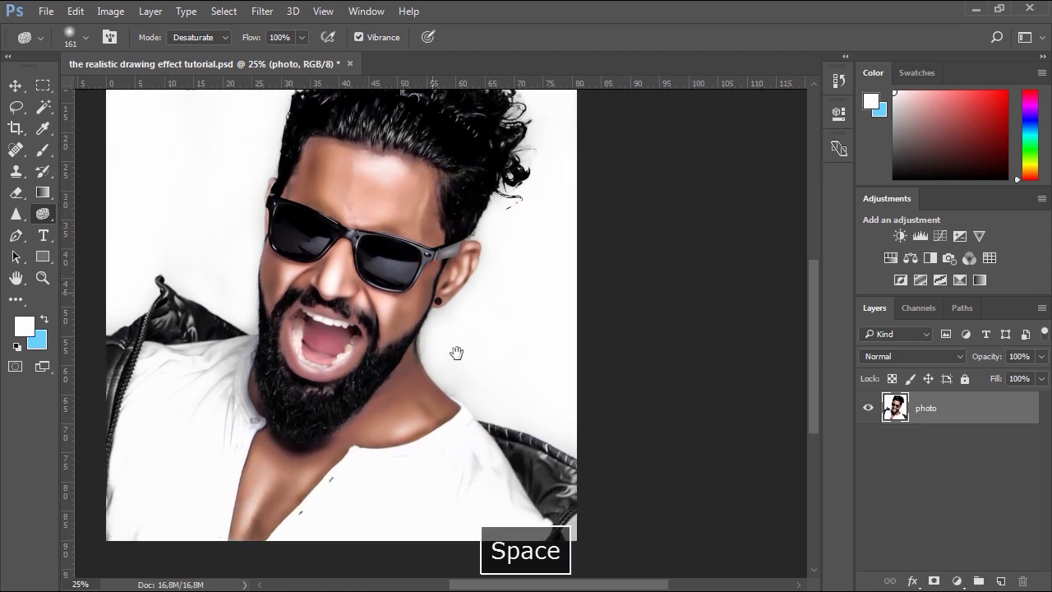
mouse_move(510, 467)
left_mouse_down()
mouse_move(534, 513)
mouse_move(499, 515)
left_mouse_up()
left_click_drag(341, 533, 281, 533)
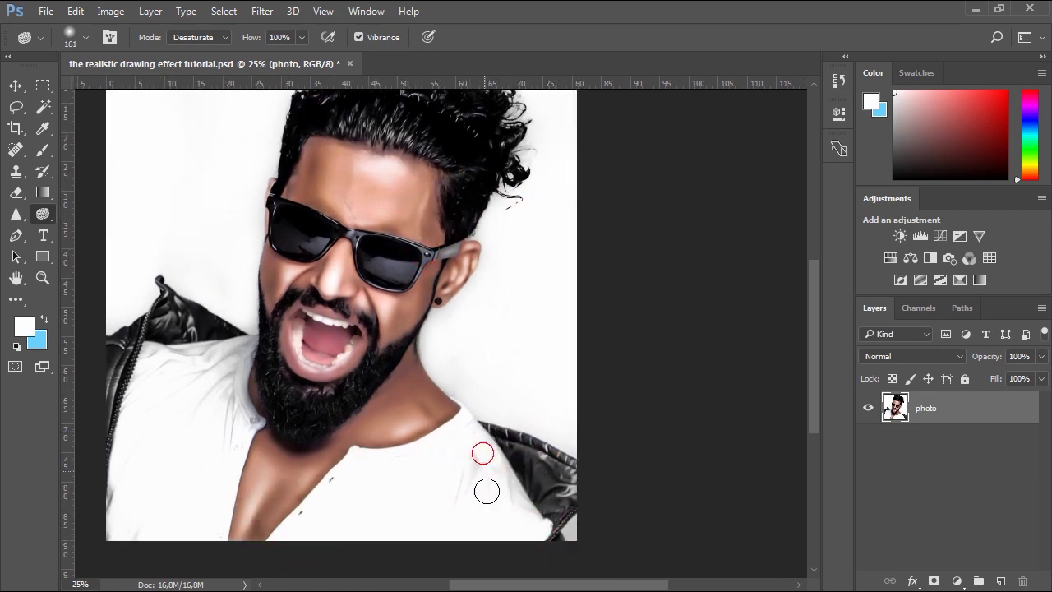
key("space")
left_click_drag(346, 444, 438, 443)
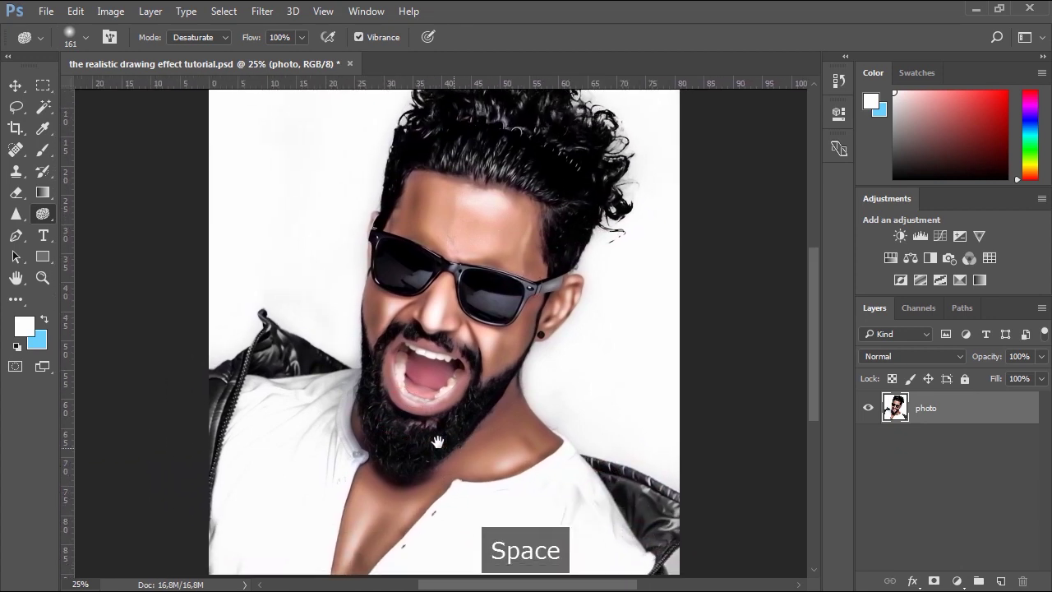
- Burn the shirt folds near the beard with an enlarged Burn brush set to Midtones and 11% exposure
right_click(45, 215)
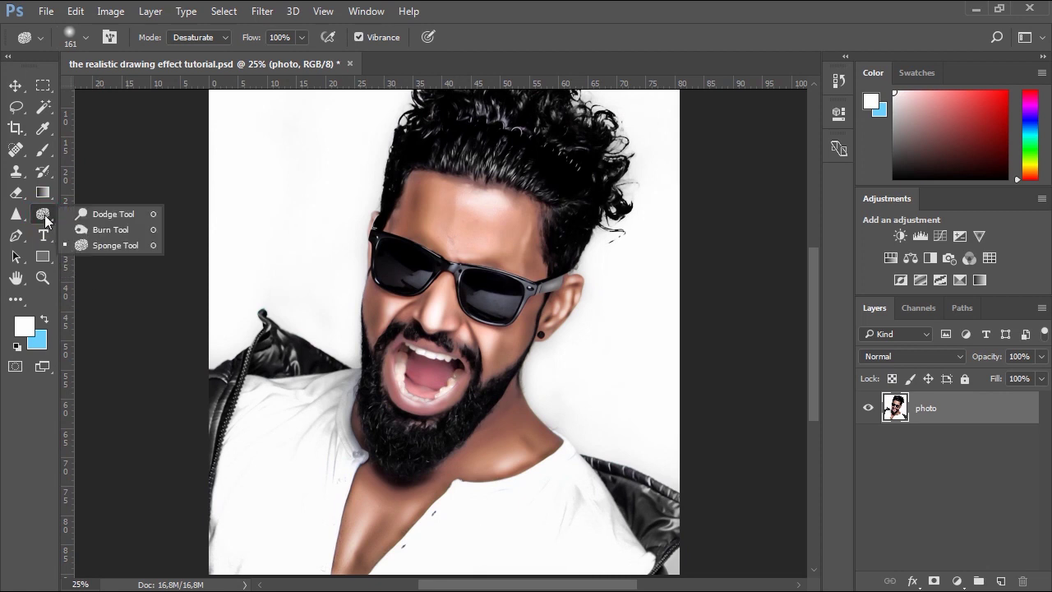
left_click(105, 229)
left_click(85, 37)
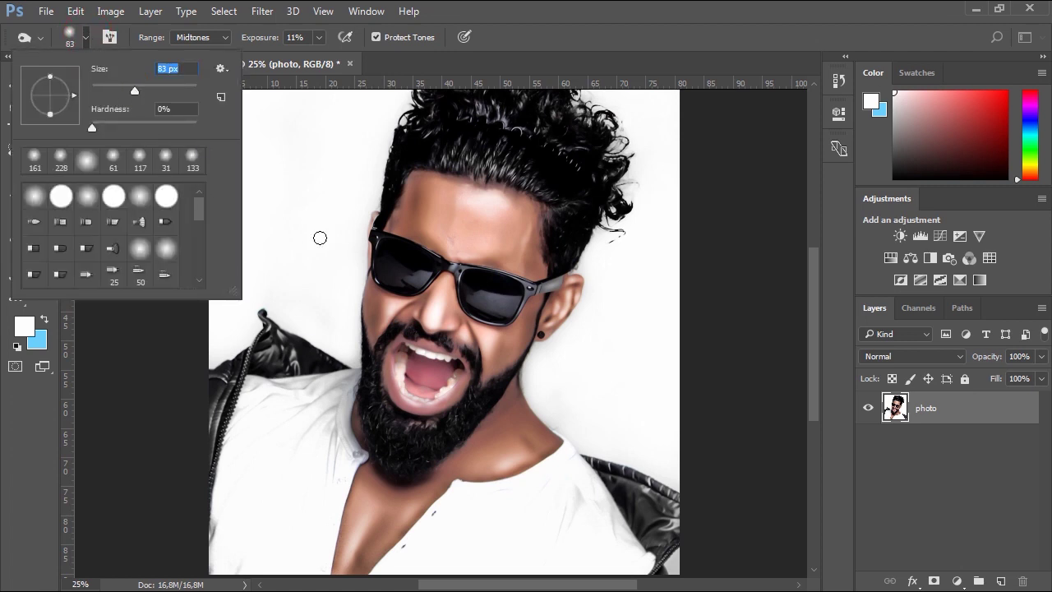
left_click_drag(138, 92, 159, 94)
left_click_drag(161, 89, 169, 90)
left_click(310, 395)
left_click_drag(321, 412, 332, 466)
- Burn the fine folds along the shirt collar beside the beard with a 50 px brush
left_click(85, 38)
left_click_drag(168, 91, 127, 91)
left_click(326, 409)
left_click_drag(333, 427, 345, 407)
left_click_drag(334, 436, 348, 405)
left_click(356, 456)
left_click_drag(341, 479, 377, 510)
- Burn the creases on both shoulders of the white shirt
left_click_drag(329, 386, 283, 429)
mouse_move(297, 387)
left_mouse_down()
mouse_move(271, 393)
mouse_move(212, 559)
mouse_move(224, 395)
mouse_move(267, 356)
left_mouse_up()
mouse_move(333, 383)
left_mouse_down()
mouse_move(286, 390)
mouse_move(273, 434)
left_mouse_up()
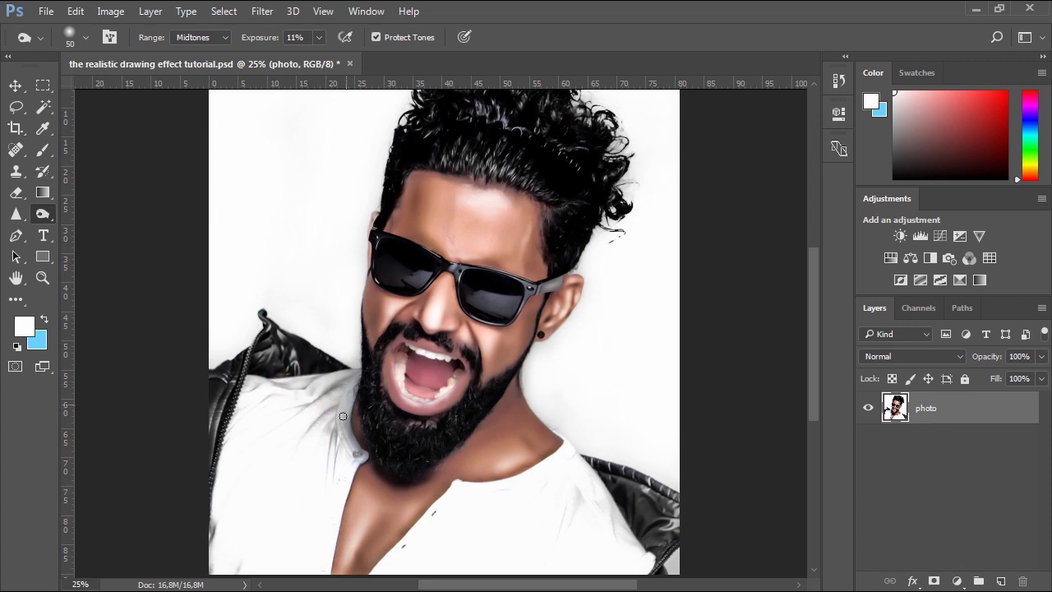
left_click_drag(570, 506, 582, 483)
mouse_move(561, 530)
left_mouse_down()
mouse_move(578, 454)
mouse_move(642, 555)
left_mouse_up()
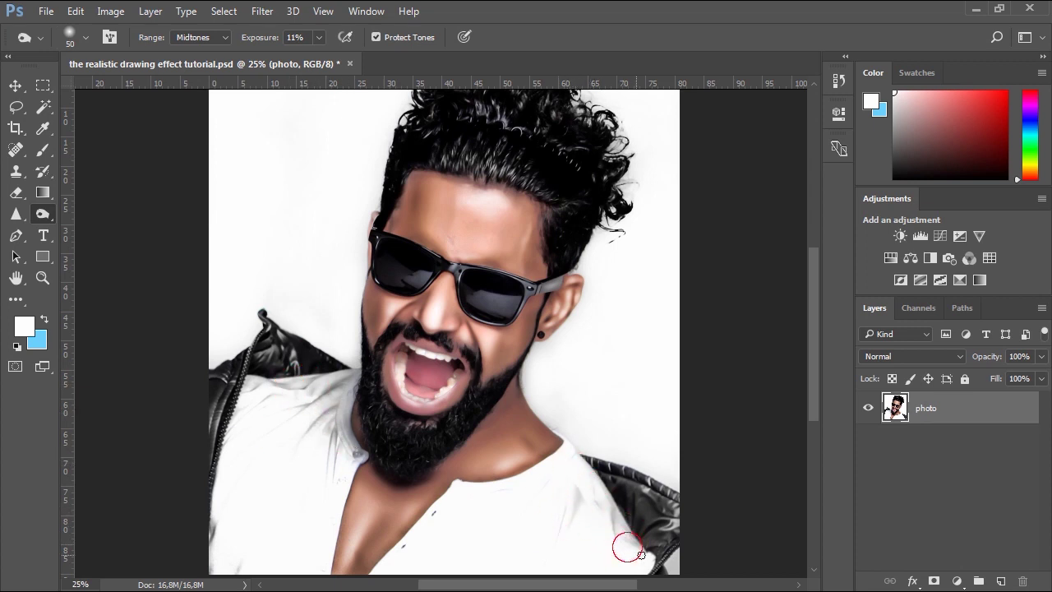
- Burn both sides of the leather jacket and the adjoining shirt edges with a 199 px brush, and save the document
left_click(86, 38)
left_click(151, 90)
mouse_move(583, 454)
left_mouse_down()
mouse_move(669, 534)
mouse_move(686, 522)
mouse_move(669, 532)
mouse_move(612, 474)
mouse_move(643, 552)
mouse_move(648, 512)
left_mouse_up()
mouse_move(265, 325)
left_mouse_down()
mouse_move(269, 339)
mouse_move(215, 423)
mouse_move(213, 487)
left_mouse_up()
mouse_move(323, 360)
left_mouse_down()
mouse_move(336, 404)
mouse_move(330, 447)
left_mouse_up()
left_click_drag(258, 406, 263, 401)
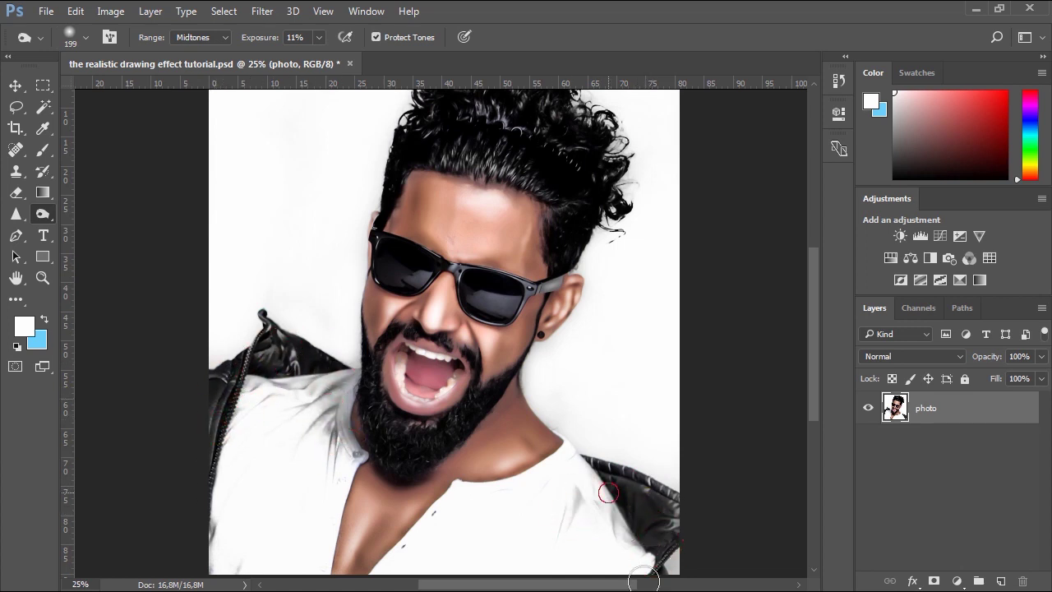
mouse_move(589, 474)
left_mouse_down()
mouse_move(650, 522)
mouse_move(643, 530)
left_mouse_up()
key("space")
left_click_drag(483, 265, 459, 281)
left_click(357, 272)
key("ctrl+s")
- Burn the shadows around the mouth and cheeks with a 70 px brush and undo the last stroke
left_click(86, 38)
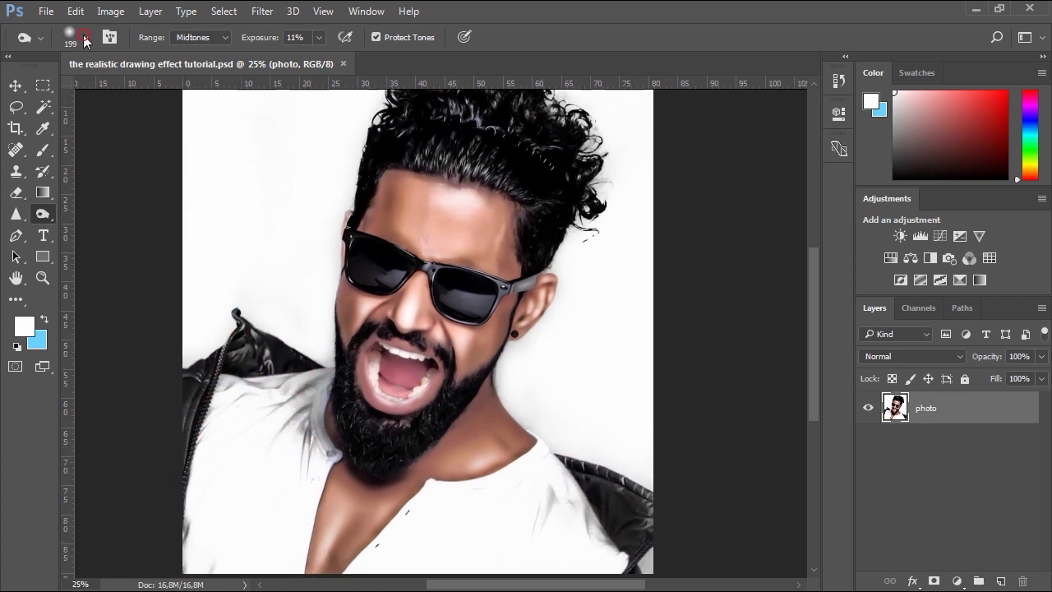
left_click(107, 89)
left_click(529, 36)
left_click(404, 394, "ctrl")
mouse_move(376, 376)
left_mouse_down()
mouse_move(421, 416)
mouse_move(348, 418)
mouse_move(354, 366)
left_mouse_up()
left_click_drag(505, 320, 496, 341)
left_click_drag(331, 304, 330, 318)
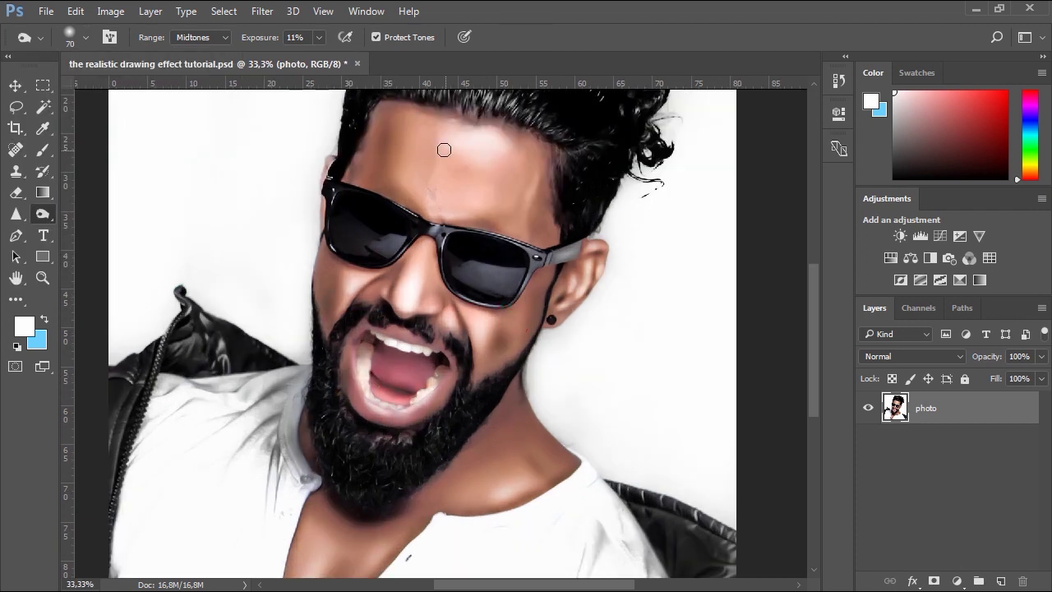
key("ctrl+alt+z")
- Switch to the Sponge tool and set its mode to Saturate
right_click(51, 215)
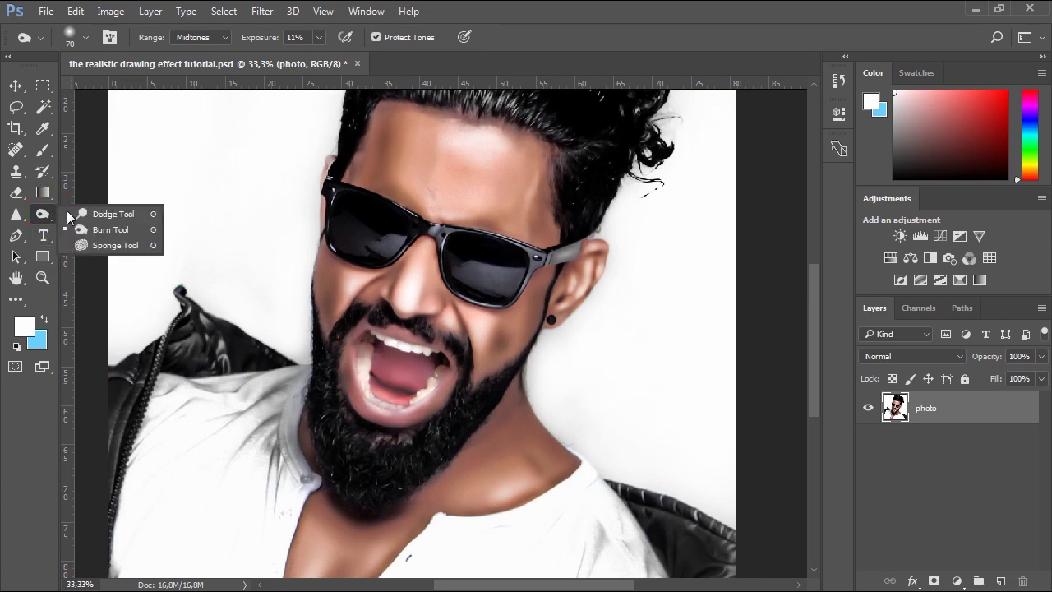
left_click(107, 245)
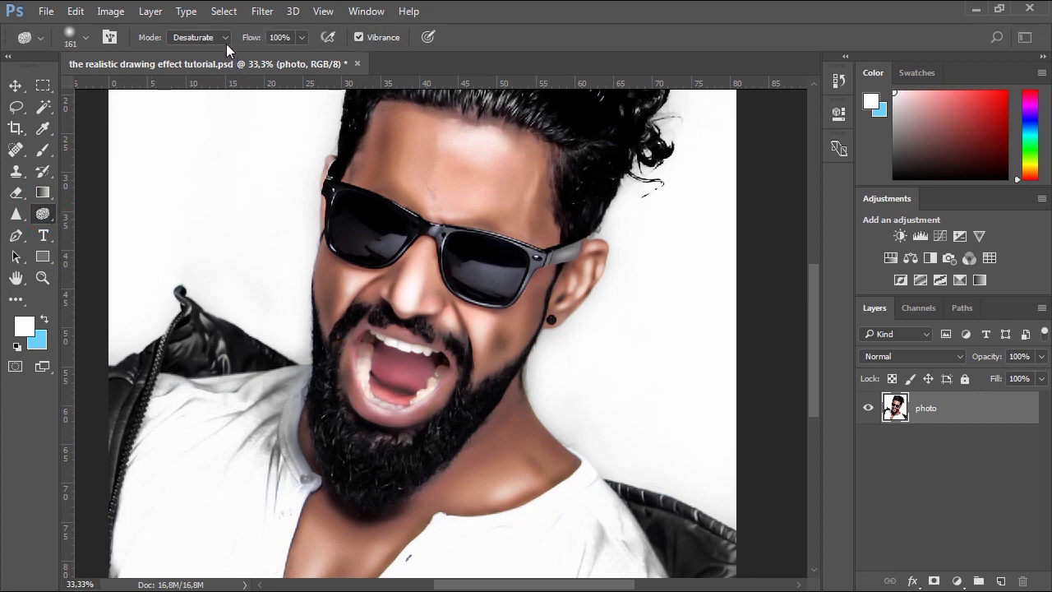
left_click(187, 60)
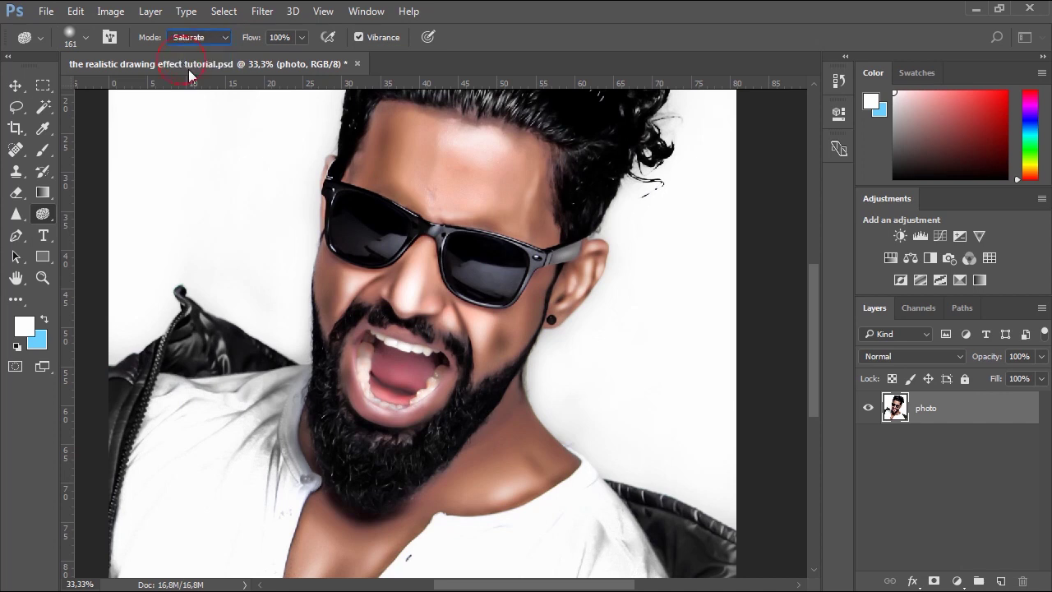
- Try saturating the tongue and lips at 100% flow and undo the stroke
mouse_move(391, 368)
left_mouse_down()
mouse_move(429, 372)
mouse_move(370, 398)
mouse_move(393, 428)
mouse_move(357, 403)
mouse_move(364, 430)
mouse_move(434, 411)
mouse_move(405, 356)
mouse_move(452, 379)
mouse_move(365, 330)
left_mouse_up()
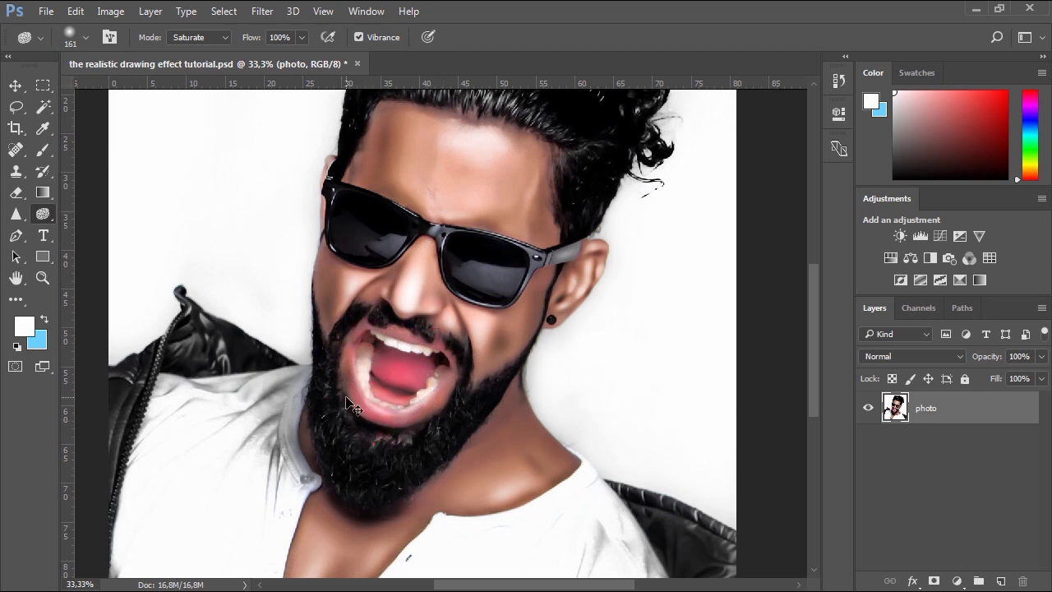
key("ctrl+alt+z")
- Saturate the tongue and lips with the Sponge flow reduced to 27%, and save the document
left_click(302, 37)
left_click_drag(305, 59, 249, 61)
left_click(366, 332)
mouse_move(349, 407)
left_mouse_down()
mouse_move(374, 427)
mouse_move(443, 407)
mouse_move(440, 422)
left_mouse_up()
left_click_drag(403, 376, 409, 378)
key("ctrl+alt+space")
left_click(442, 332, "ctrl+alt")
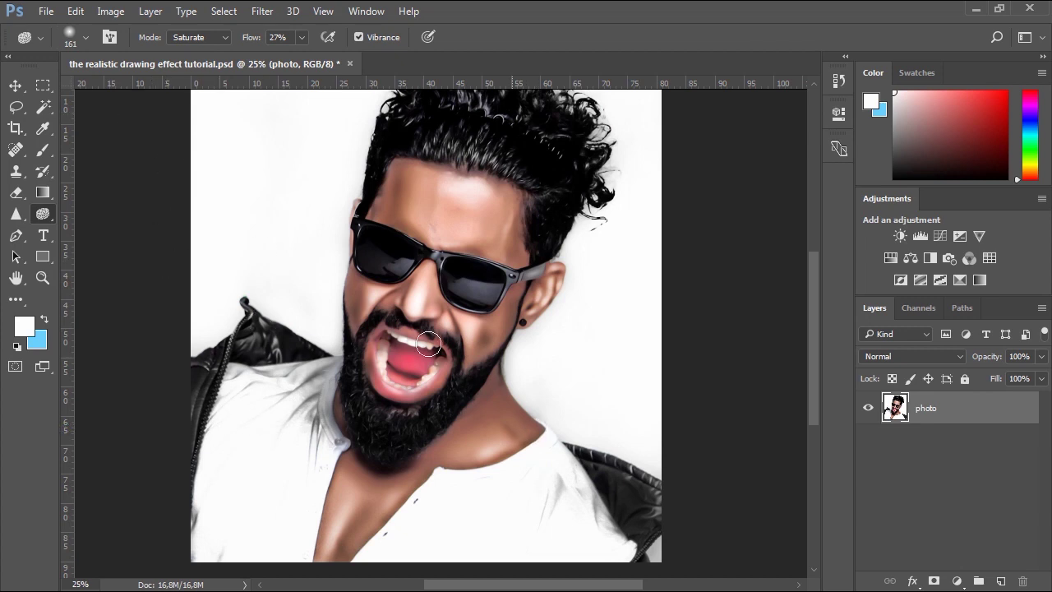
left_click(15, 85)
key("space")
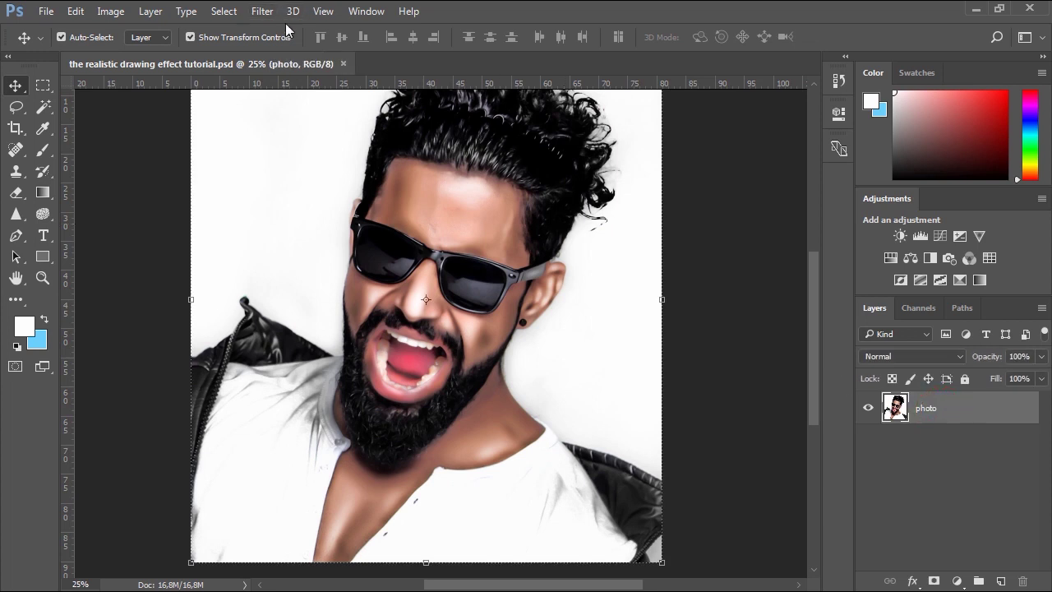
- Open the Camera Raw filter on the photo and set Clarity to +9, noise reduction Luminance to 41 and Luminance Detail to 48
left_click(262, 12)
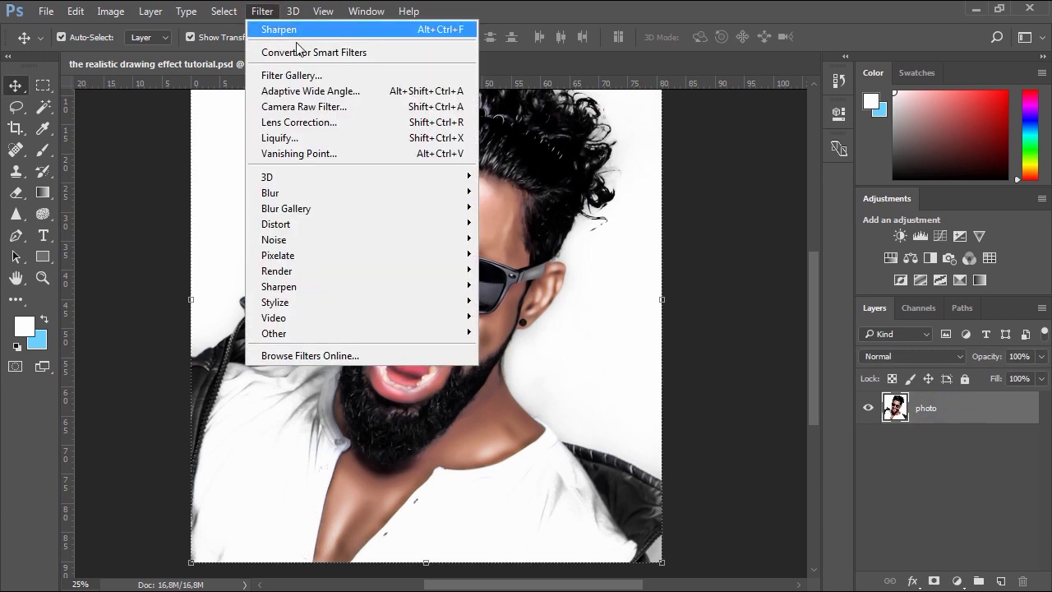
left_click(294, 108)
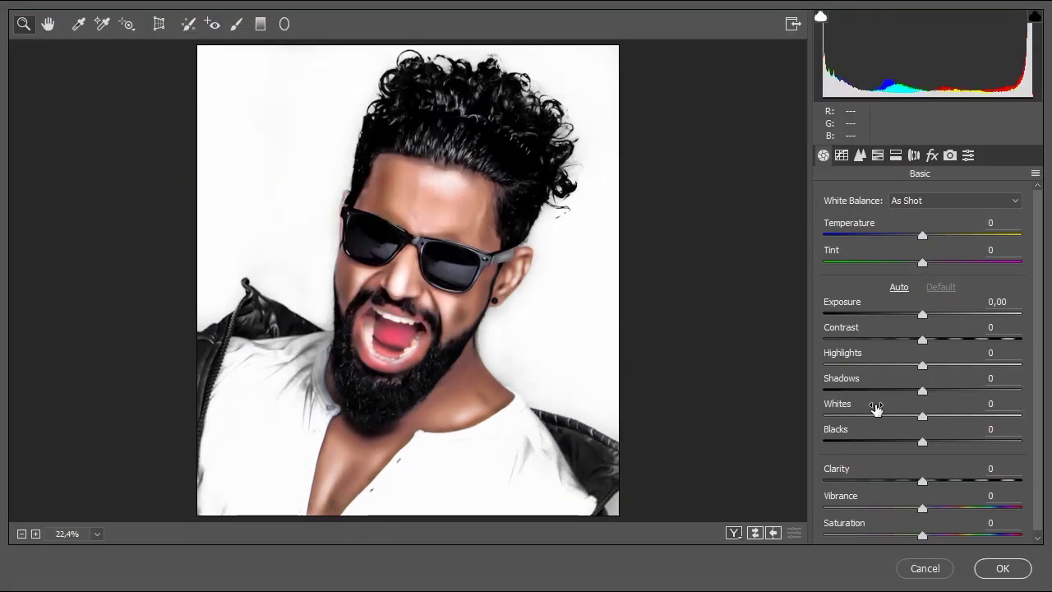
mouse_move(924, 479)
left_mouse_down()
mouse_move(950, 480)
mouse_move(933, 480)
left_mouse_up()
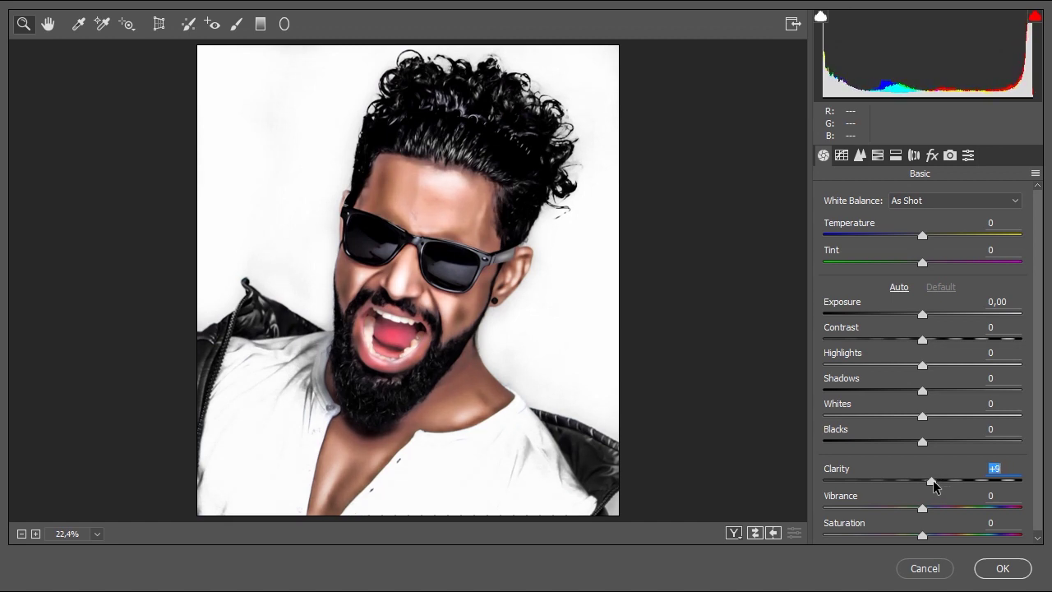
left_click(859, 156)
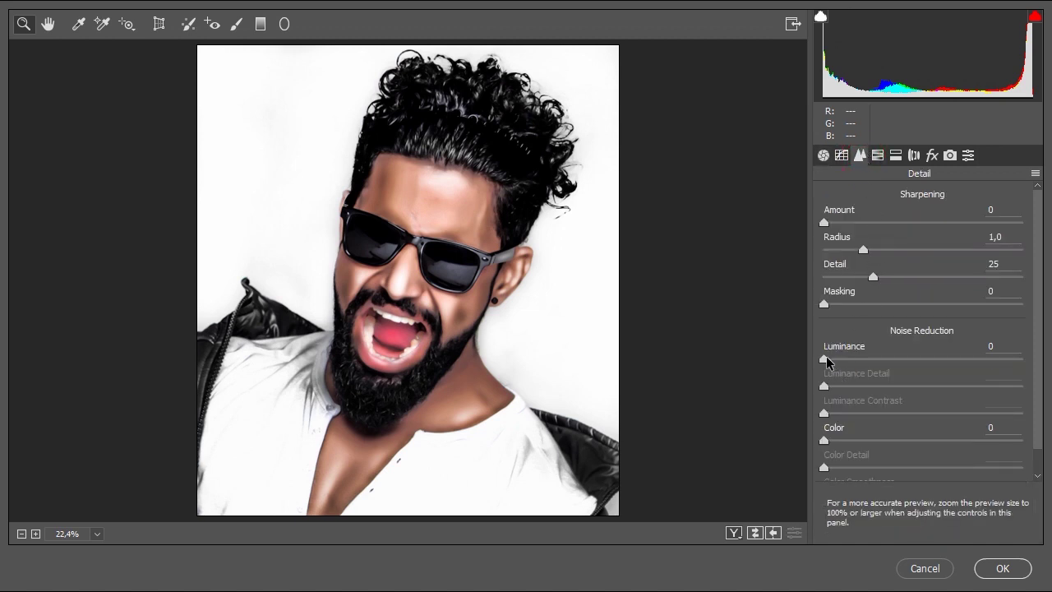
left_click_drag(832, 363, 919, 388)
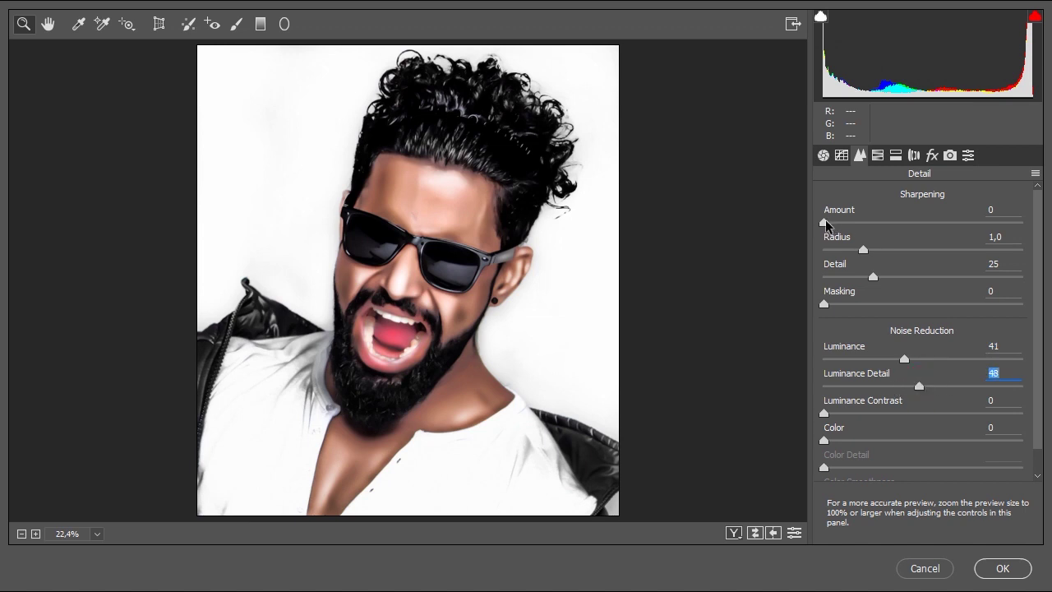
- Sharpen with an Amount of about 118, Radius 1,9 and Detail 49, apply the Camera Raw filter and save the document
left_click_drag(826, 221, 979, 215)
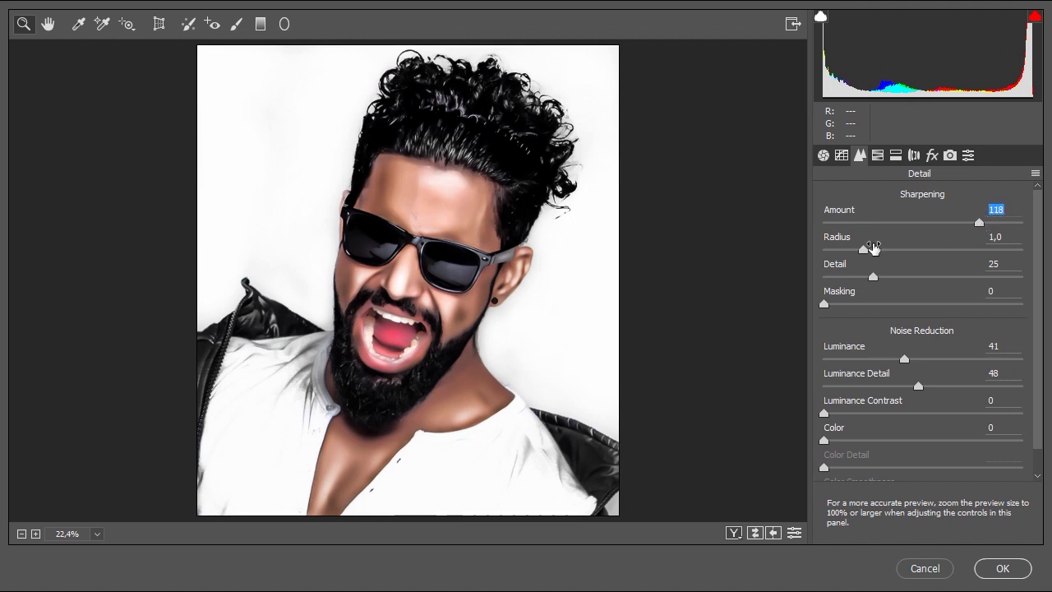
left_click_drag(863, 249, 944, 254)
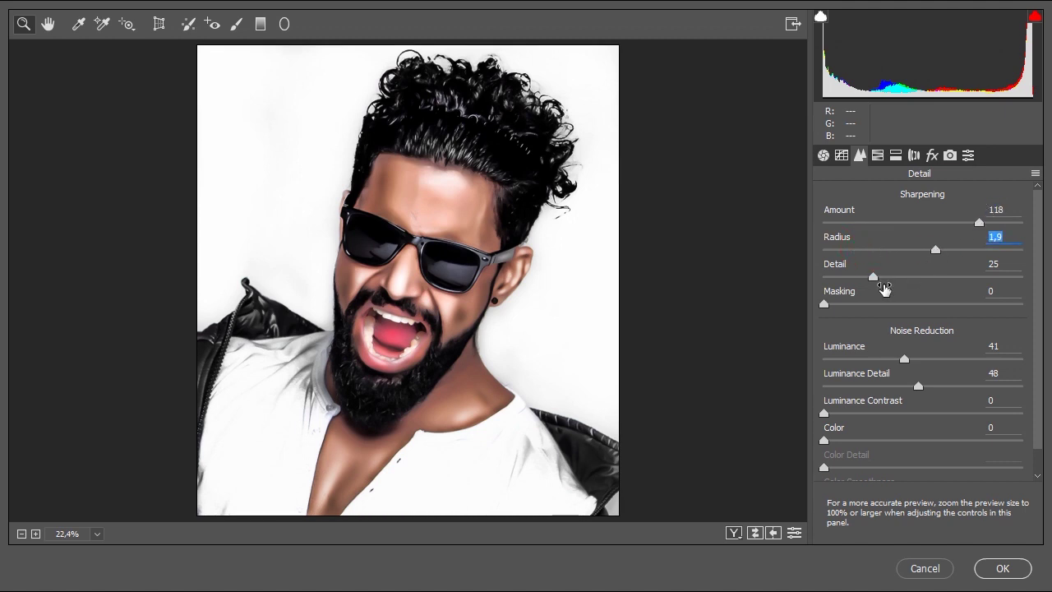
left_click_drag(873, 278, 929, 280)
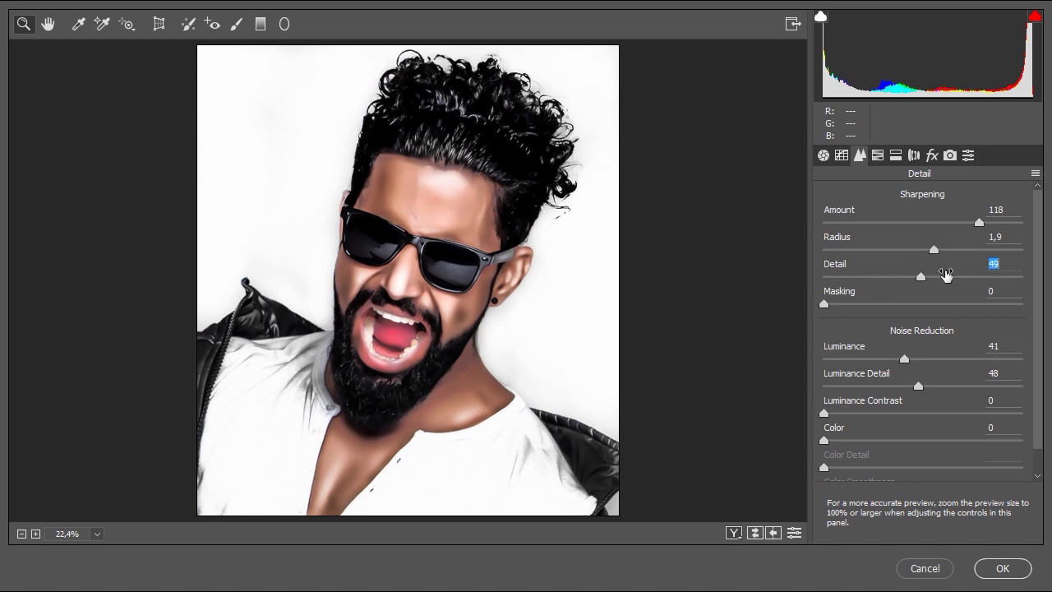
left_click_drag(979, 222, 973, 223)
left_click(935, 249)
left_click(996, 567)
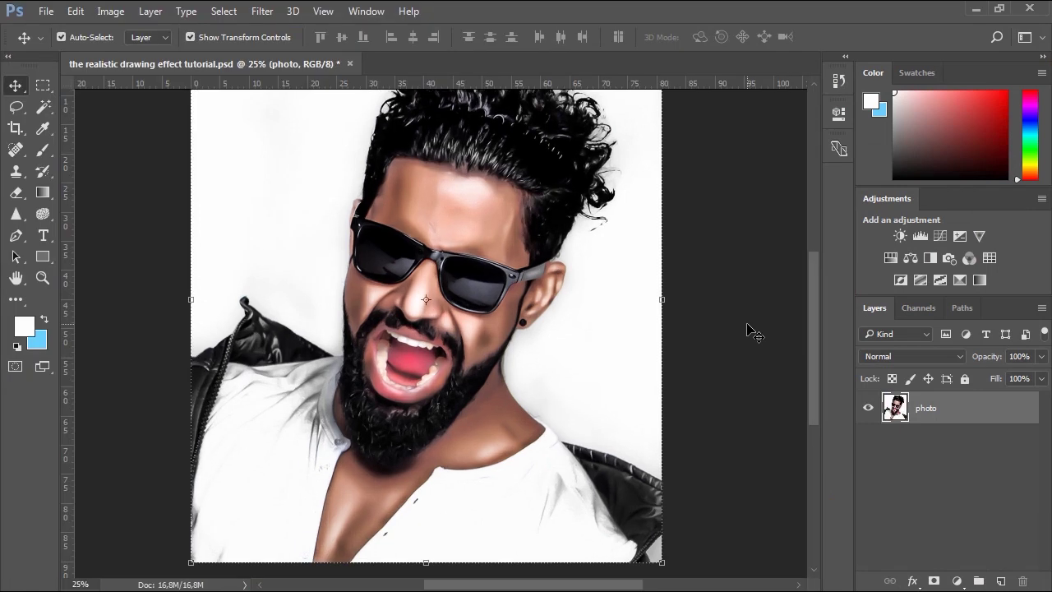
key("ctrl+s")
- Switch to the Burn tool with the Midtones range and set its exposure to 17%
left_click(42, 213)
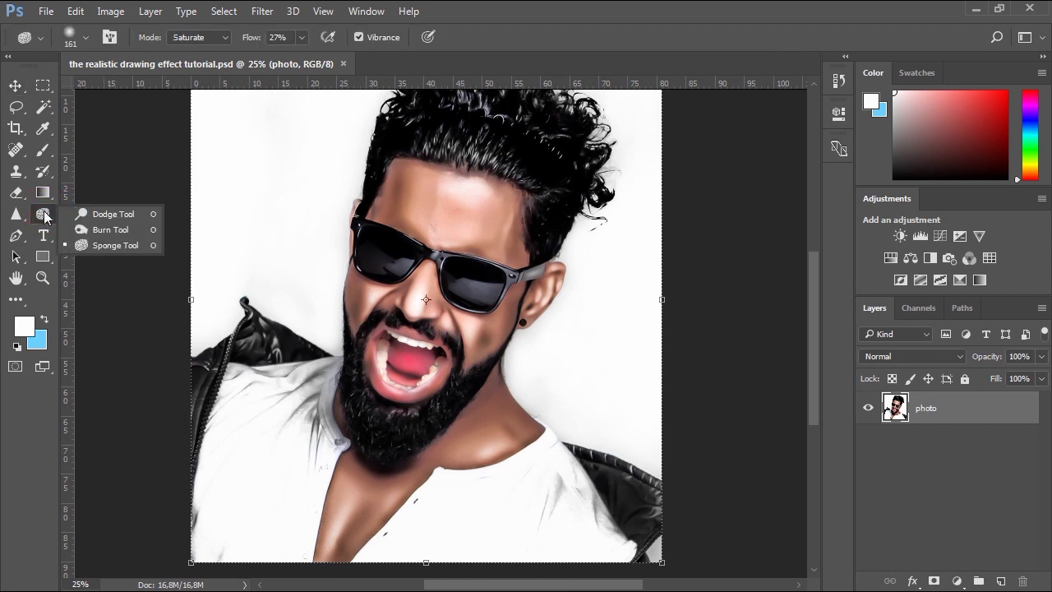
left_click(99, 230)
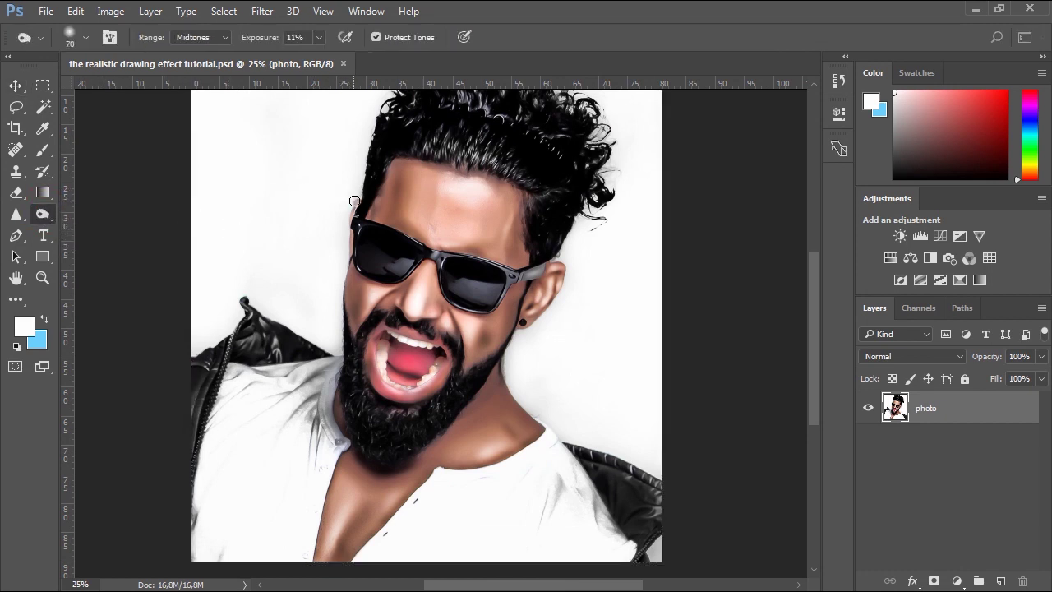
left_click(319, 38)
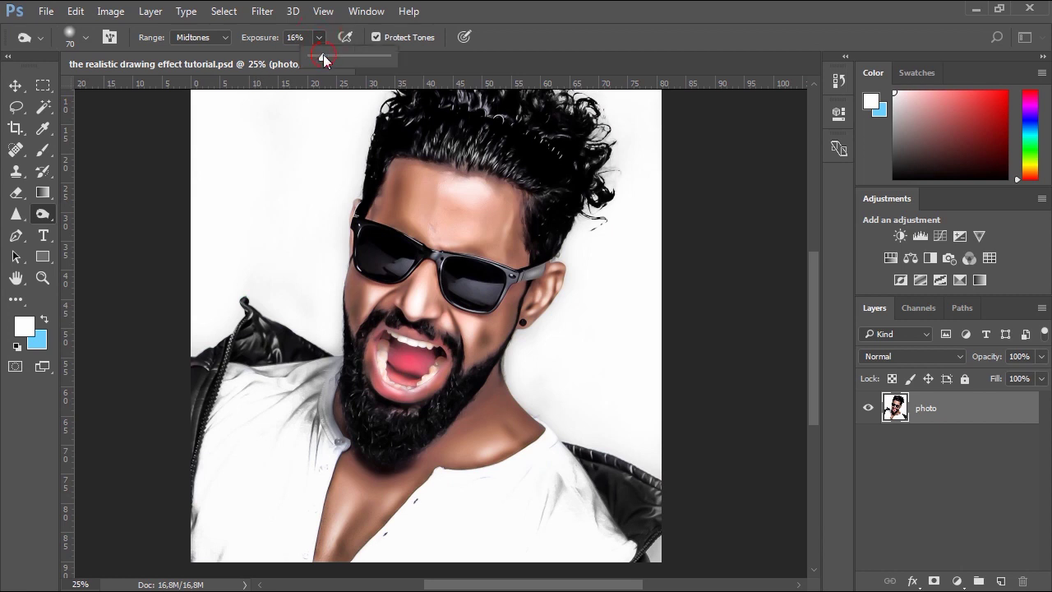
left_click(199, 62)
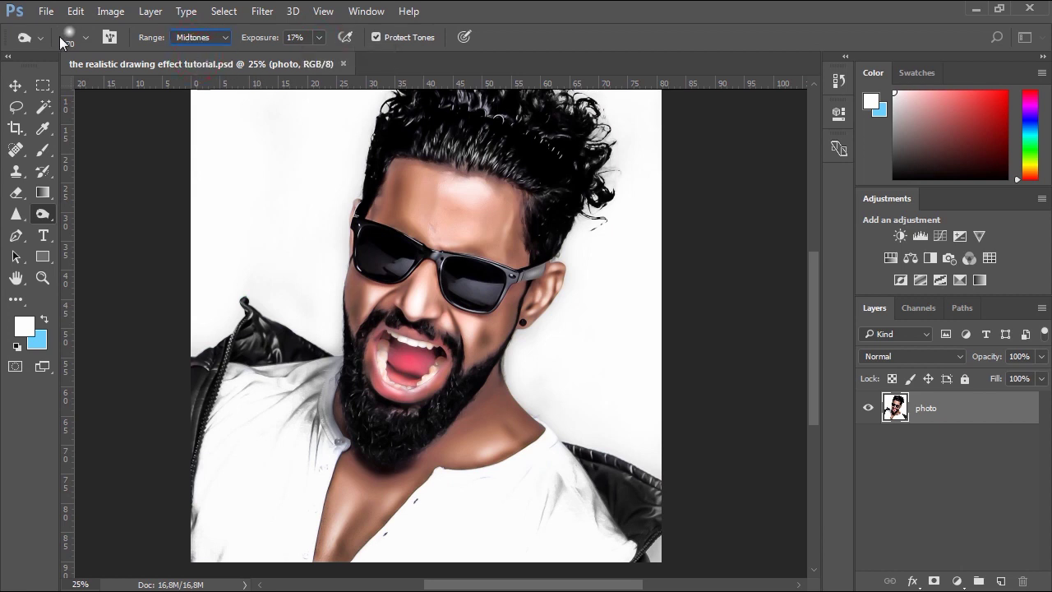
left_click(87, 37)
left_click(544, 32)
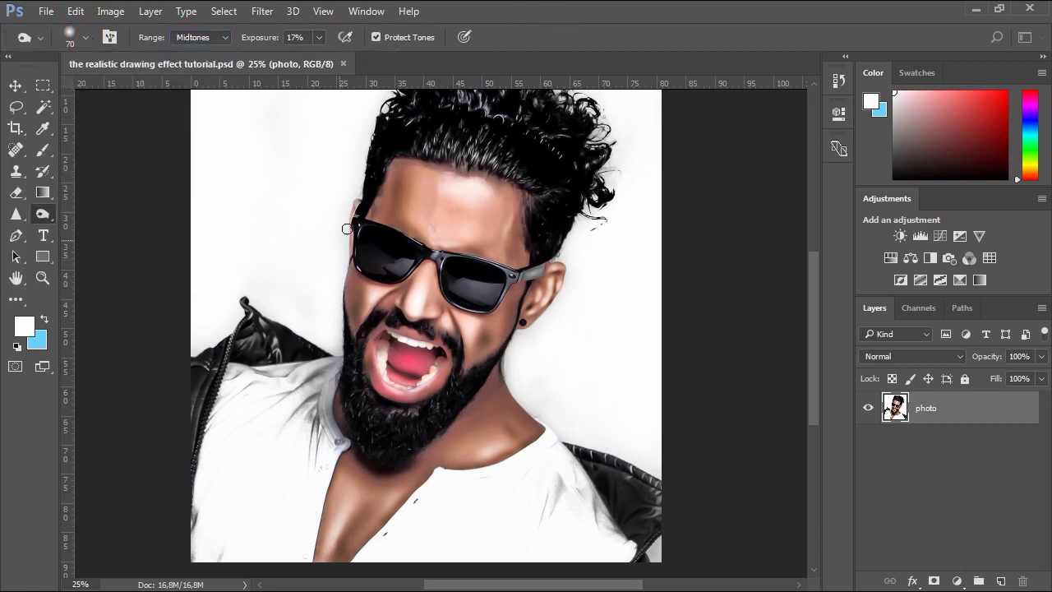
- Burn the edges of the face, the ear, neck, jacket shoulder and forehead with the 70 px brush
left_click_drag(355, 202, 350, 245)
mouse_move(515, 320)
left_mouse_down()
mouse_move(512, 388)
mouse_move(628, 466)
left_mouse_up()
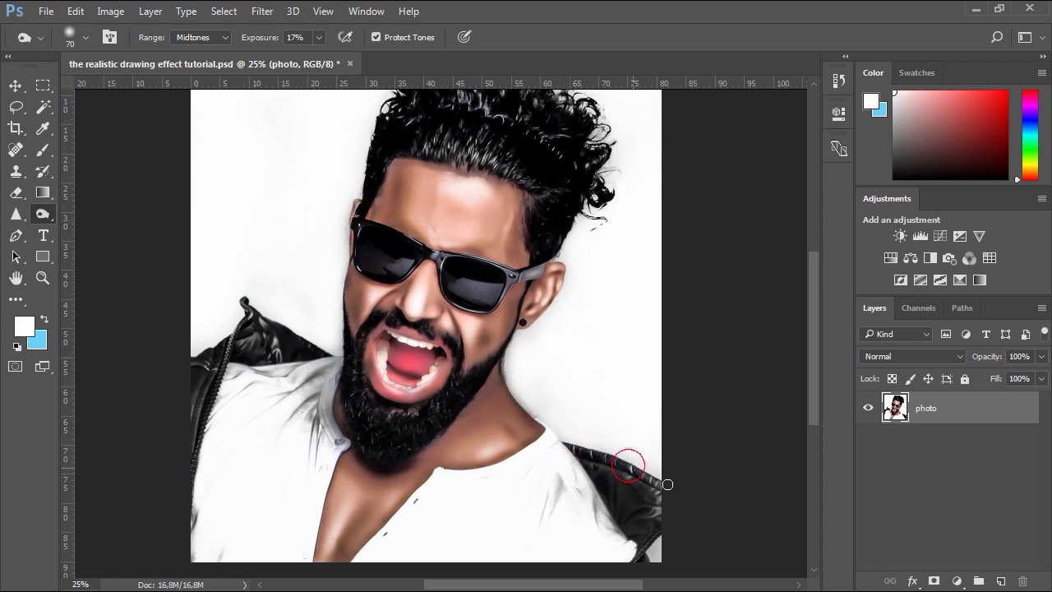
mouse_move(557, 286)
left_mouse_down()
mouse_move(526, 326)
mouse_move(526, 306)
left_mouse_up()
left_click_drag(381, 217, 405, 151)
left_click_drag(522, 226, 523, 211)
- Enlarge the Burn brush to 275 px and darken the sides of the forehead and the cheek beside the sunglasses
left_click(85, 37)
left_click_drag(120, 89, 148, 89)
left_click_drag(405, 178, 402, 193)
left_click_drag(517, 230, 515, 285)
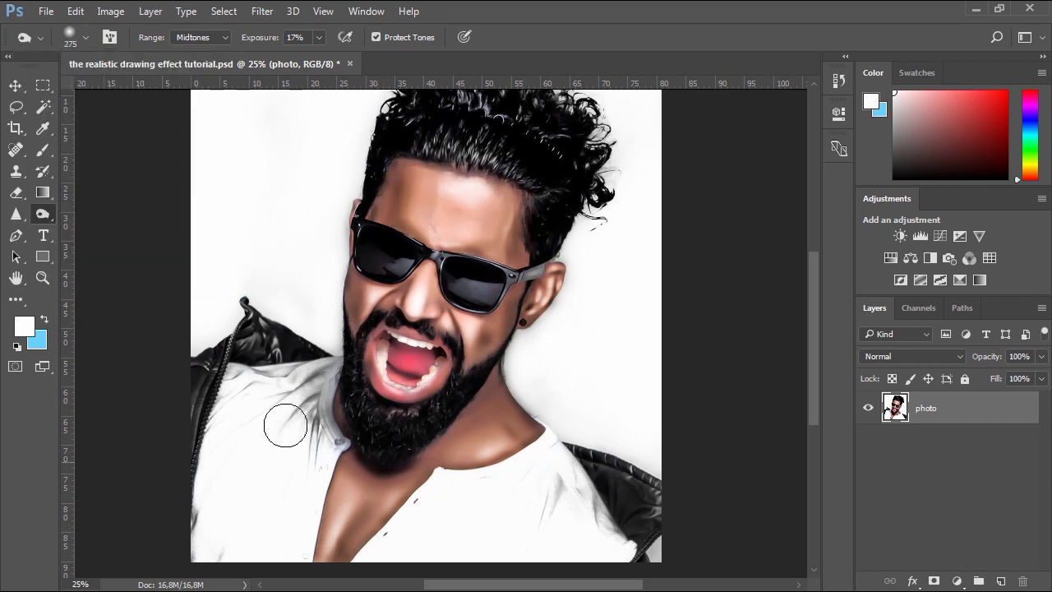
- Reduce the Burn brush to 111 px and darken the face edge, the mouth, the ear side and the neck
left_click(87, 38)
left_click_drag(148, 90, 126, 90)
left_click_drag(355, 211, 349, 254)
left_click_drag(409, 386, 445, 344)
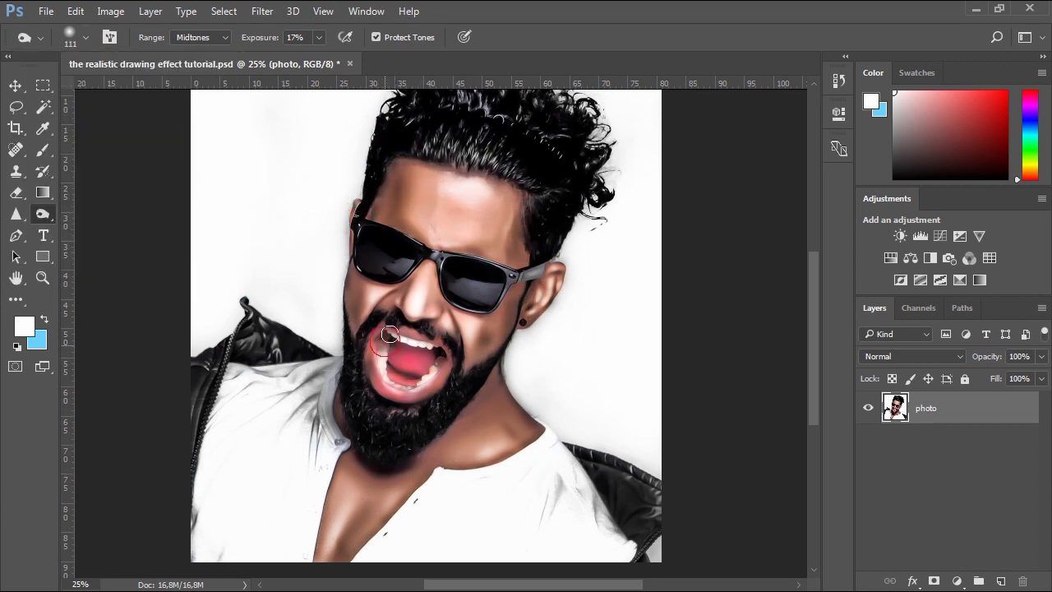
key("space")
mouse_move(526, 284)
left_mouse_down()
mouse_move(518, 319)
mouse_move(529, 355)
left_mouse_up()
key("space")
left_click_drag(493, 451, 526, 428)
- Set the Burn tool to a 228 px brush with 58% exposure
left_click(85, 37)
left_click_drag(126, 90, 148, 90)
key("Return")
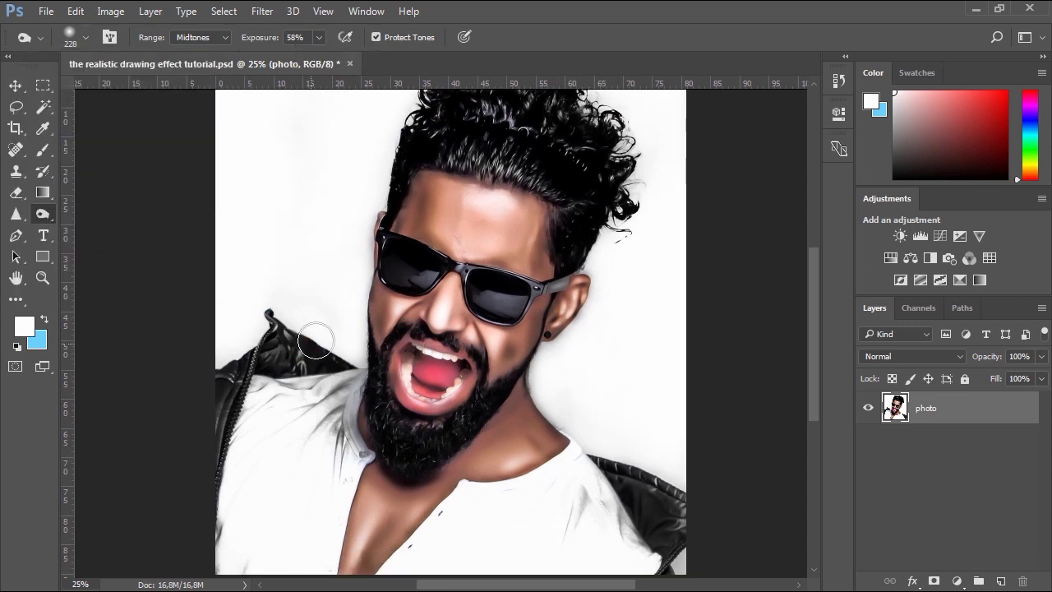
- Switch to the Dodge tool and brighten the highlights on both sides of the leather jacket with a 136 px brush at 90% exposure
right_click(42, 213)
left_click(102, 212)
left_click_drag(686, 513, 681, 536)
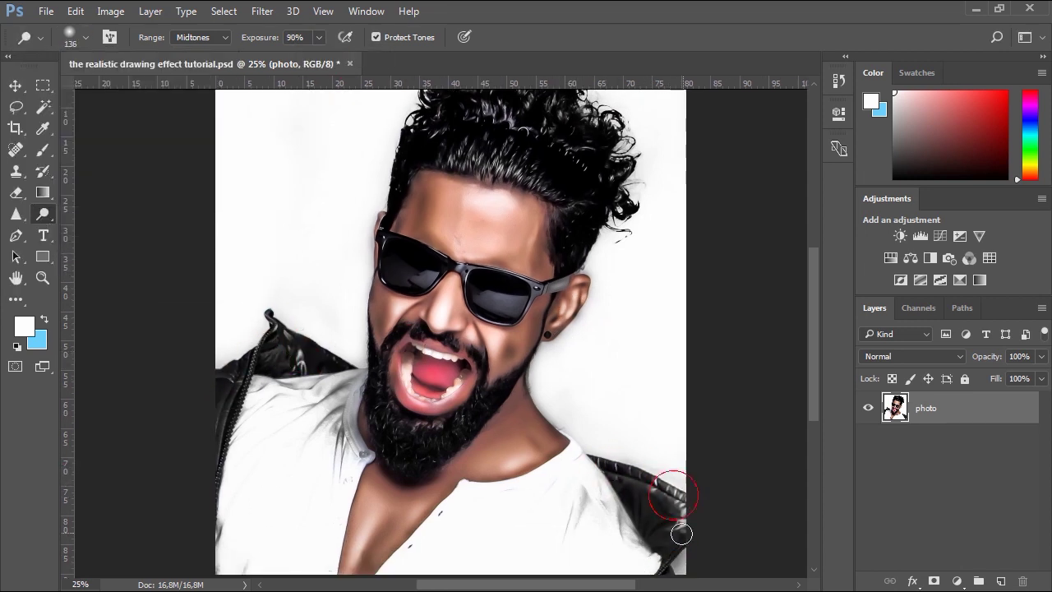
left_click_drag(268, 360, 219, 453)
left_click_drag(294, 333, 352, 368)
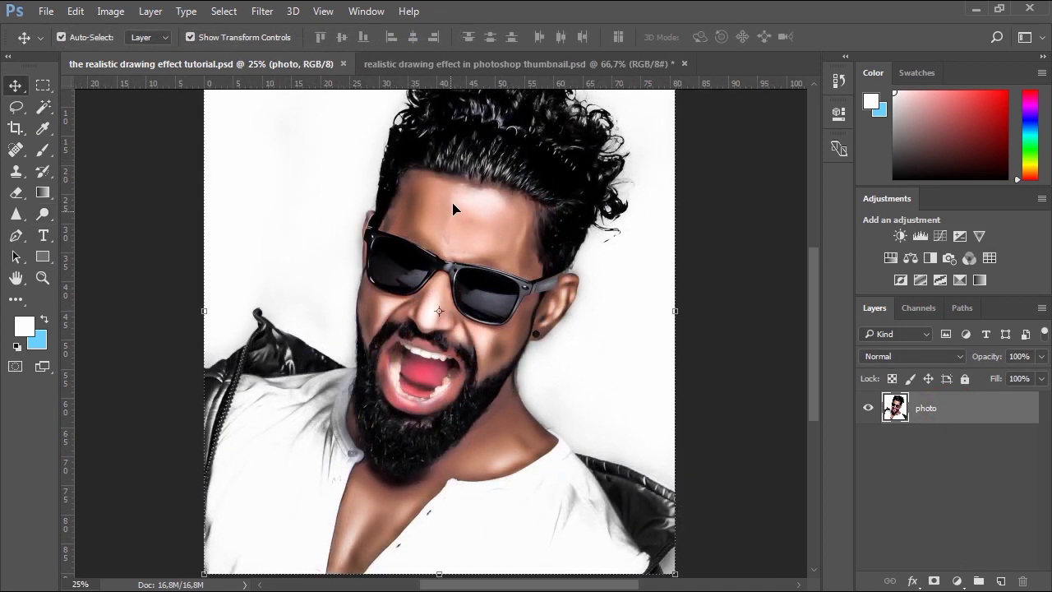
- Place a copy of the photo in the thumbnail document and scale it down from its centre to about 25,65%
left_click_drag(469, 142, 463, 269)
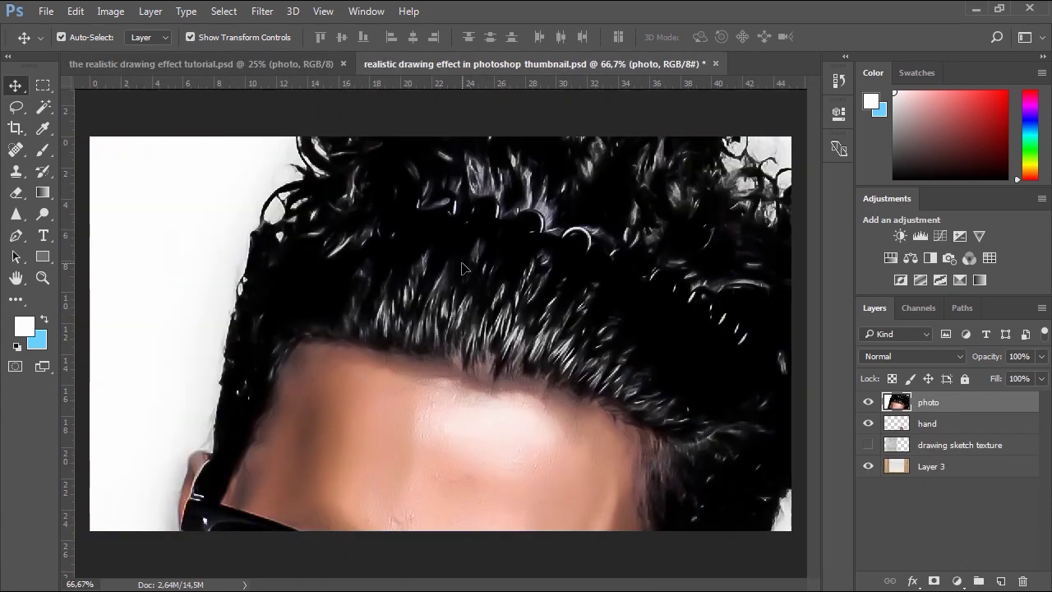
key("ctrl+alt+minus")
key("ctrl+alt+minus")
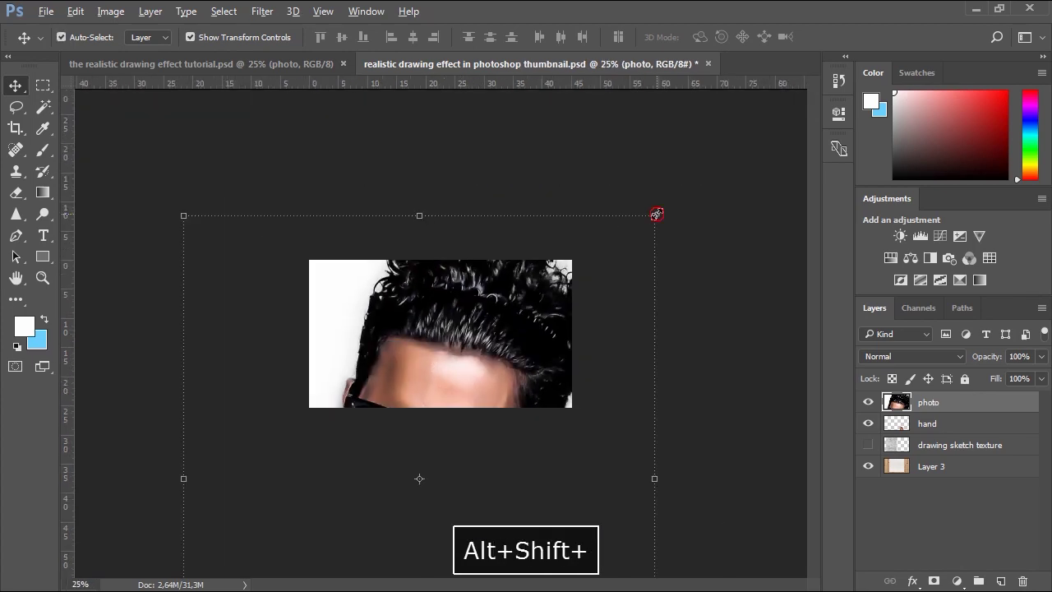
left_click_drag(658, 216, 501, 304)
left_click_drag(476, 336, 485, 312)
left_click(485, 312, "ctrl")
left_click(485, 313, "ctrl")
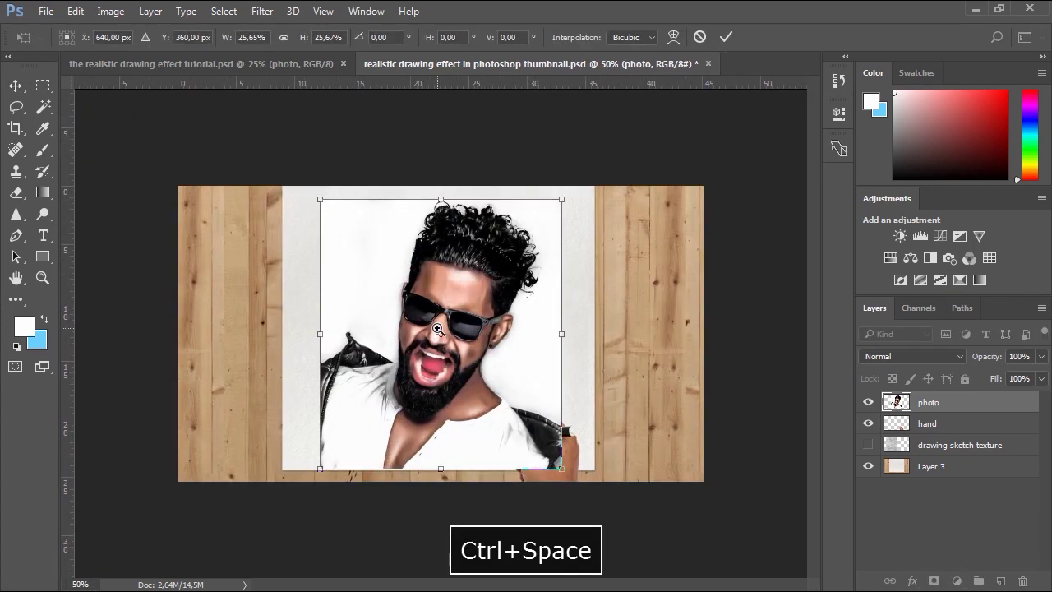
- Enlarge and reposition the photo over the paper sheet, and apply the transformation
left_click_drag(472, 269, 448, 294)
left_click_drag(522, 219, 544, 216)
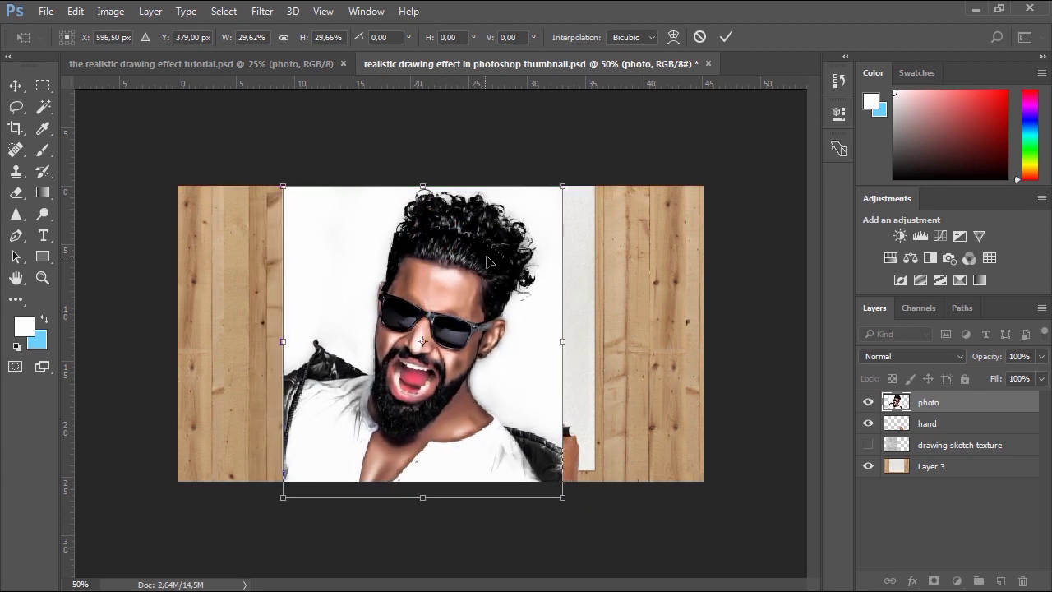
left_click_drag(508, 273, 527, 264)
left_click_drag(580, 178, 569, 190)
left_click_drag(507, 266, 477, 258)
key("Return")
- Nudge the photo onto the paper's lower edge and scale it down slightly to leave a paper margin above it
key("Up")
key("Right")
left_click(520, 342, "ctrl")
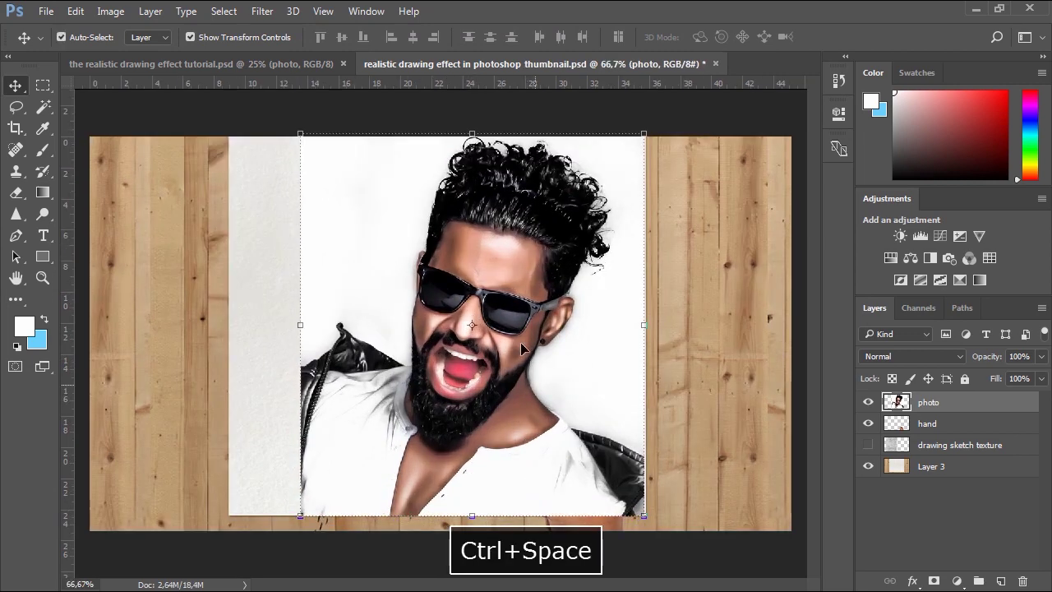
key("Down")
key("Up")
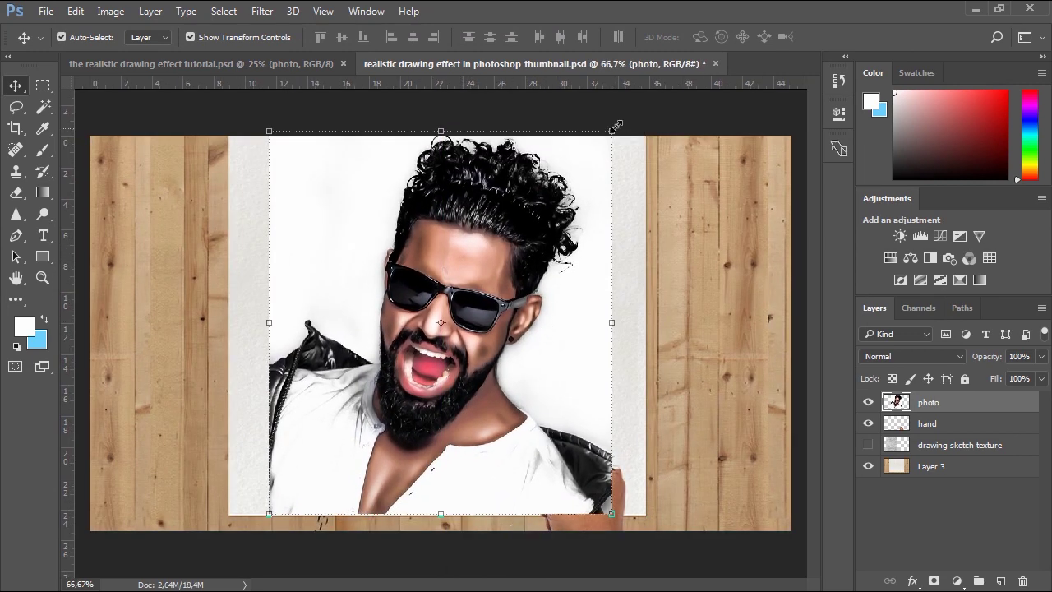
left_click_drag(612, 134, 595, 153)
key("Return")
- Move the hand layer above the photo layer and hide it
left_click(870, 425)
left_click_drag(918, 427, 910, 395)
left_click(869, 405)
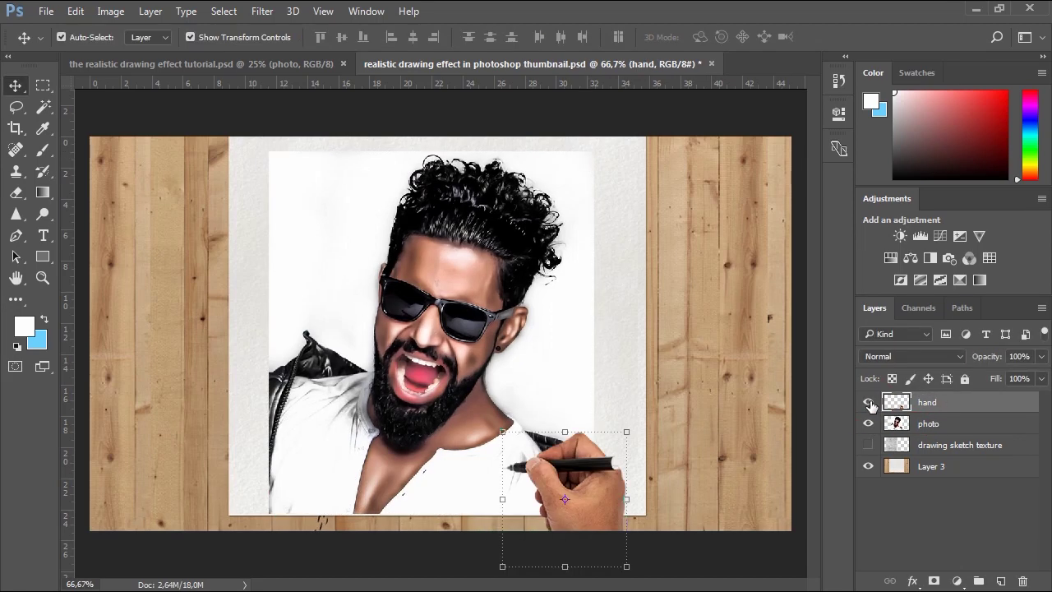
left_click(872, 405)
left_click(444, 296)
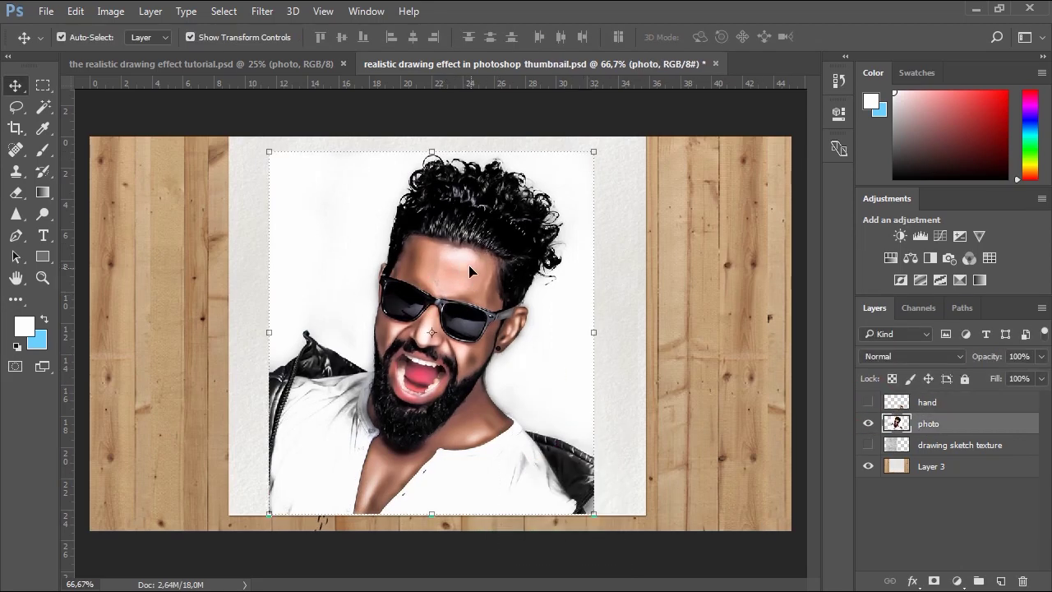
- Copy a strip of wood planks from Layer 3 onto a new layer and cover the paper margins on both sides of the photo with it
left_click(931, 467)
left_click(50, 88)
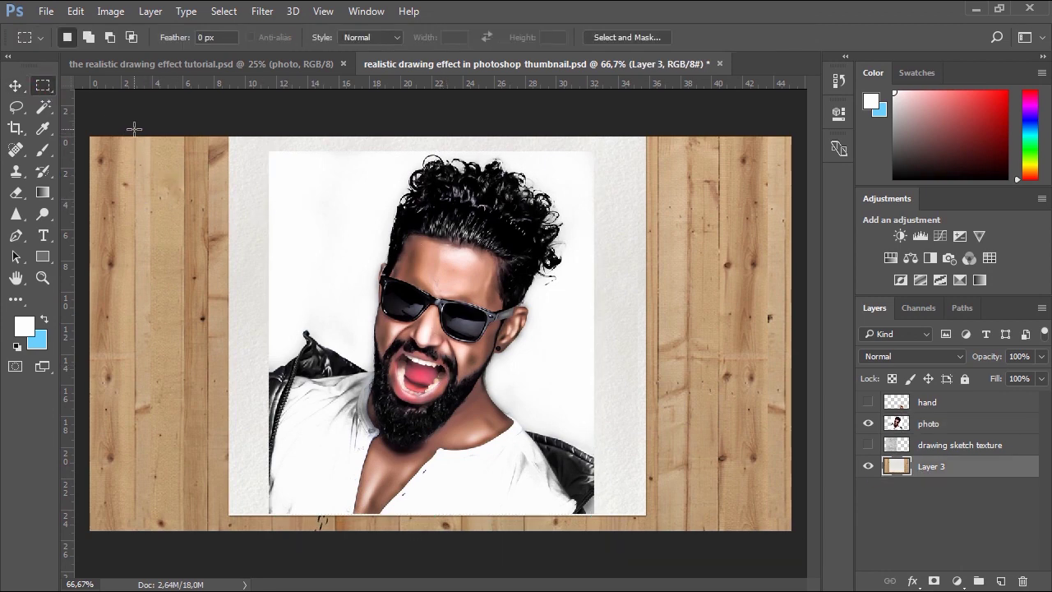
left_click_drag(205, 549, 205, 552)
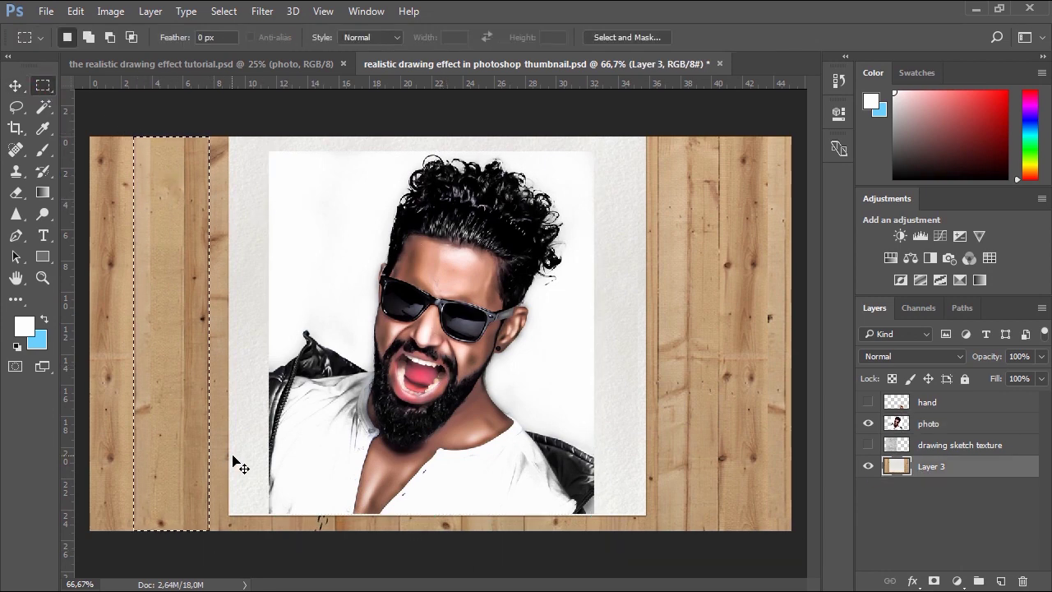
key("ctrl+c")
left_click(1000, 581)
key("ctrl+v")
left_click(15, 86)
left_click_drag(158, 161, 625, 185)
- Nudge the photo layer into line with the paper's edges and set its blend mode to Multiply
left_click(500, 317)
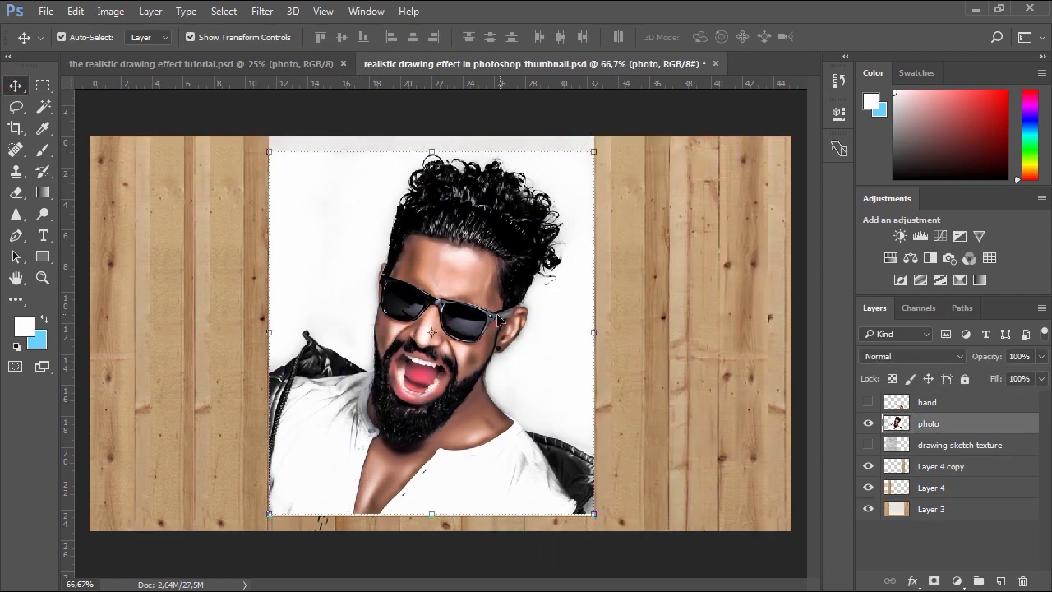
key("ctrl+plus")
key("Down")
key("Right")
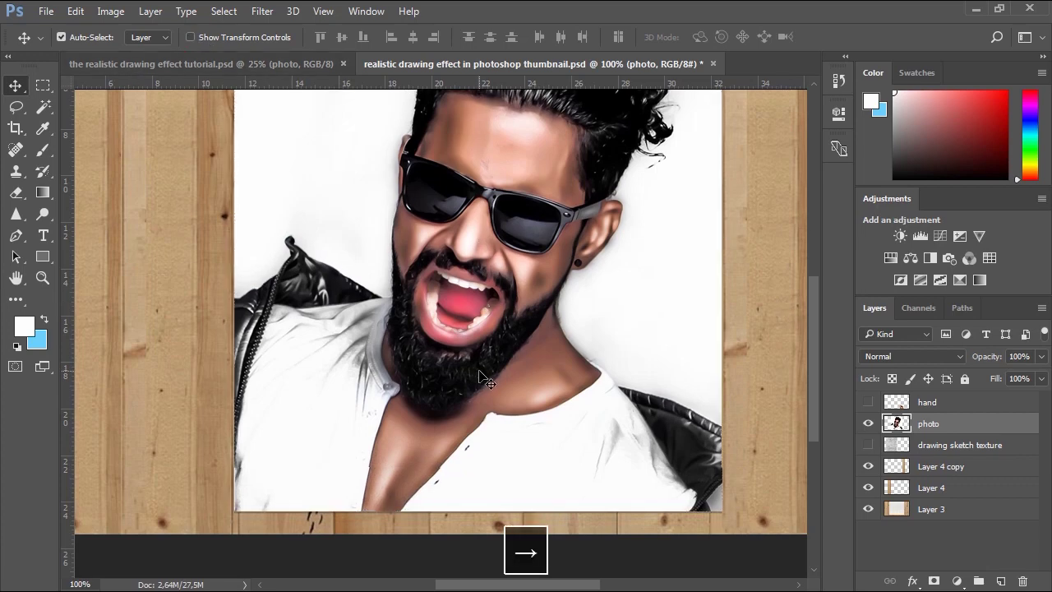
key("Left")
key("Right")
key("ctrl+minus")
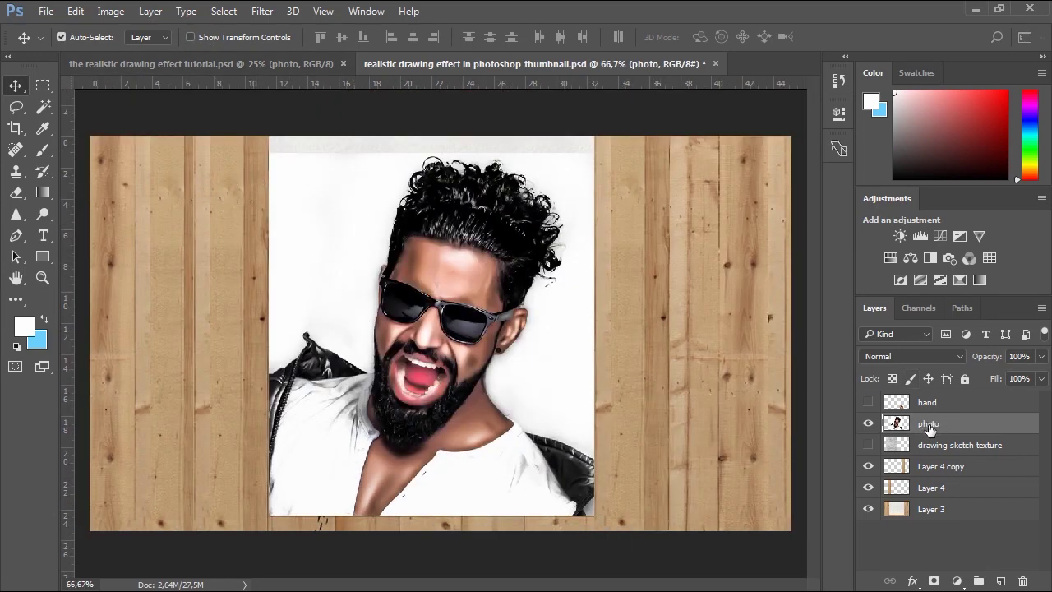
left_click(936, 359)
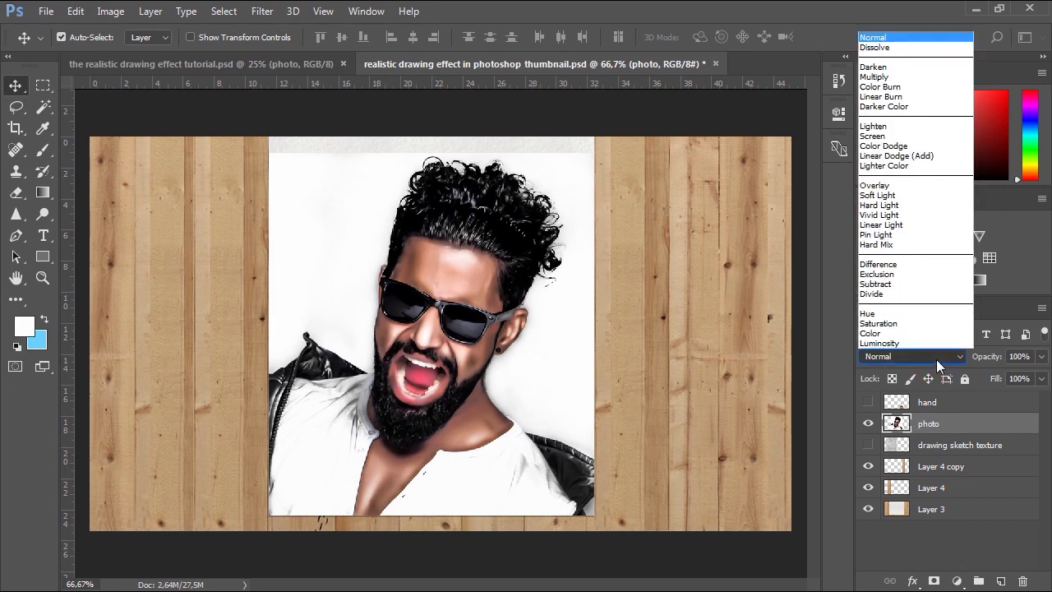
left_click(875, 77)
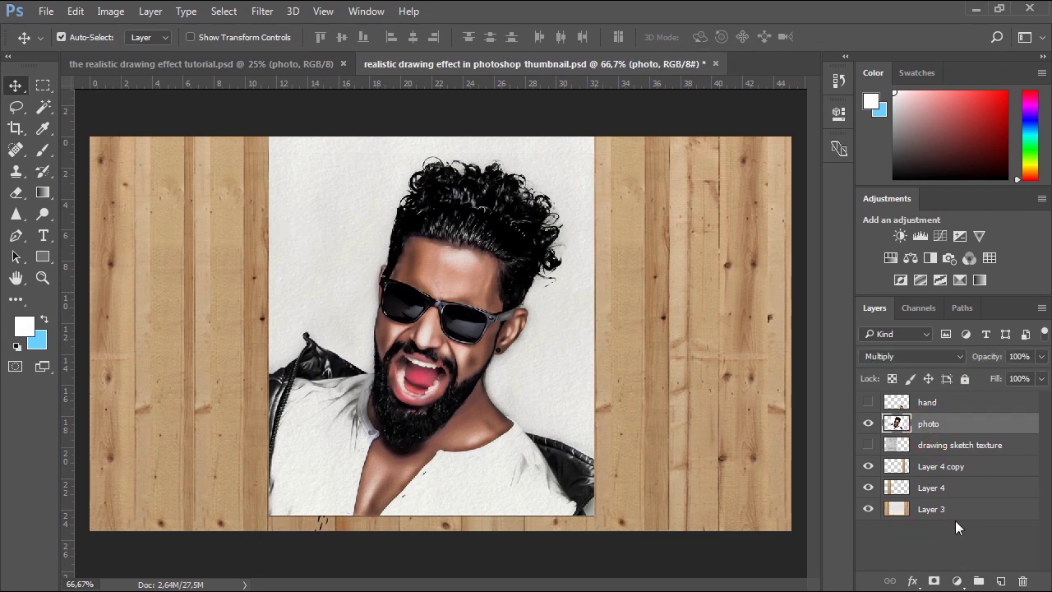
- Show the drawing sketch texture layer, move it above the photo layer and place it over the right half of the composition
left_click(925, 451)
left_click(869, 445)
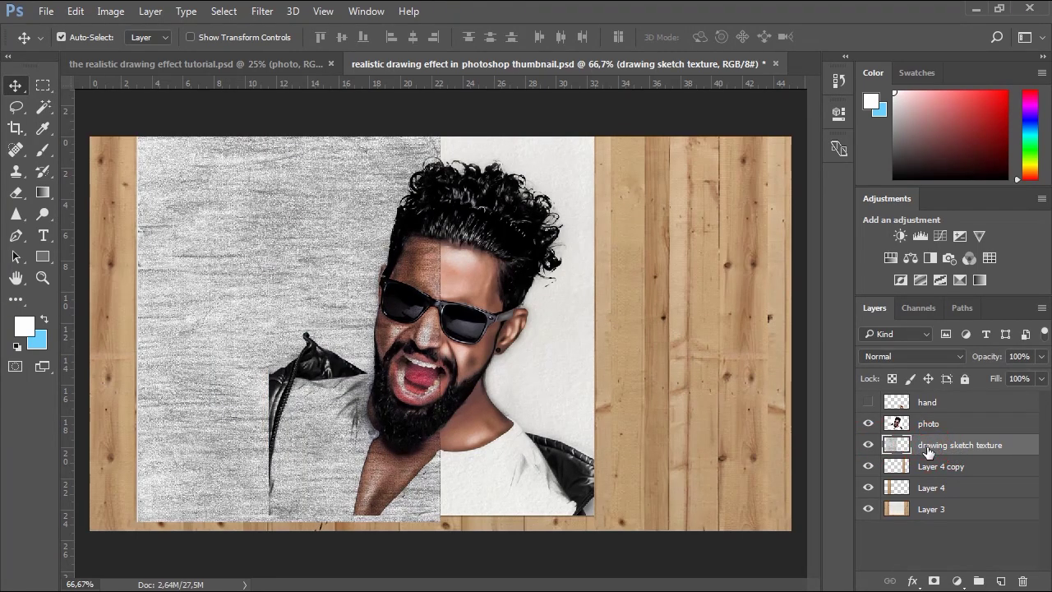
left_click_drag(928, 450, 927, 421)
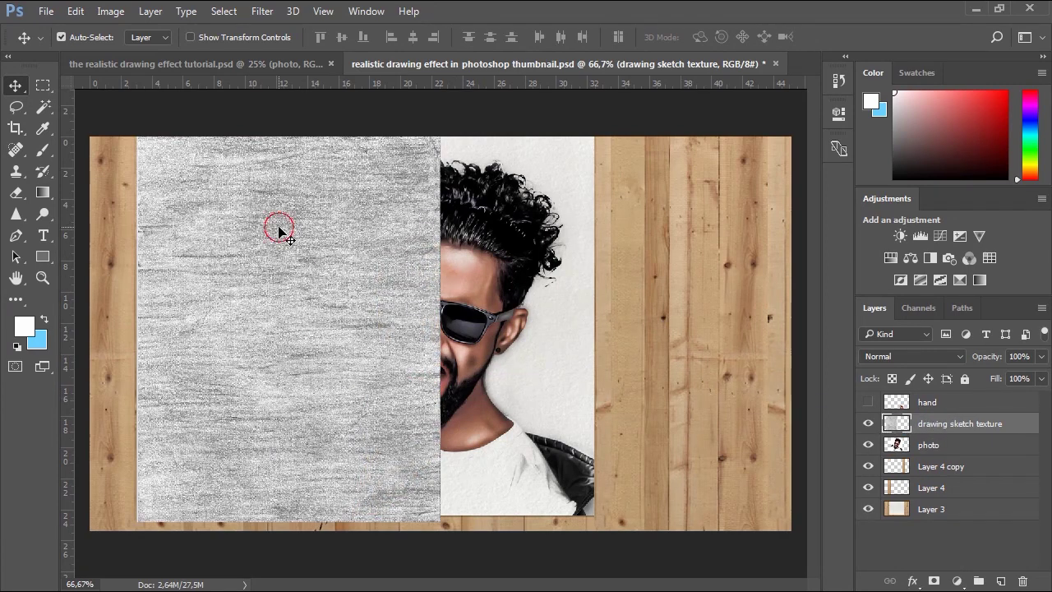
left_click_drag(272, 218, 336, 227)
key("ctrl+alt+space")
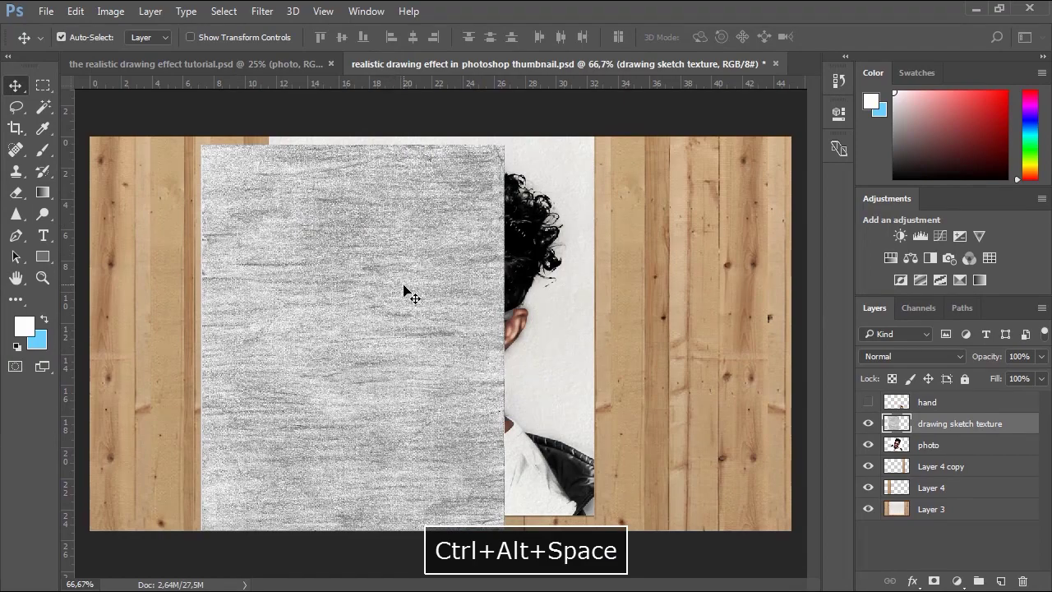
left_click(380, 270)
mouse_move(319, 175)
left_mouse_down()
mouse_move(601, 165)
mouse_move(590, 170)
left_mouse_up()
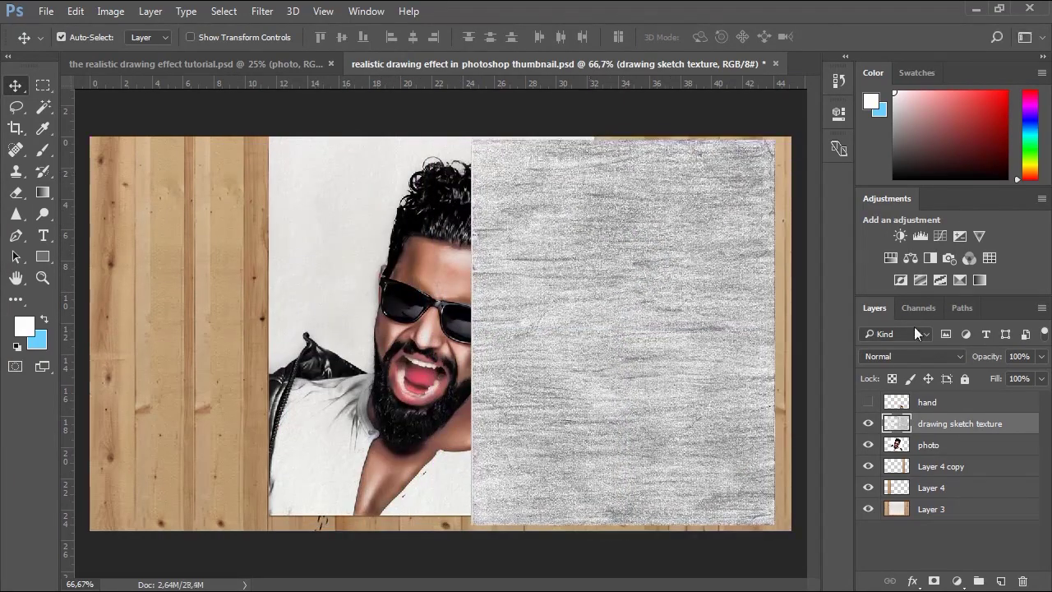
- Set the sketch texture's blend mode to Darken and rotate it about 15° clockwise across the right side of the paper
left_click(923, 357)
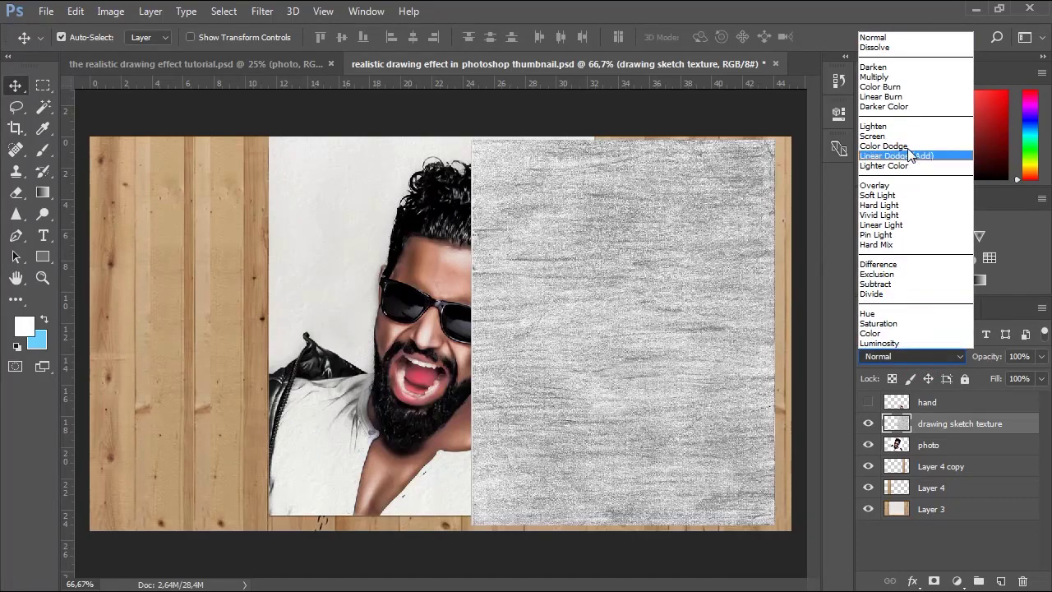
left_click(875, 67)
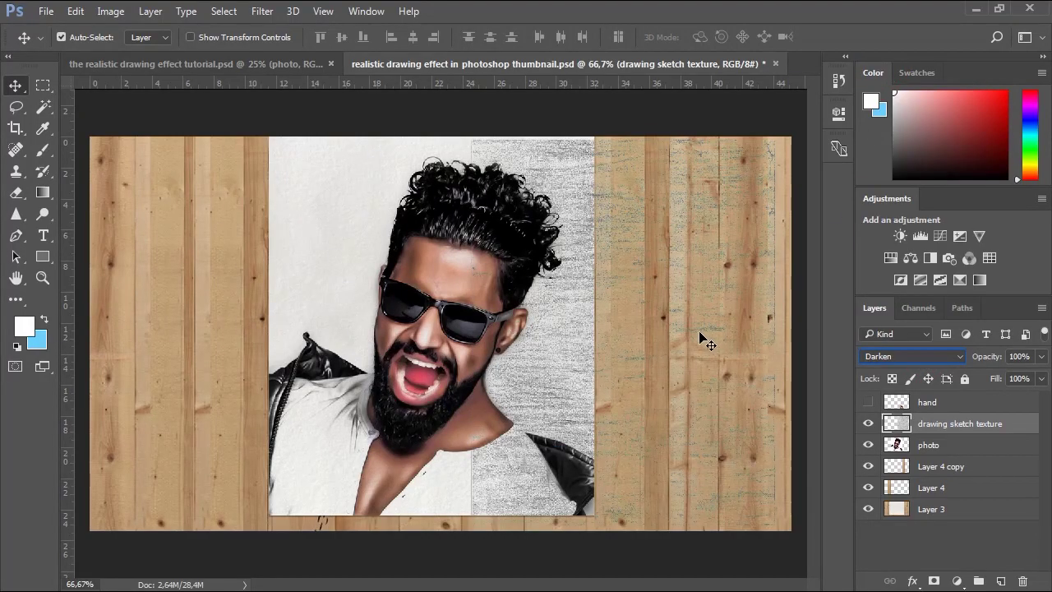
left_click_drag(699, 207, 632, 207)
left_click_drag(548, 157, 522, 159)
left_click(191, 37)
left_click_drag(700, 131, 747, 184)
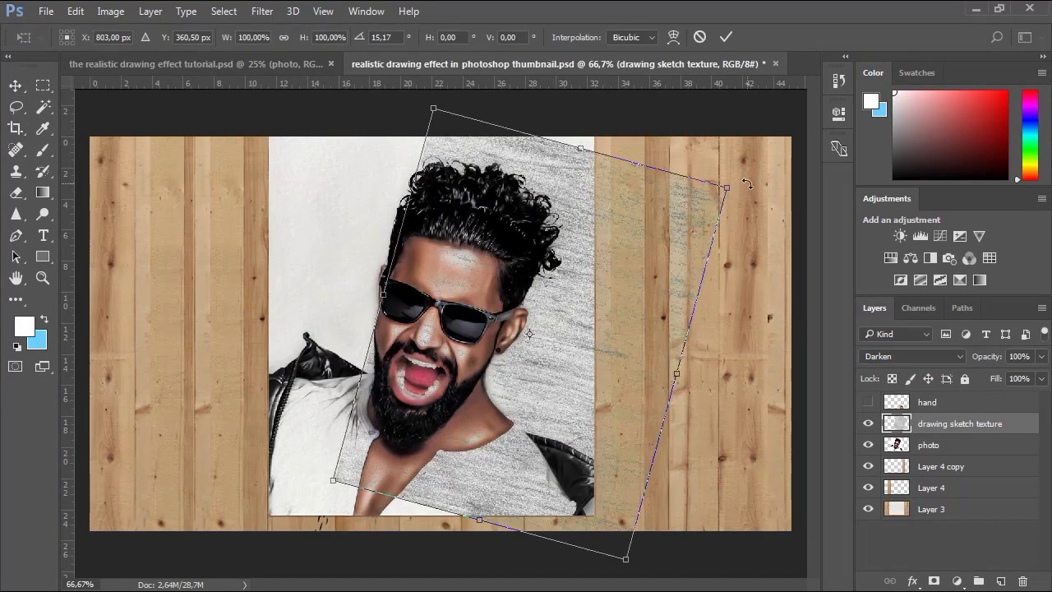
key("Return")
- Erase the sketch texture from the man's hair, face, neck and shirt with the Eraser at 72% opacity
left_click(16, 192)
mouse_move(445, 137)
left_mouse_down()
mouse_move(676, 222)
mouse_move(584, 542)
mouse_move(422, 358)
left_mouse_up()
left_click(281, 37)
left_click_drag(281, 58, 311, 58)
left_click_drag(475, 308, 451, 369)
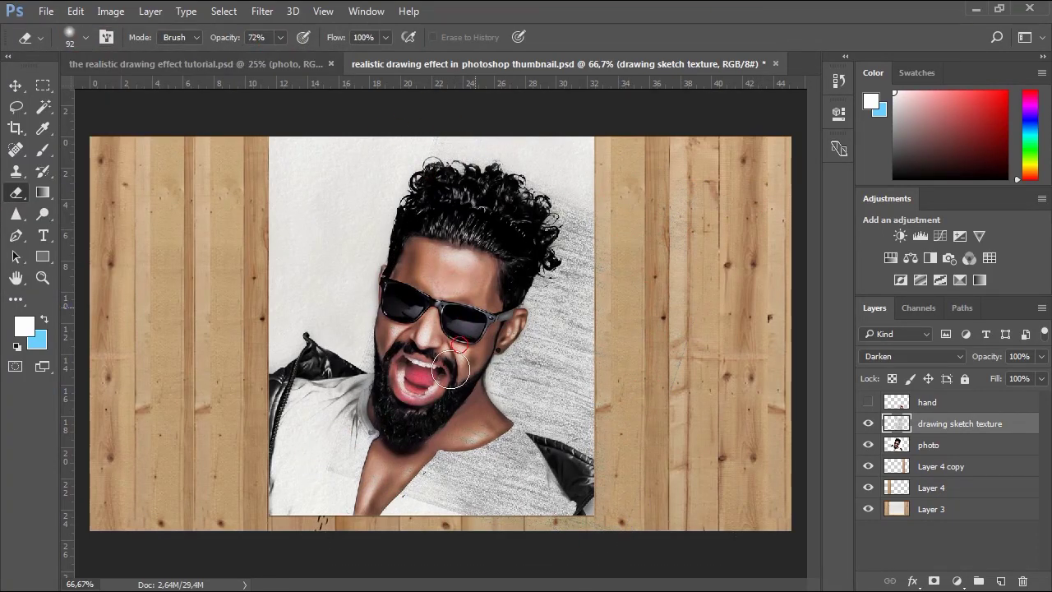
left_click_drag(475, 457, 422, 496)
left_click_drag(448, 468, 552, 509)
- Show the hand layer and erase the leftover sketch texture around the head, keeping only a shaded patch above the right shoulder
left_click(869, 445)
left_click_drag(460, 224, 407, 216)
left_click(868, 402)
left_click(871, 446)
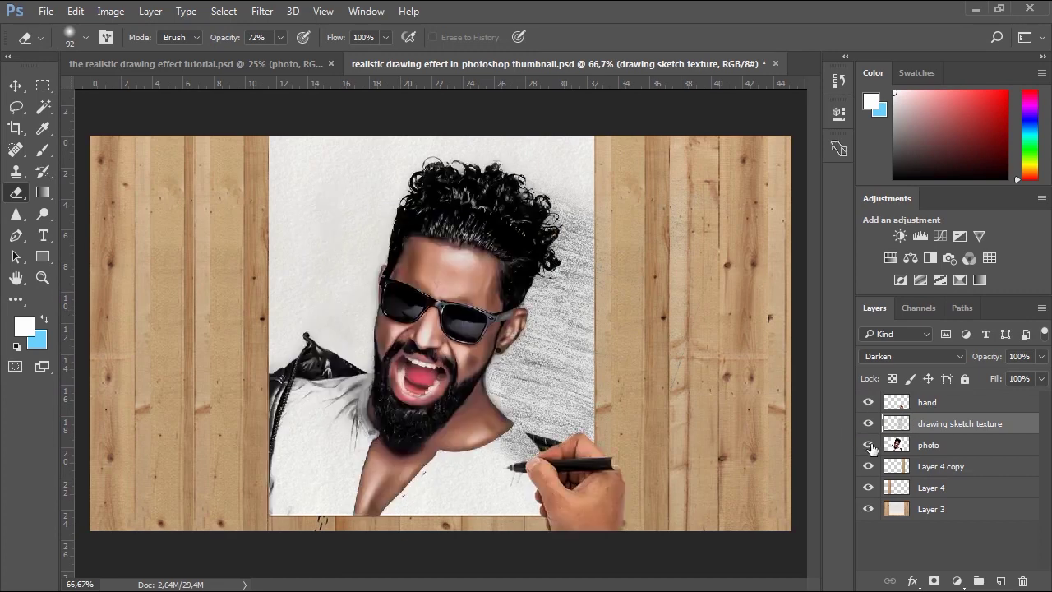
left_click_drag(575, 197, 526, 370)
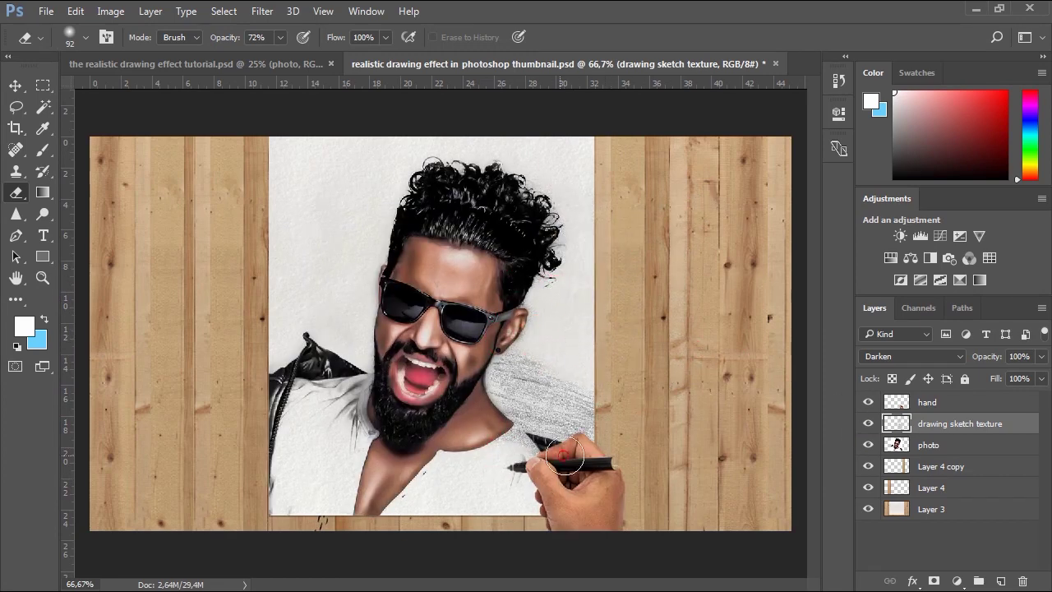
- Duplicate the sketch texture, flip the copy horizontally and rotate it into place as shading above the left shoulder
key("v")
key("ctrl+j")
key("ctrl+t")
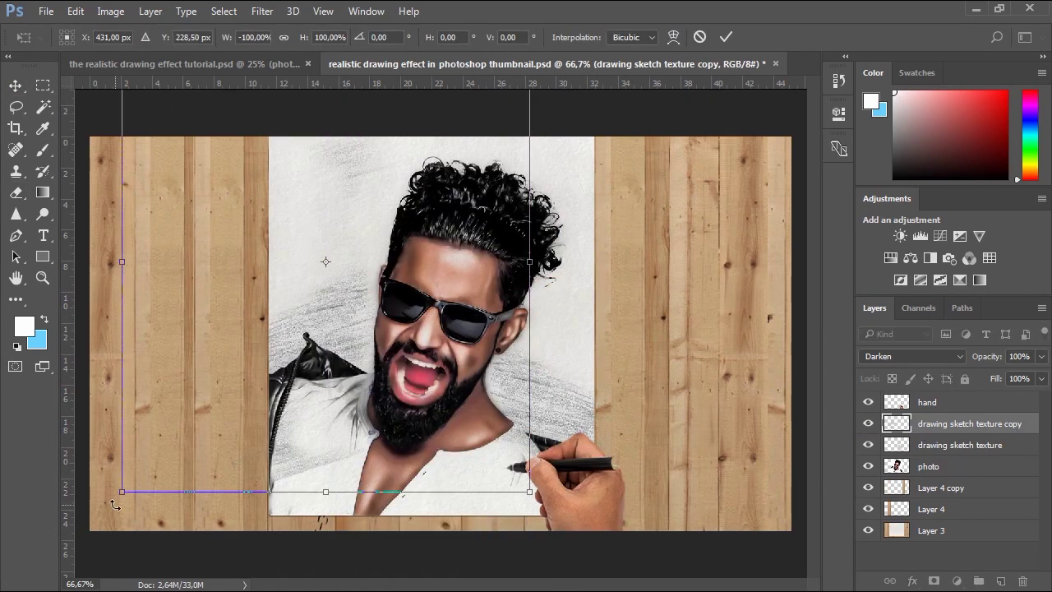
left_click_drag(115, 505, 305, 305)
key("Return")
key("e")
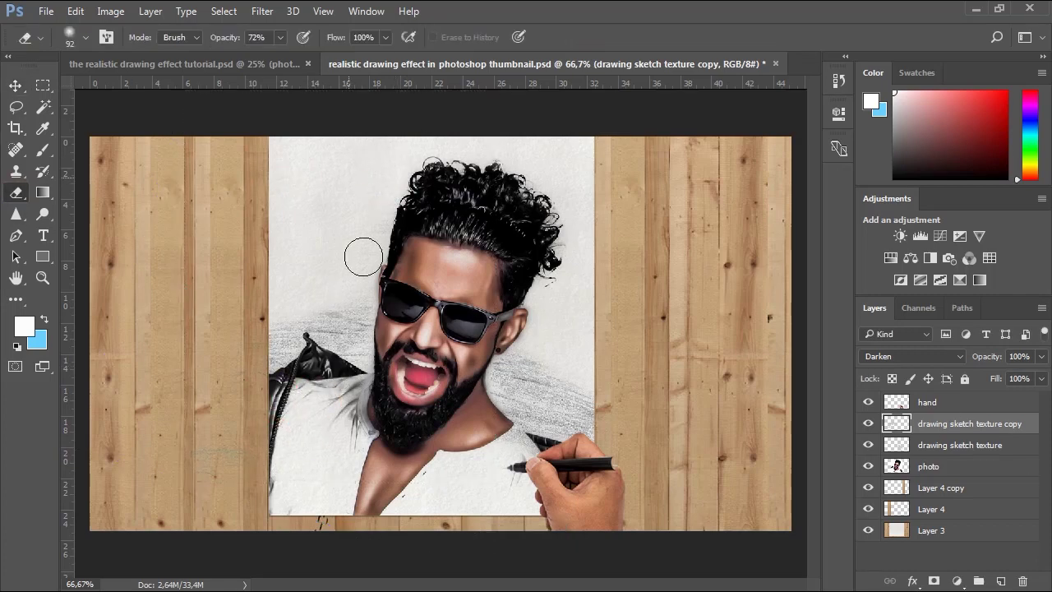
left_click(385, 442, "ctrl+alt")
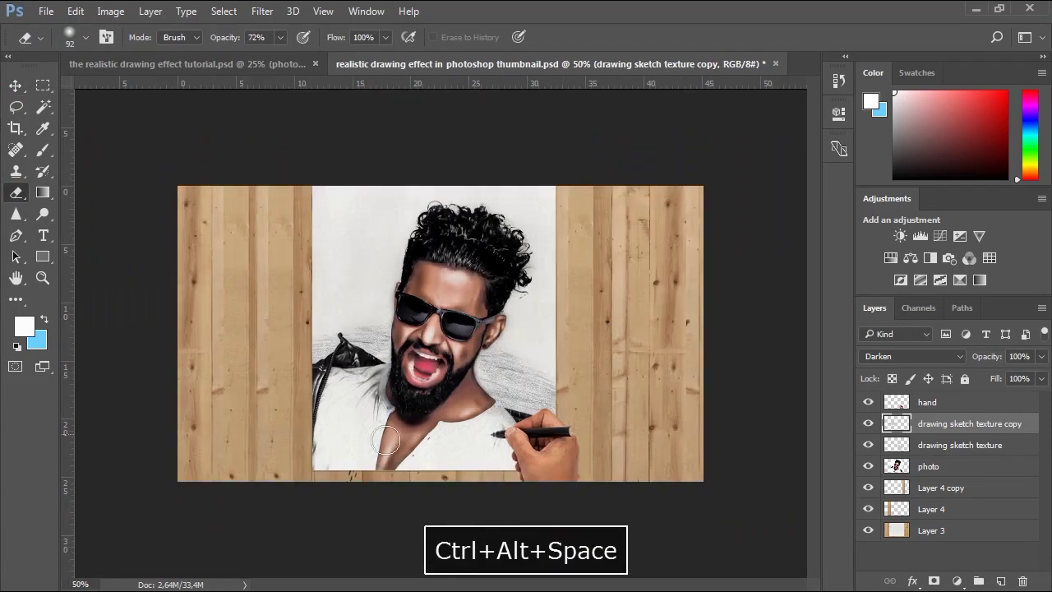
left_click(385, 441, "ctrl")
- Move the hand onto the lower part of the shirt and scale it down proportionally to slightly less than 85%
key("v")
left_click_drag(592, 498, 514, 505)
key("ctrl+t")
left_click_drag(556, 440, 548, 449)
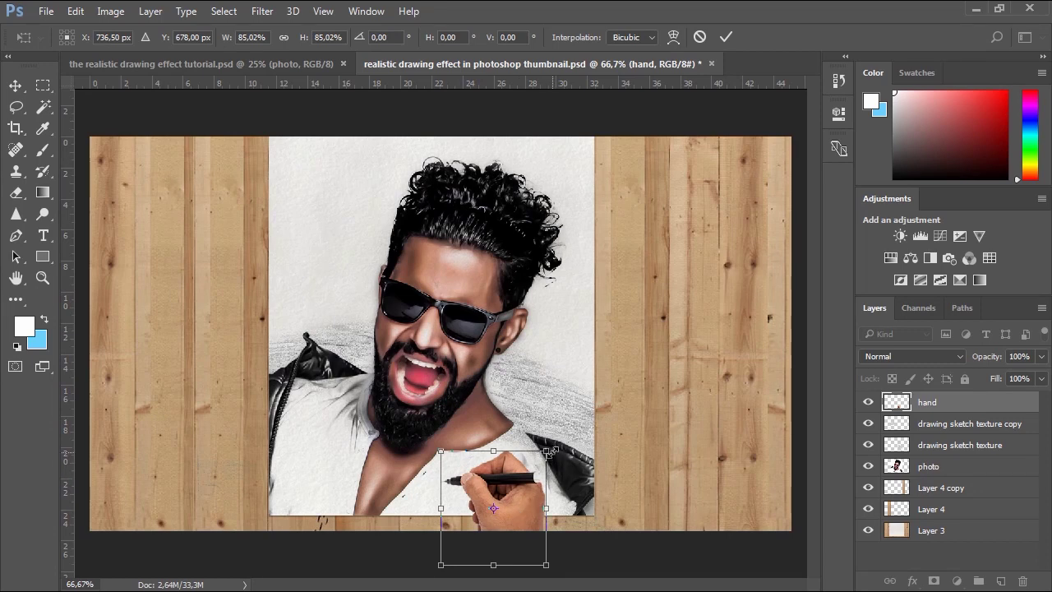
left_click_drag(547, 452, 545, 453)
key("Return")
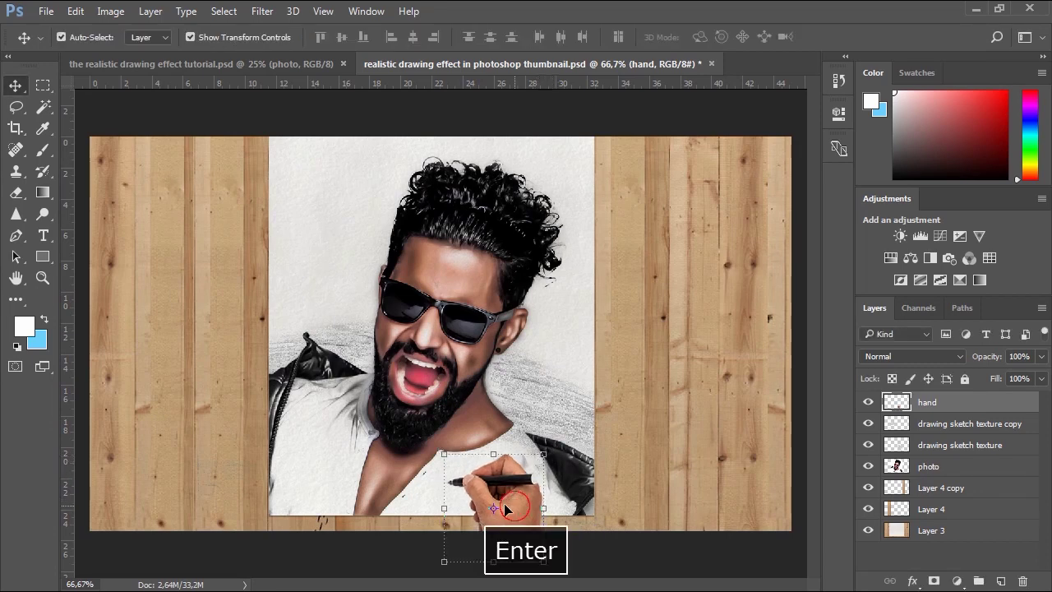
left_click_drag(505, 510, 492, 510)
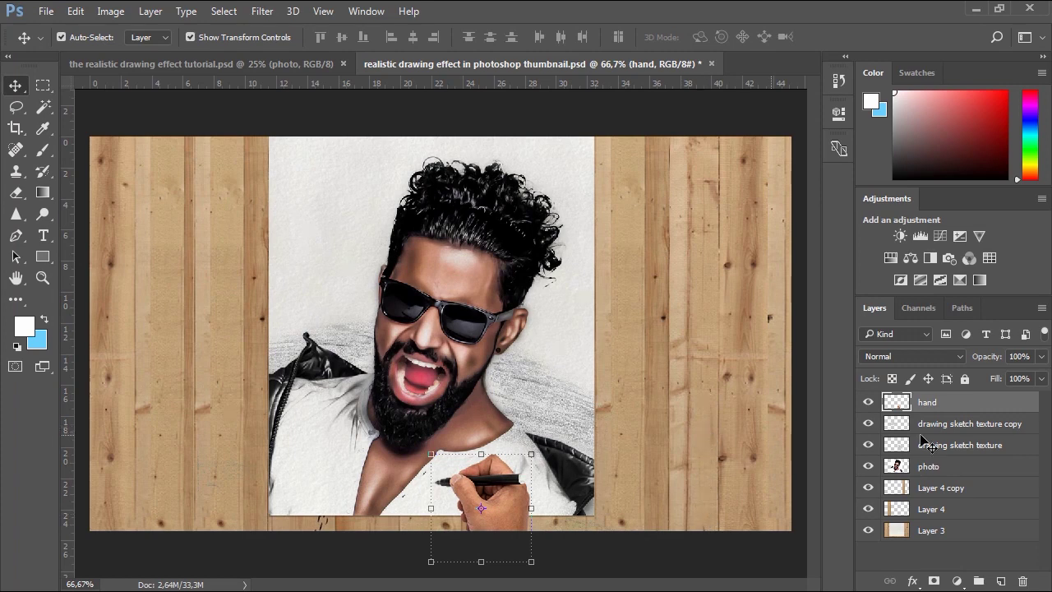
- Add a Multiply drop shadow to the hand layer with 61% opacity, 60° angle, 3 px distance, 7% spread and 16 px size
right_click(934, 402)
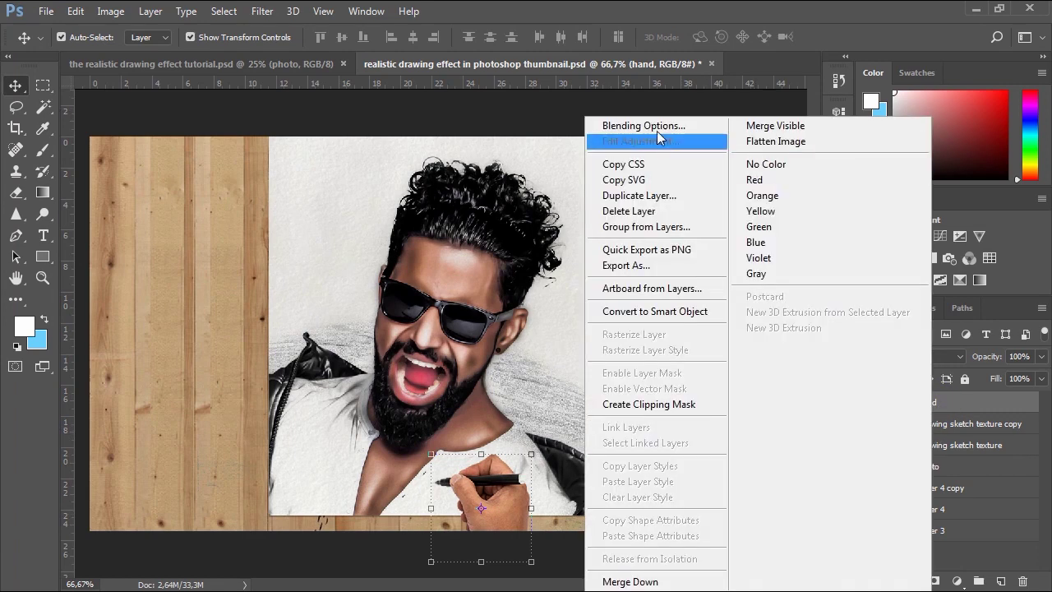
left_click(658, 125)
left_click(265, 375)
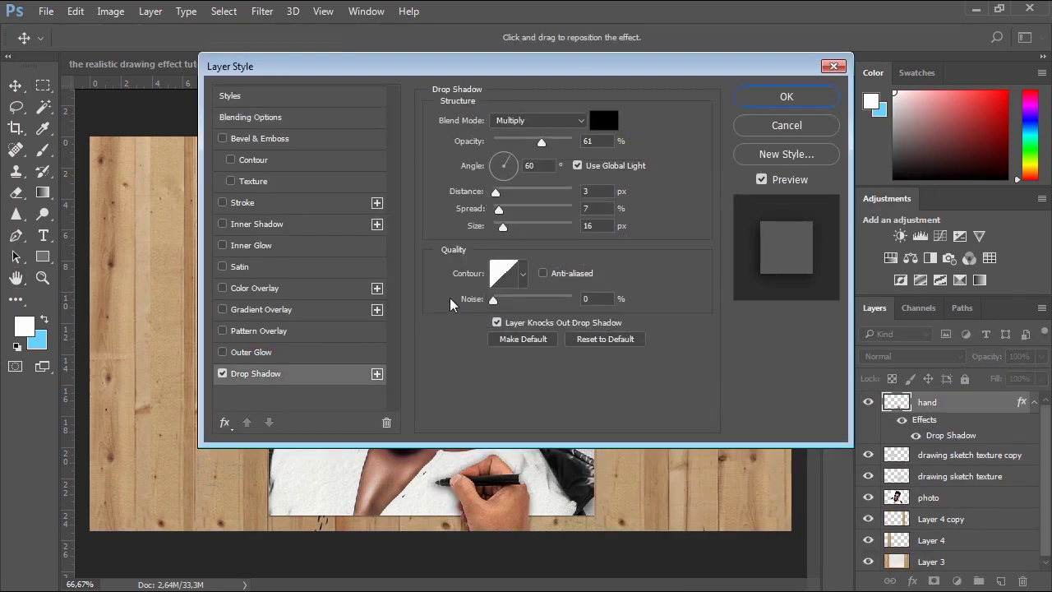
left_click(787, 96)
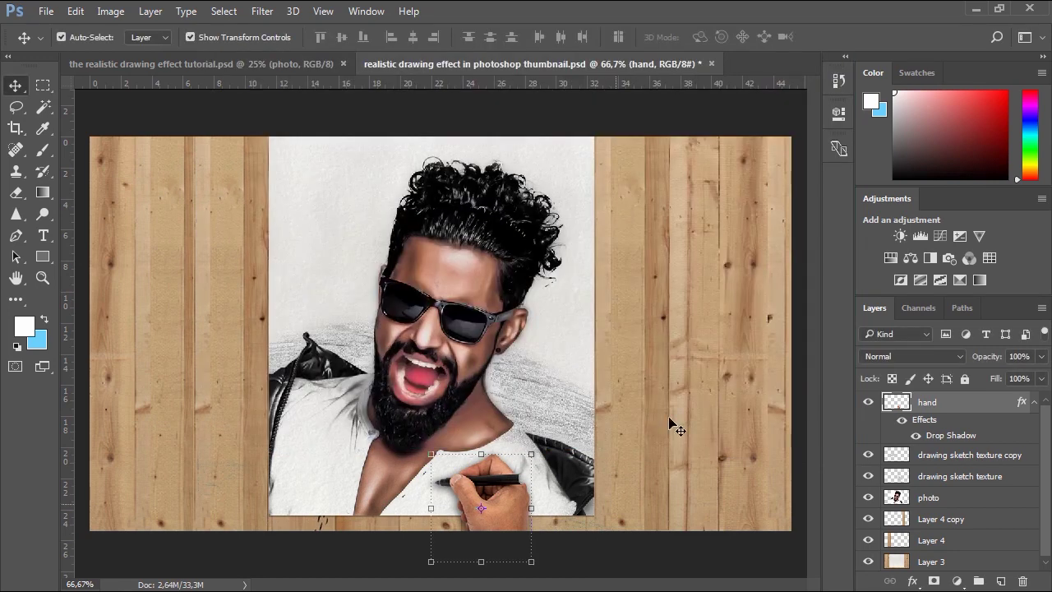
- Examine the finished composition enlarged in full screen mode
left_click(724, 329)
left_click(43, 365)
left_click(559, 280)
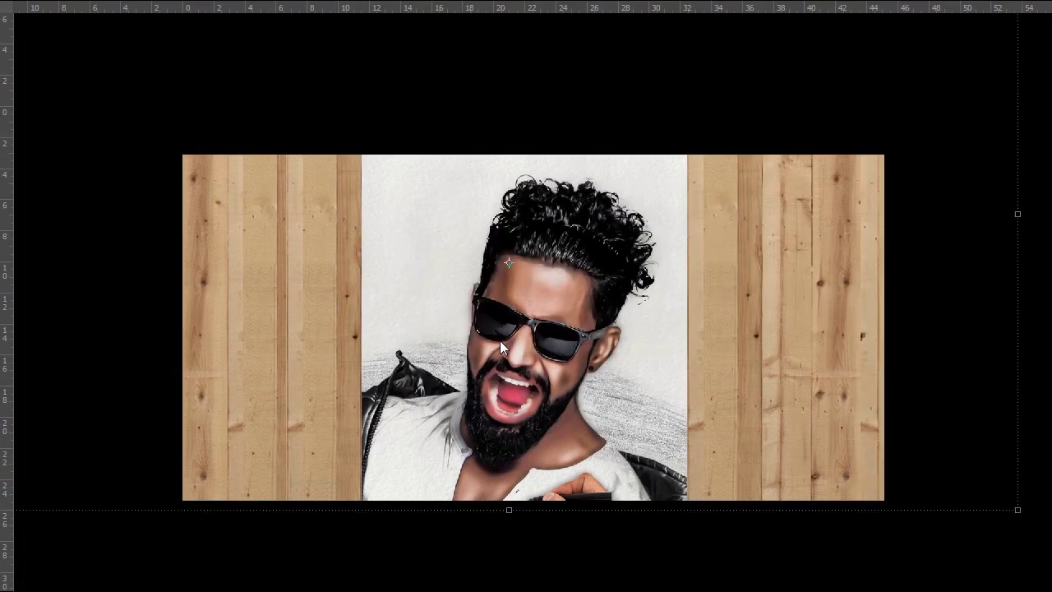
key("ctrl+space")
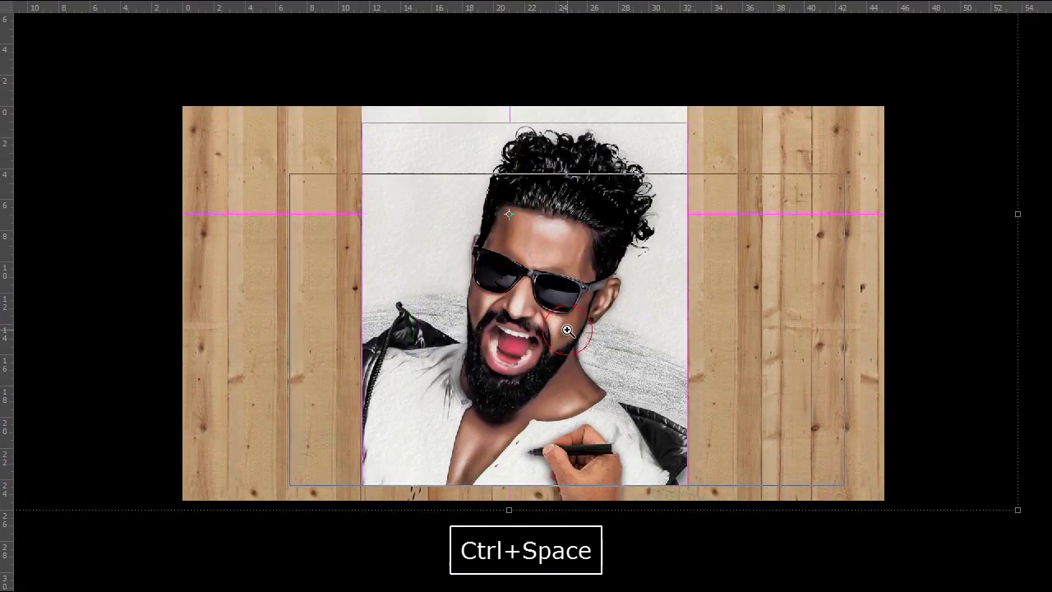
left_click(561, 329)
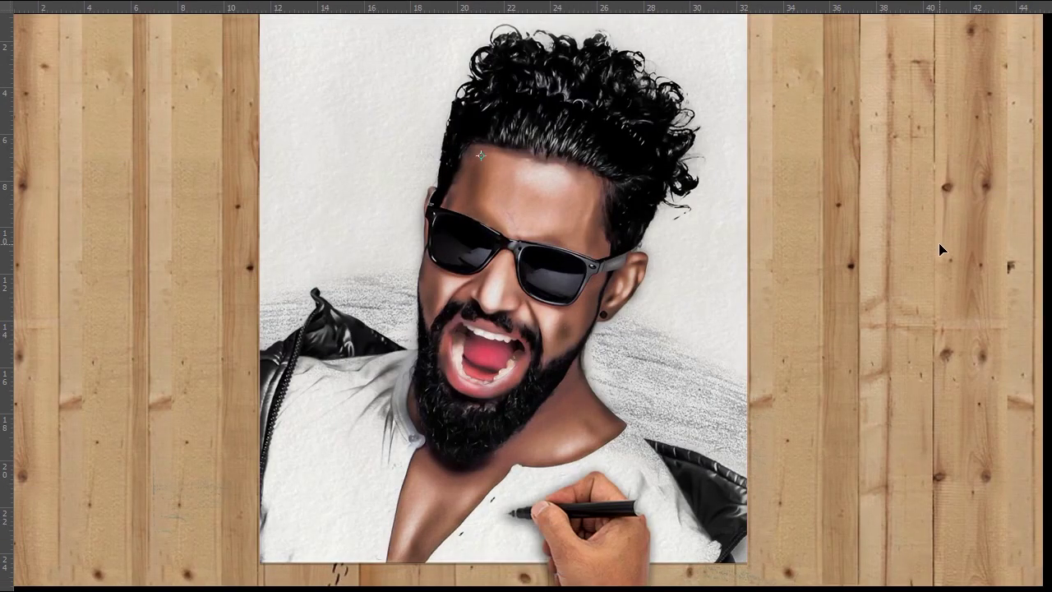
key("space")
mouse_move(748, 238)
left_mouse_down()
mouse_move(742, 271)
mouse_move(738, 254)
left_mouse_up()
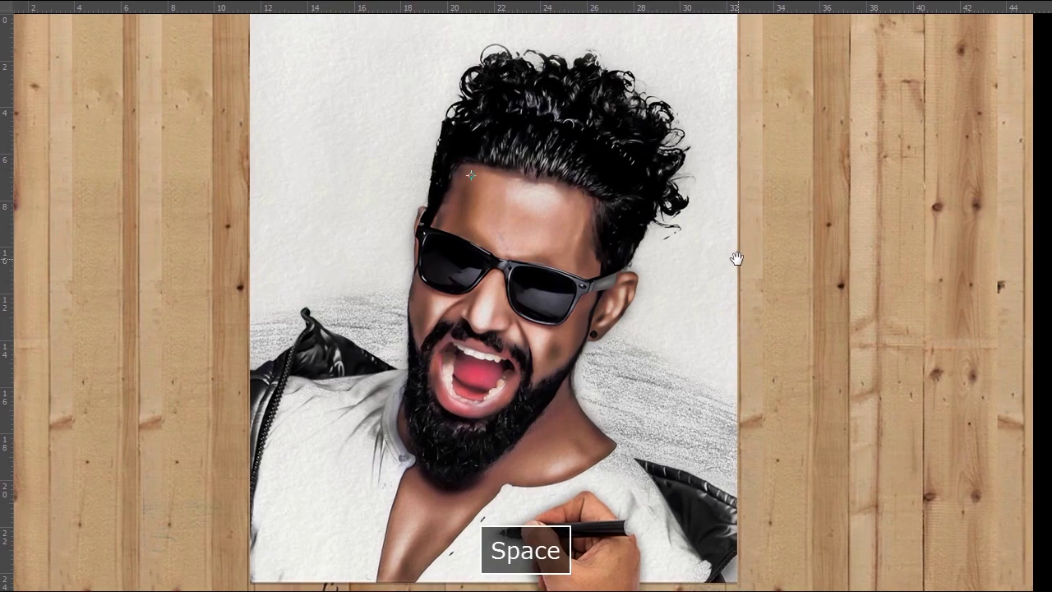